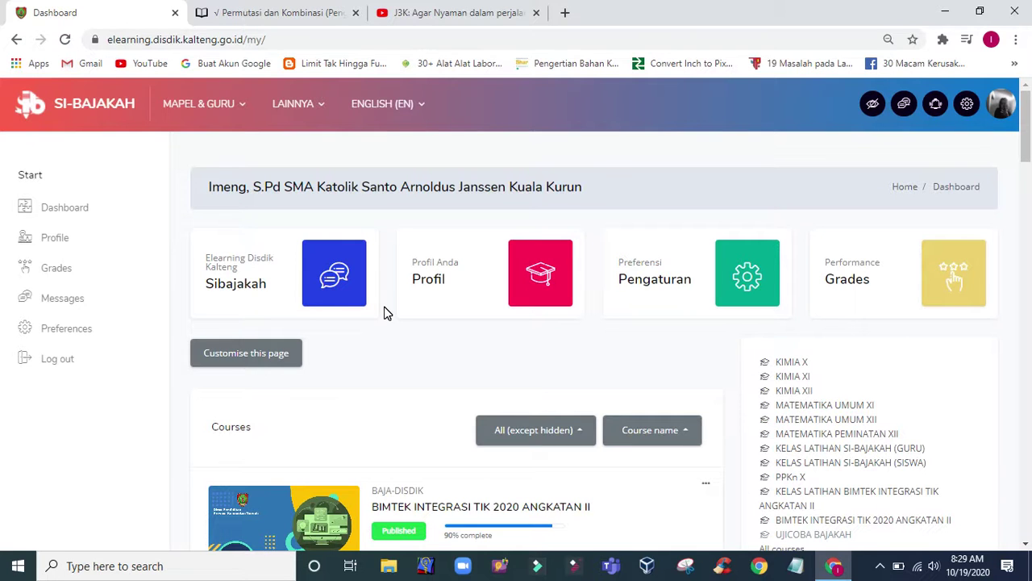
- Open the MATEMATIKA PEMINATAN XII course from the dashboard's course list and turn on edit mode
{"action": "left_click", "coordinate": [1001, 110]}
{"action": "left_click", "coordinate": [884, 208]}
{"action": "scroll", "coordinate": [406, 367], "scroll_direction": "down", "scroll_amount": 3}
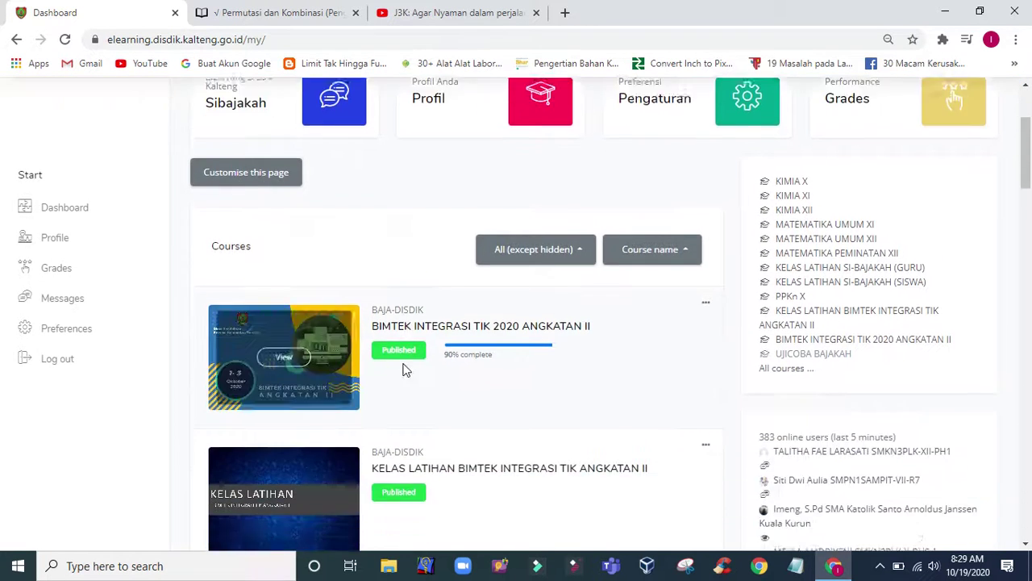
{"action": "scroll", "coordinate": [406, 370], "scroll_direction": "down", "scroll_amount": 8}
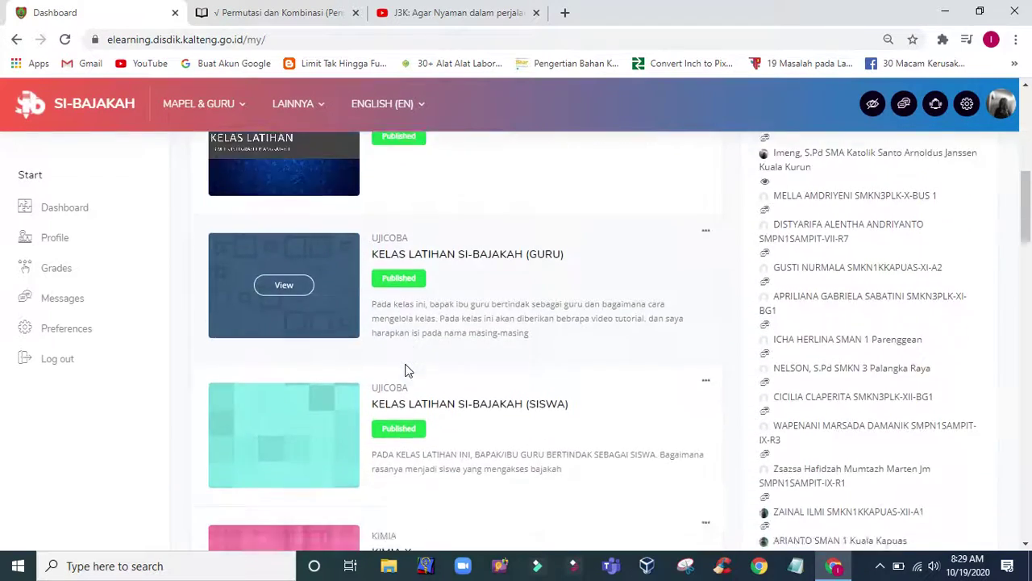
{"action": "scroll", "coordinate": [406, 369], "scroll_direction": "down", "scroll_amount": 9}
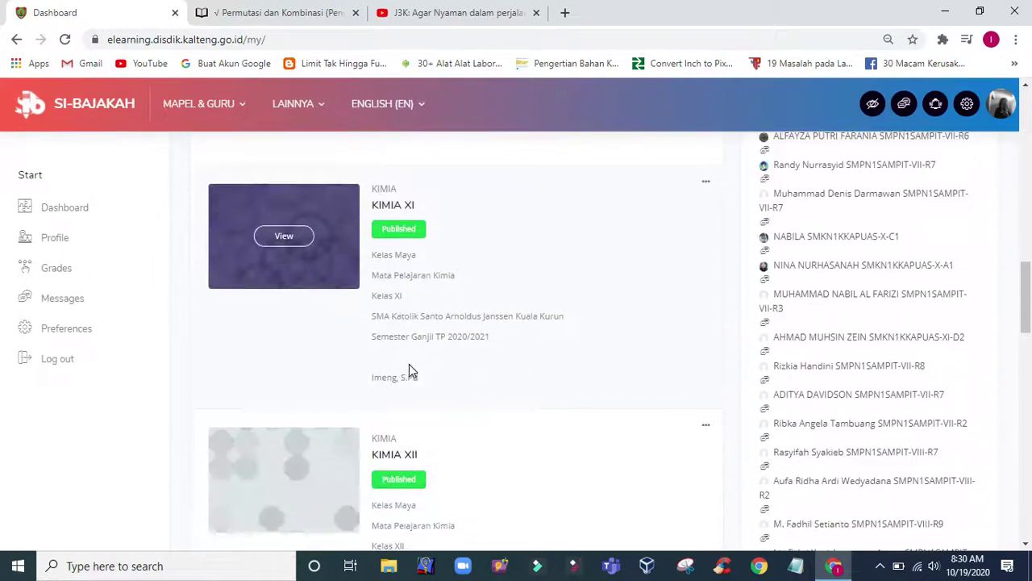
{"action": "scroll", "coordinate": [416, 367], "scroll_direction": "down", "scroll_amount": 3}
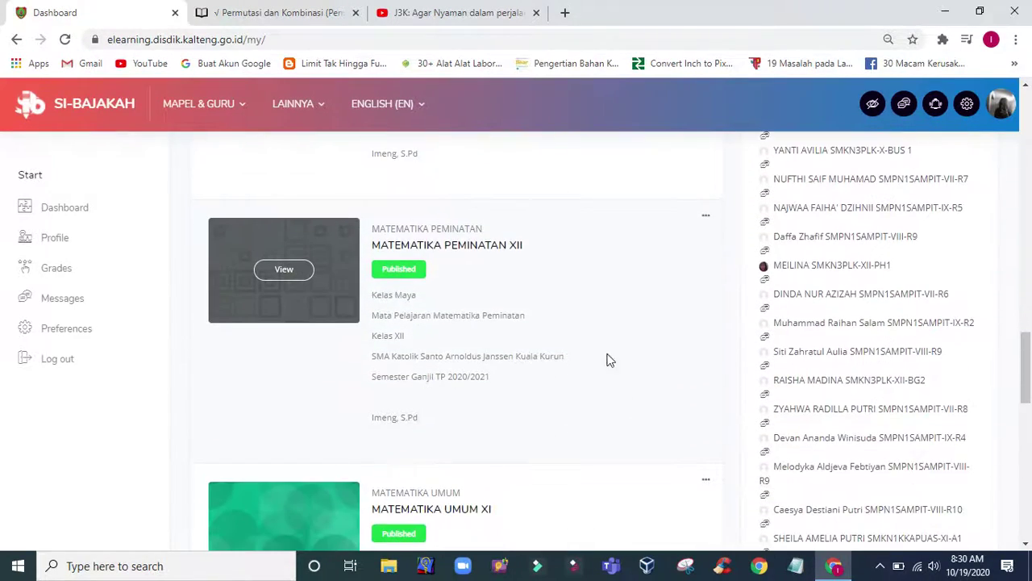
{"action": "left_click", "coordinate": [284, 271]}
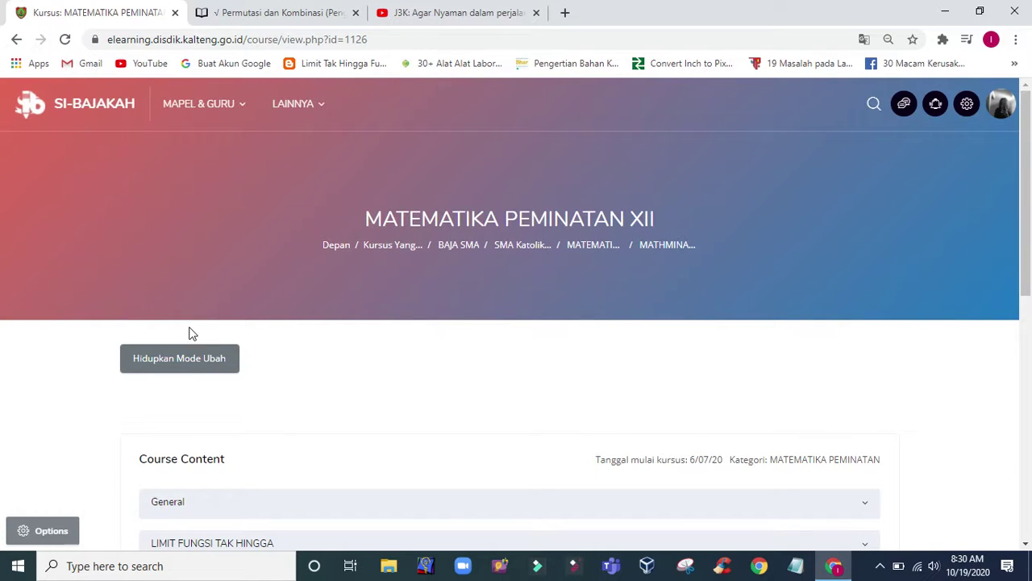
{"action": "left_click", "coordinate": [193, 357]}
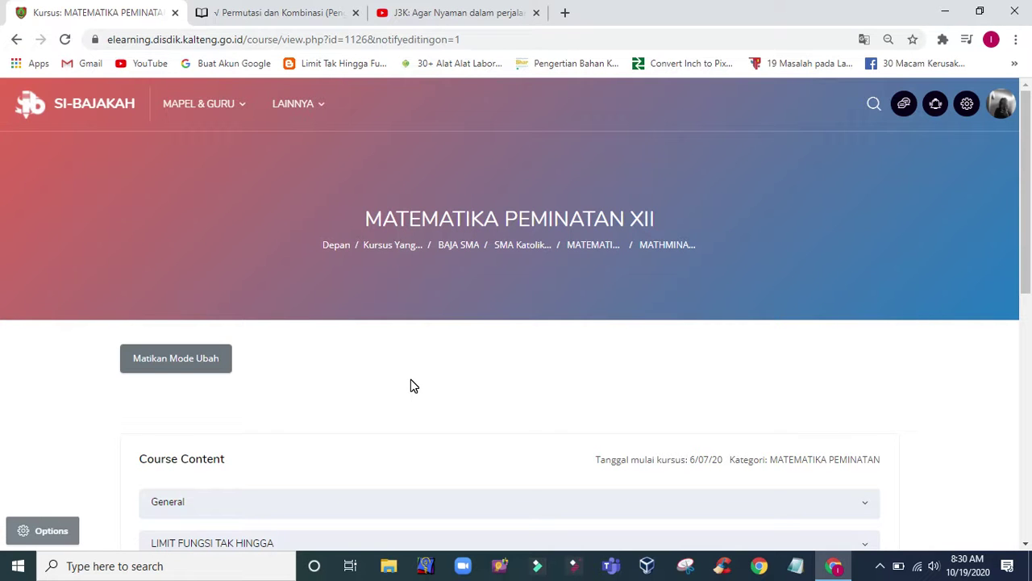
- Expand the TURUNAN FUNGSI TRIGONOMETRI topic in the course content and view its editing options
{"action": "scroll", "coordinate": [192, 358], "scroll_direction": "down", "scroll_amount": 1}
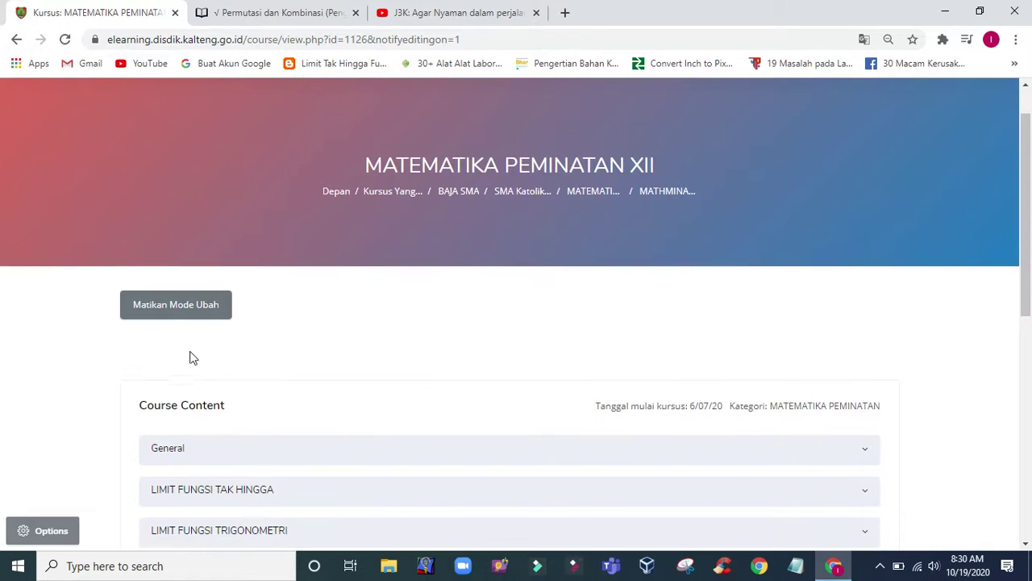
{"action": "scroll", "coordinate": [444, 318], "scroll_direction": "down", "scroll_amount": 2}
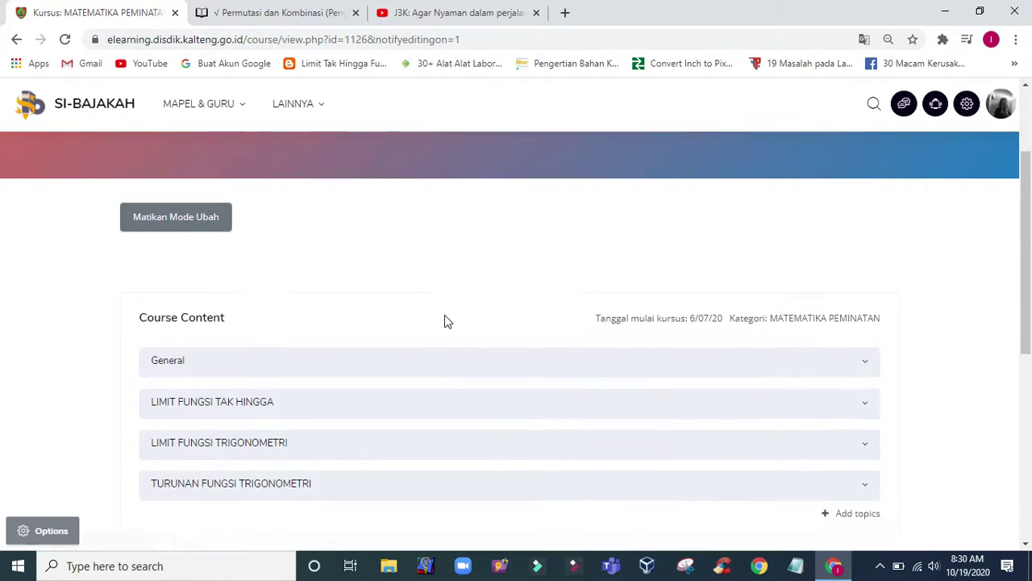
{"action": "scroll", "coordinate": [404, 306], "scroll_direction": "down", "scroll_amount": 2}
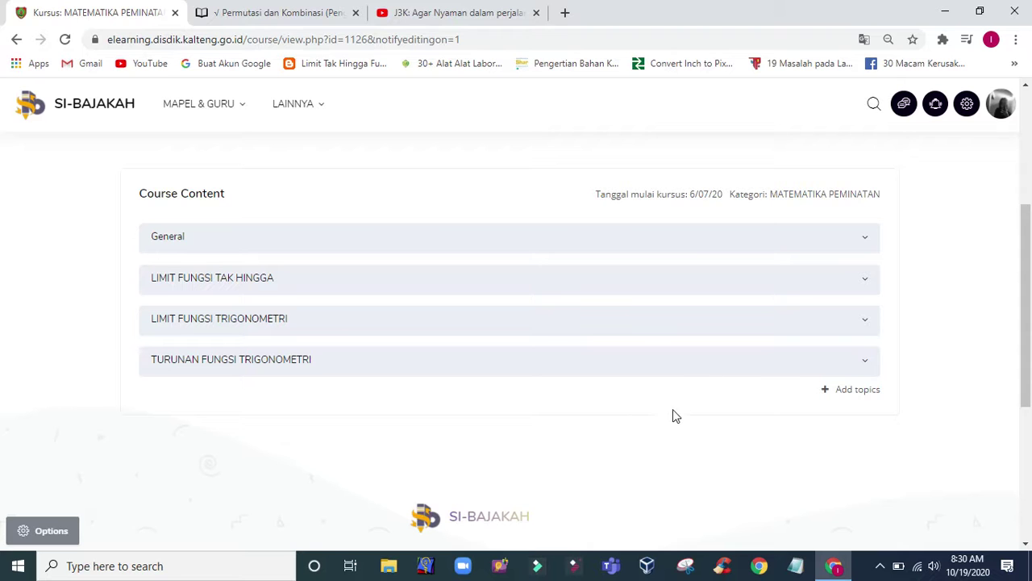
{"action": "left_click", "coordinate": [866, 367]}
{"action": "scroll", "coordinate": [906, 341], "scroll_direction": "down", "scroll_amount": 2}
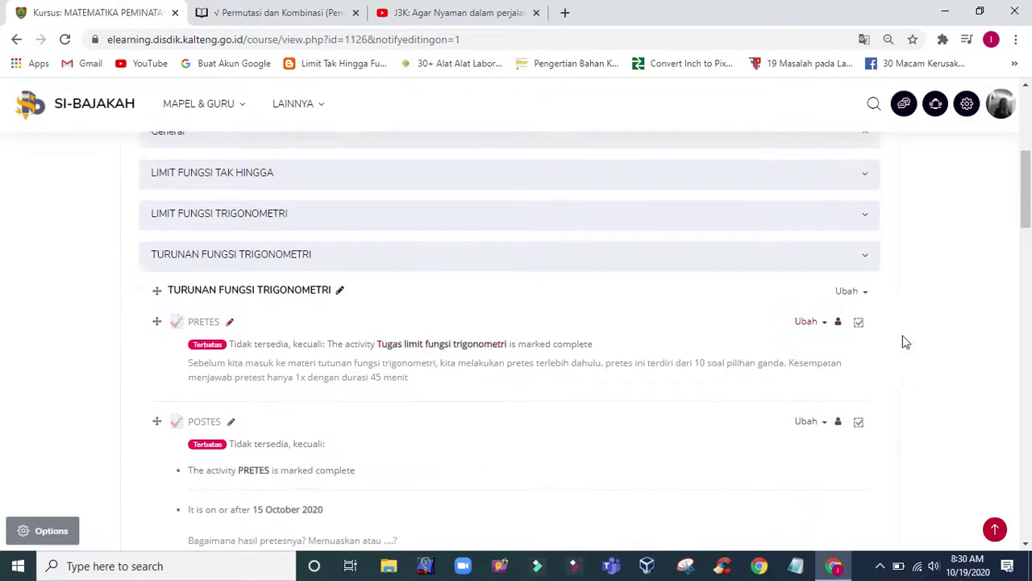
{"action": "left_click", "coordinate": [864, 289]}
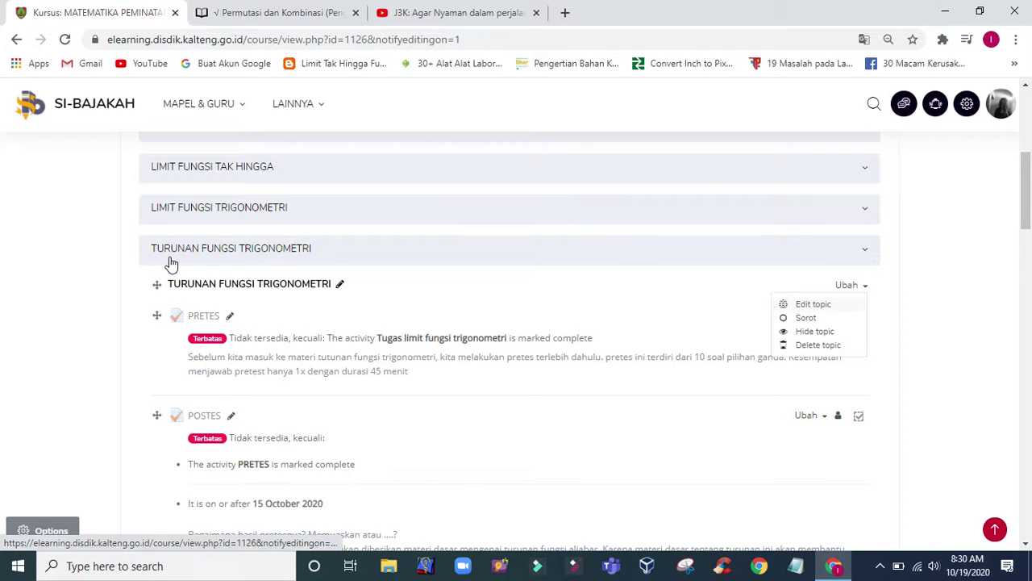
{"action": "left_click_drag", "start_coordinate": [150, 250], "coordinate": [311, 253]}
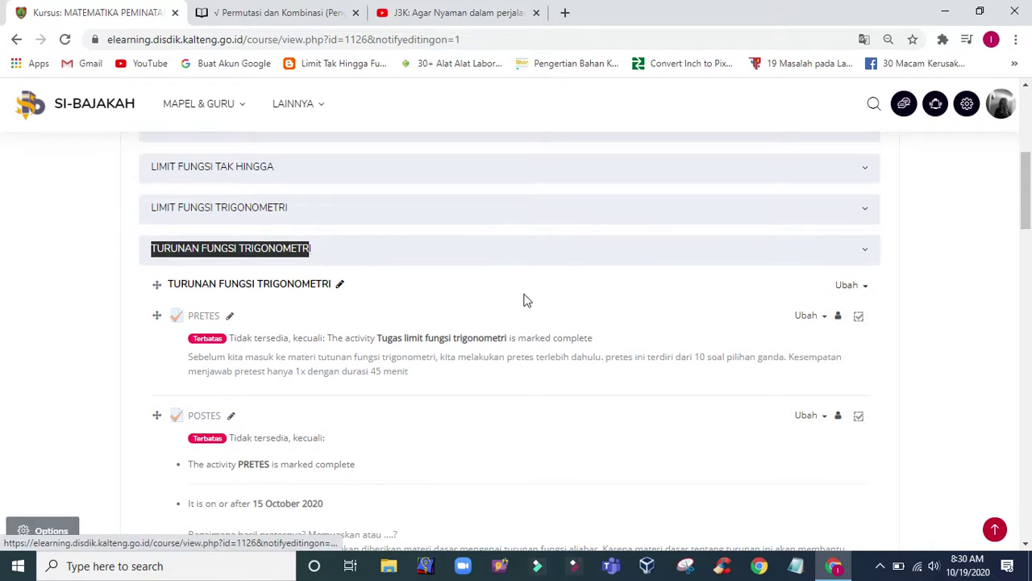
{"action": "left_click", "coordinate": [846, 288]}
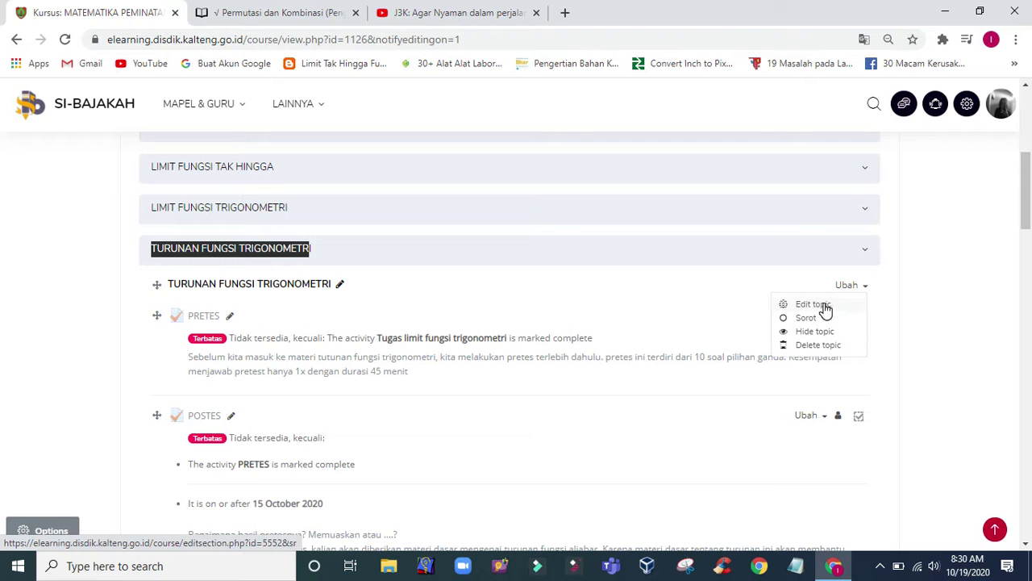
{"action": "left_click", "coordinate": [607, 293]}
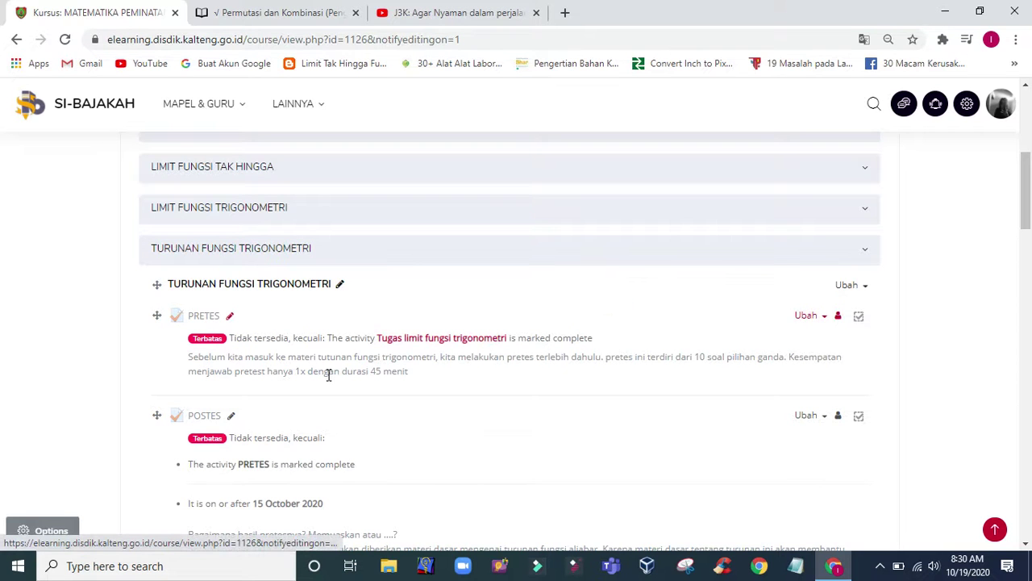
- Examine the activities, descriptions and access restrictions in the TURUNAN FUNGSI TRIGONOMETRI topic, from PRETES to the ULANGAN HARIAN
{"action": "scroll", "coordinate": [328, 375], "scroll_direction": "down", "scroll_amount": 1}
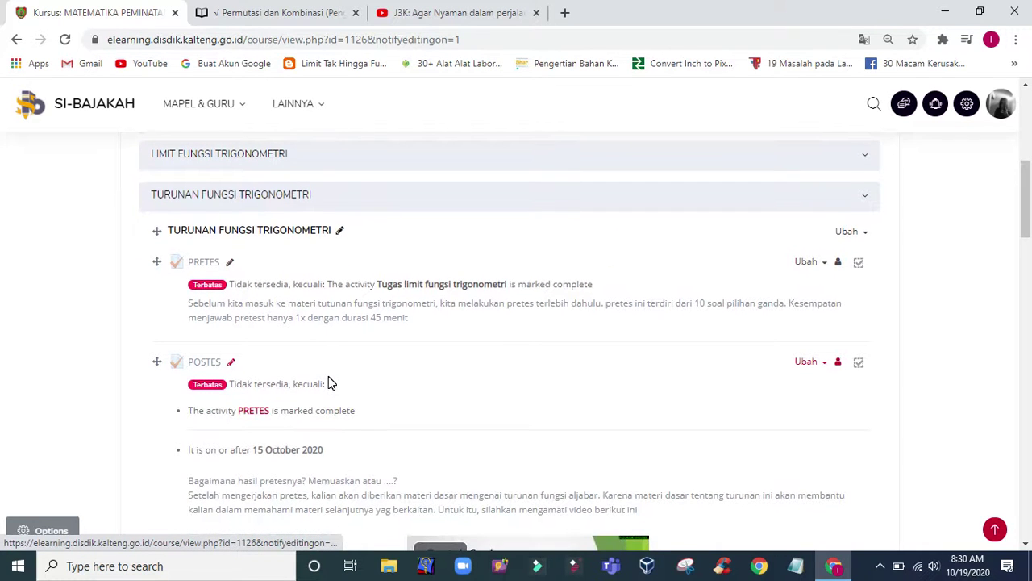
{"action": "scroll", "coordinate": [328, 377], "scroll_direction": "up", "scroll_amount": 6}
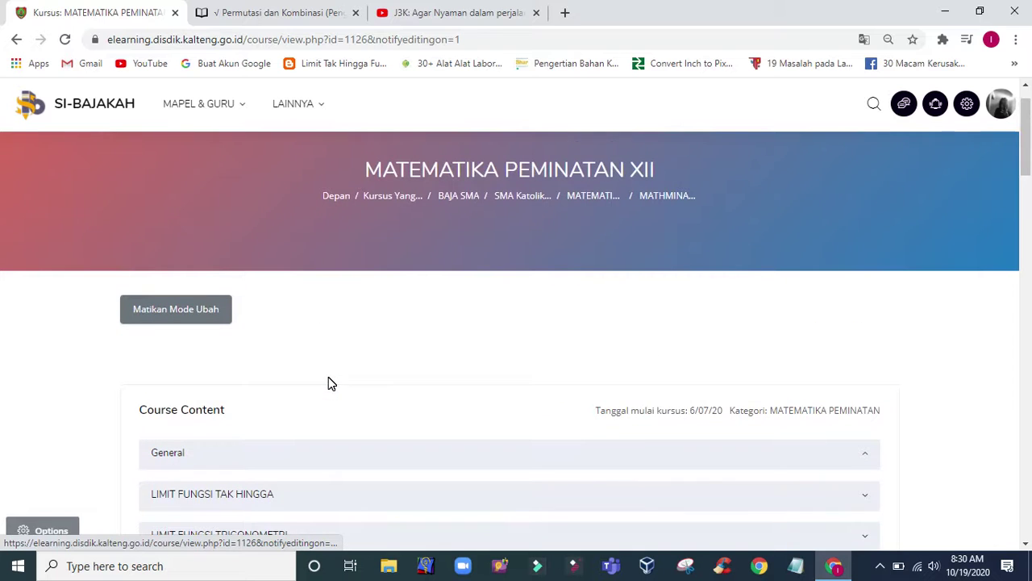
{"action": "scroll", "coordinate": [328, 376], "scroll_direction": "down", "scroll_amount": 4}
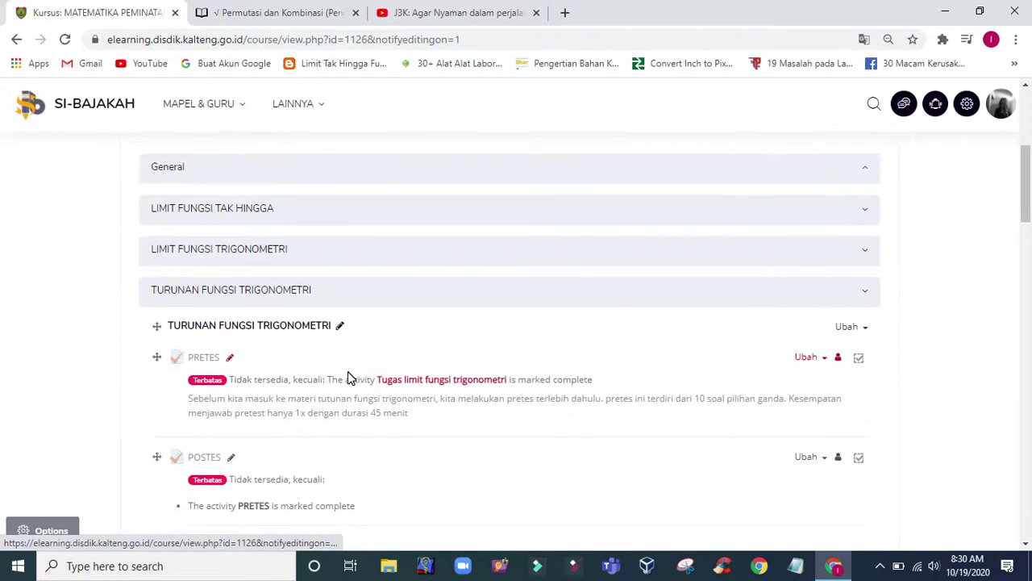
{"action": "scroll", "coordinate": [348, 377], "scroll_direction": "down", "scroll_amount": 1}
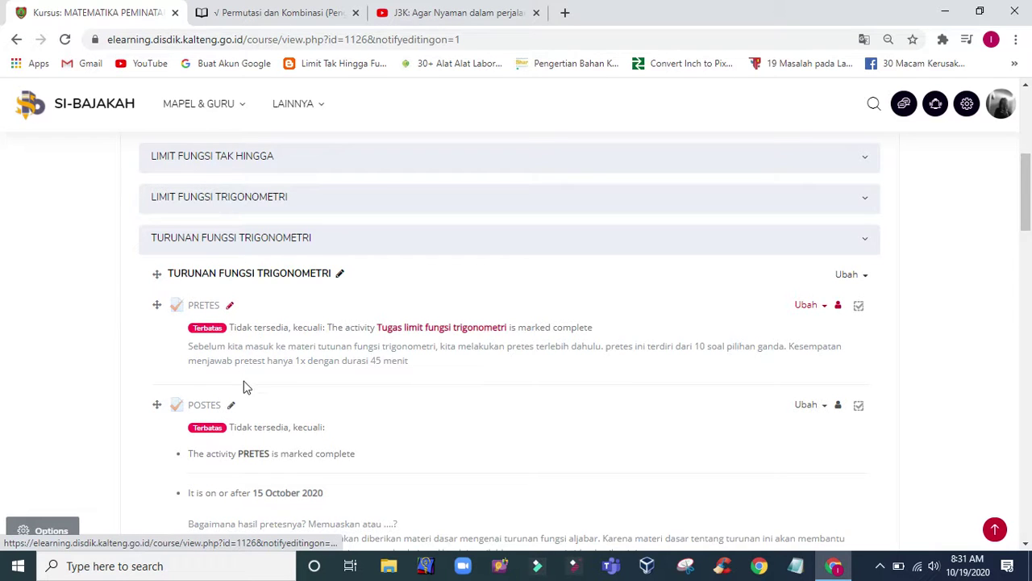
{"action": "scroll", "coordinate": [256, 411], "scroll_direction": "down", "scroll_amount": 8}
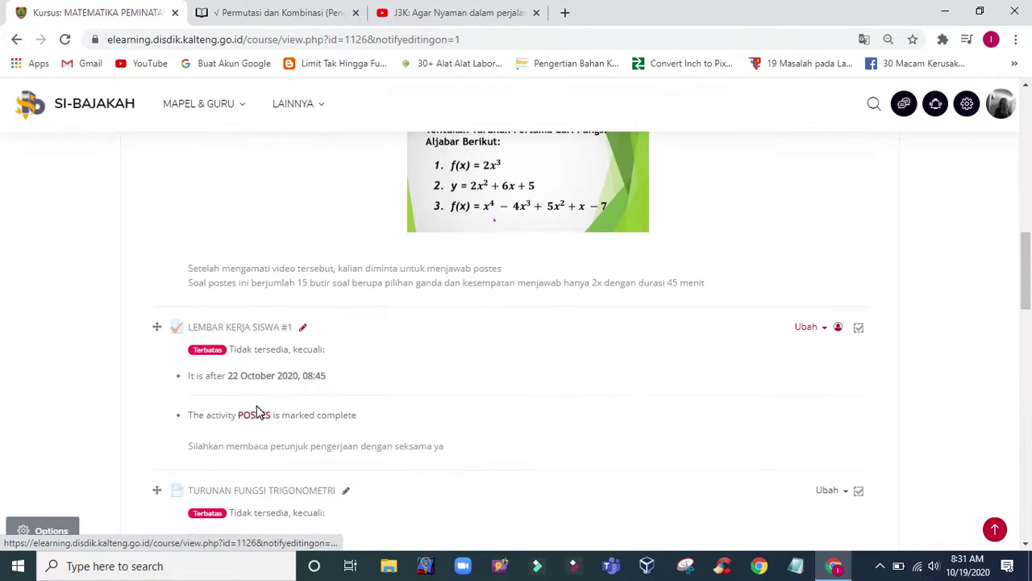
{"action": "scroll", "coordinate": [256, 410], "scroll_direction": "down", "scroll_amount": 4}
{"action": "scroll", "coordinate": [255, 411], "scroll_direction": "down", "scroll_amount": 1}
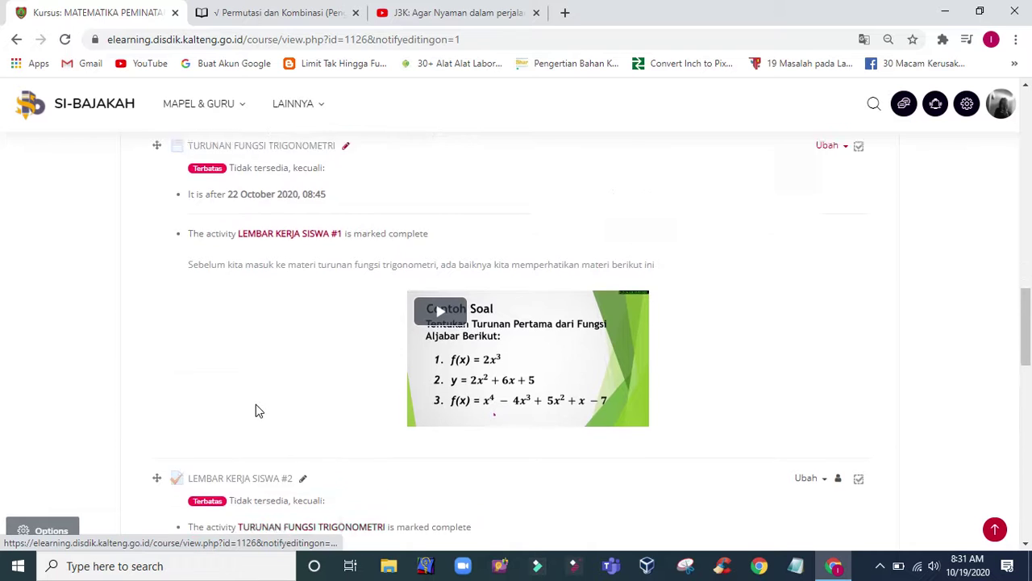
{"action": "scroll", "coordinate": [256, 411], "scroll_direction": "down", "scroll_amount": 4}
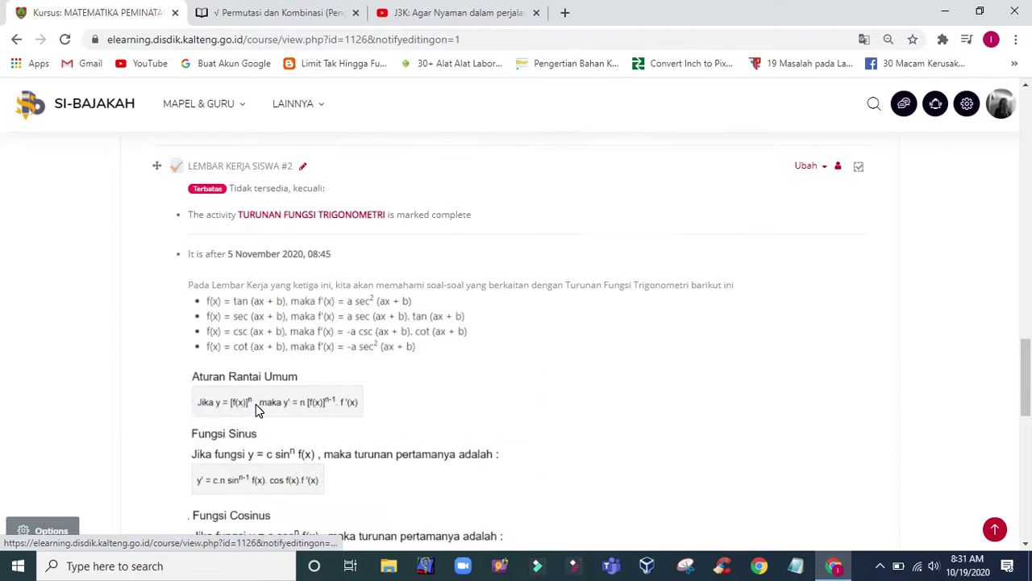
{"action": "scroll", "coordinate": [256, 404], "scroll_direction": "down", "scroll_amount": 4}
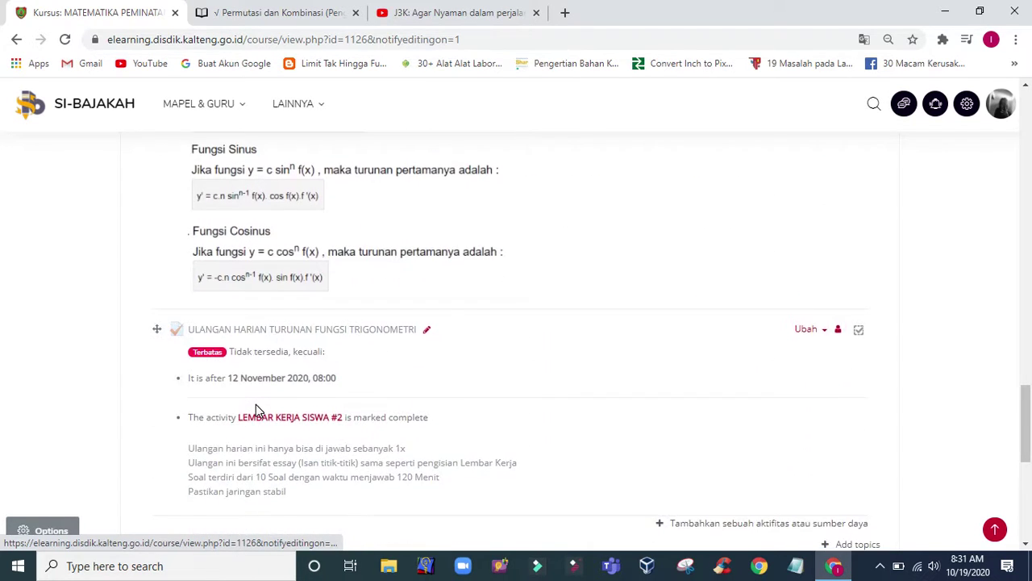
{"action": "scroll", "coordinate": [256, 404], "scroll_direction": "up", "scroll_amount": 10}
{"action": "scroll", "coordinate": [256, 404], "scroll_direction": "up", "scroll_amount": 15}
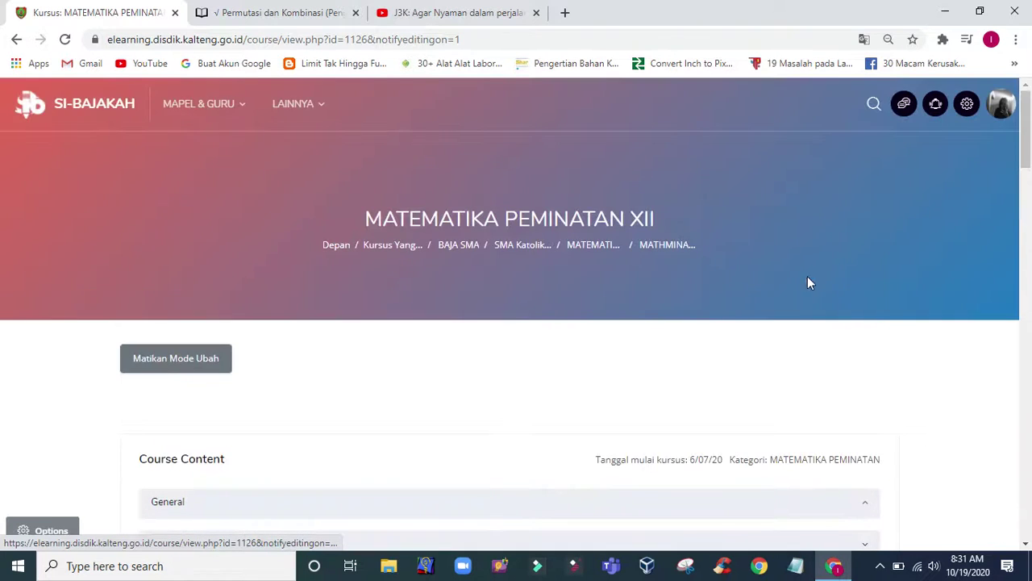
- Return to the dashboard and open the MATEMATIKA UMUM XII course
{"action": "left_click", "coordinate": [998, 107]}
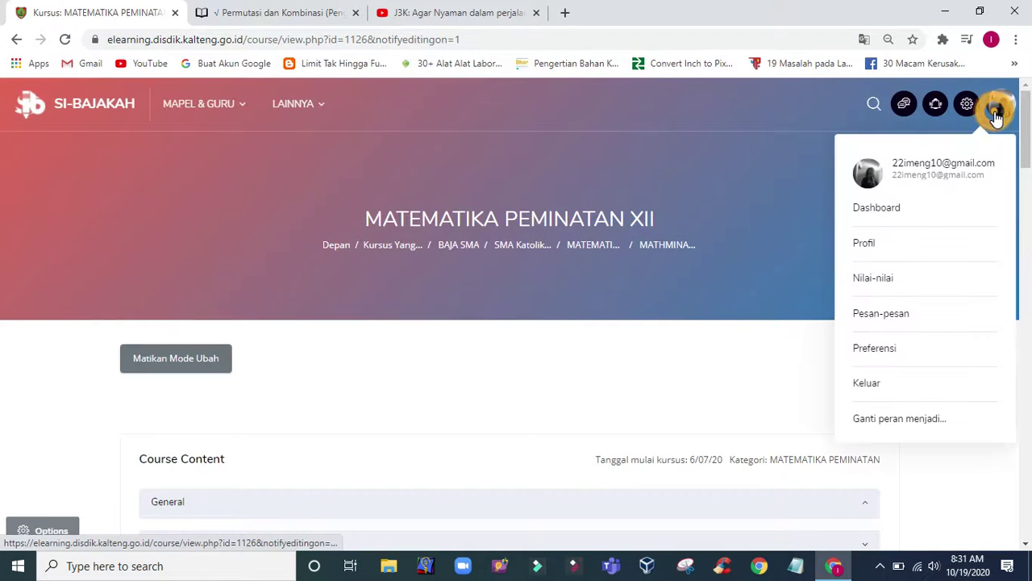
{"action": "left_click", "coordinate": [878, 209]}
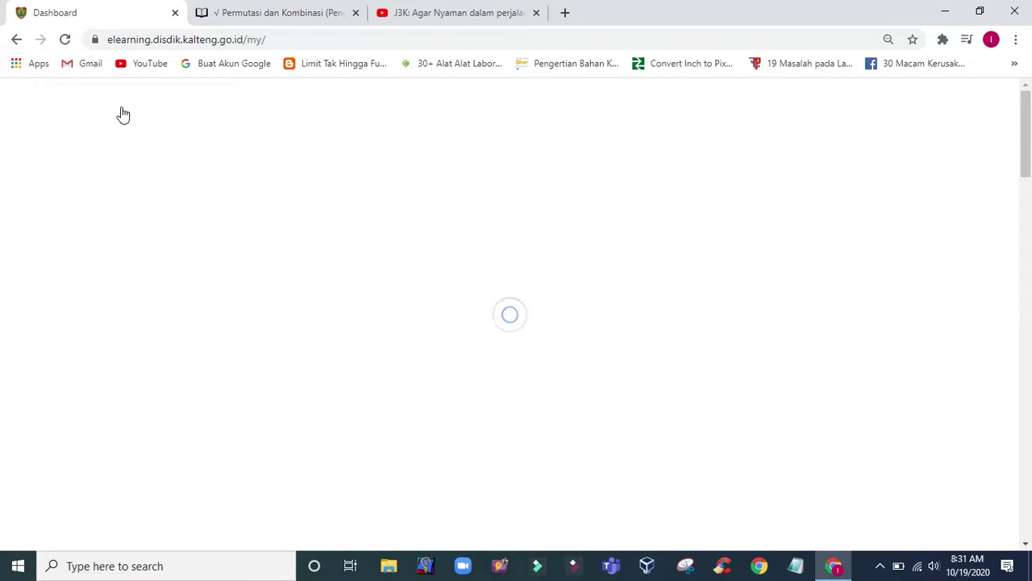
{"action": "scroll", "coordinate": [903, 403], "scroll_direction": "down", "scroll_amount": 2}
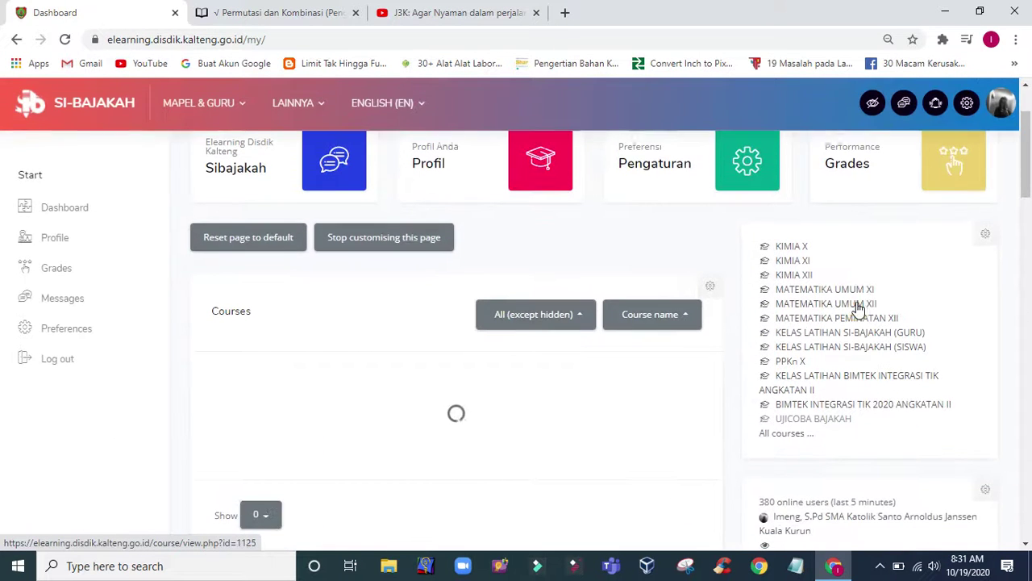
{"action": "left_click", "coordinate": [859, 305]}
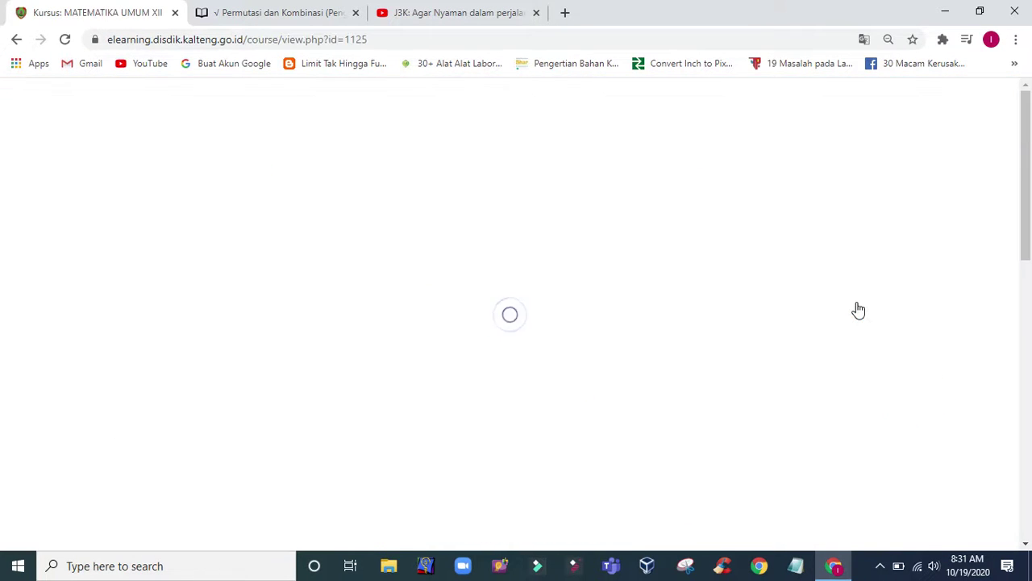
- Expand the PERMUTASI topic in the course content and review its PERMUTASI BIASA page entry
{"action": "scroll", "coordinate": [230, 411], "scroll_direction": "down", "scroll_amount": 2}
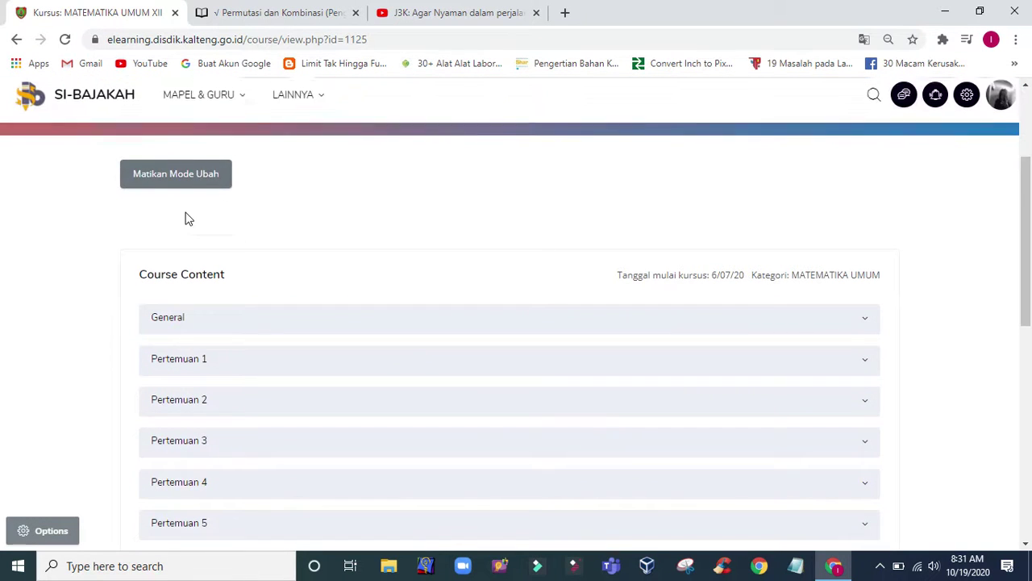
{"action": "left_click", "coordinate": [179, 181]}
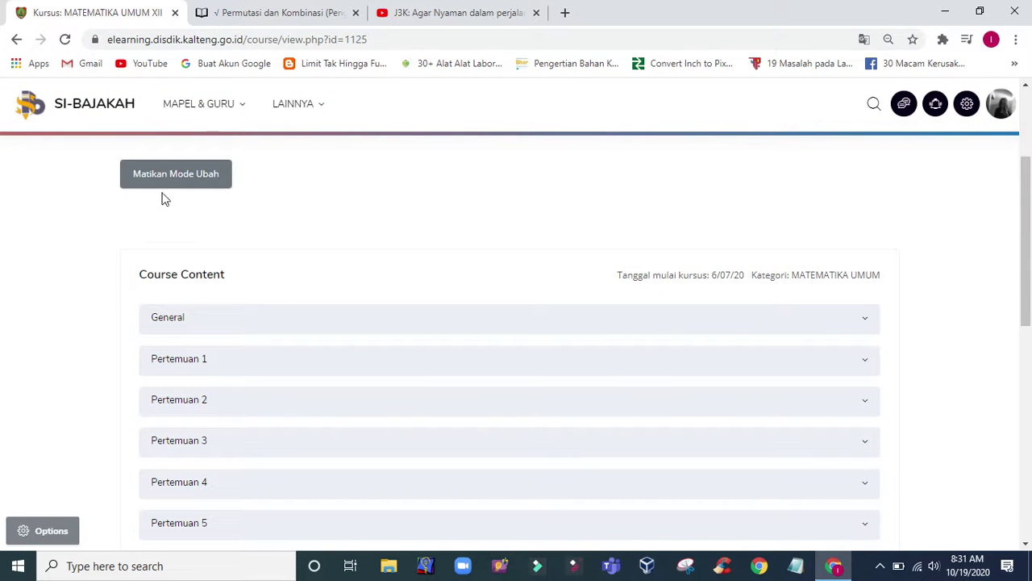
{"action": "scroll", "coordinate": [281, 267], "scroll_direction": "down", "scroll_amount": 1}
{"action": "scroll", "coordinate": [284, 267], "scroll_direction": "down", "scroll_amount": 3}
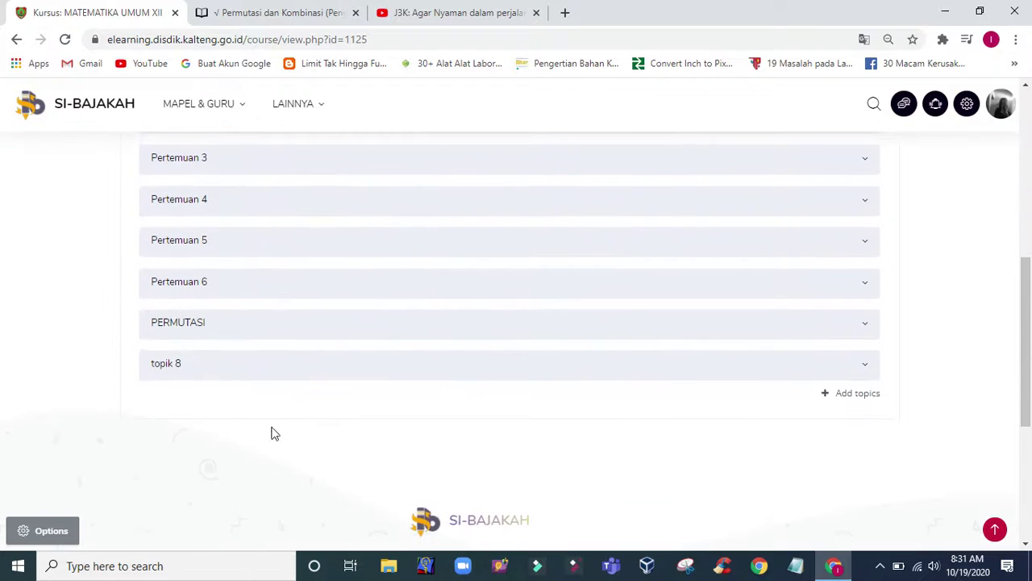
{"action": "scroll", "coordinate": [771, 379], "scroll_direction": "down", "scroll_amount": 1}
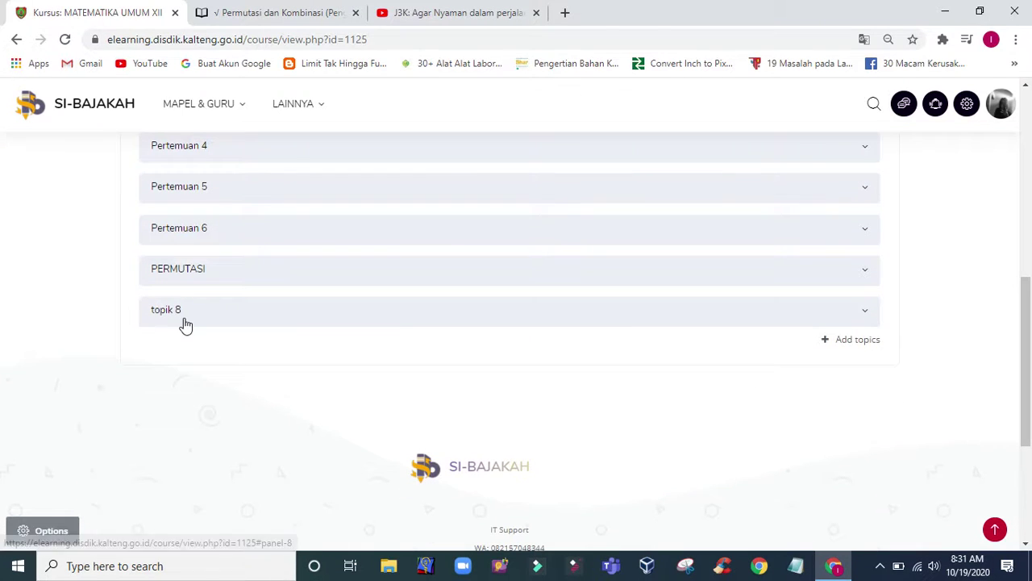
{"action": "left_click", "coordinate": [861, 274]}
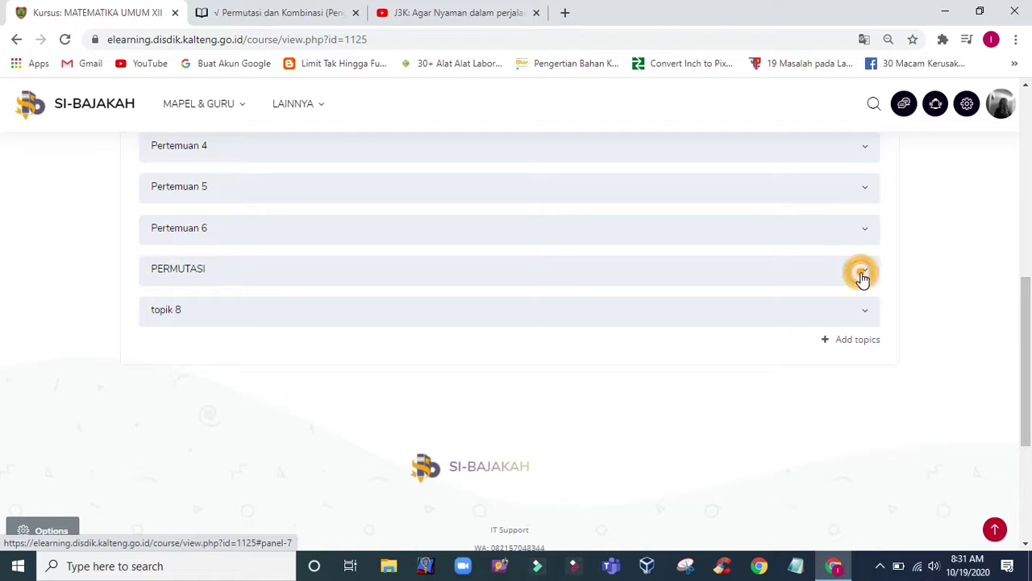
{"action": "scroll", "coordinate": [310, 382], "scroll_direction": "down", "scroll_amount": 2}
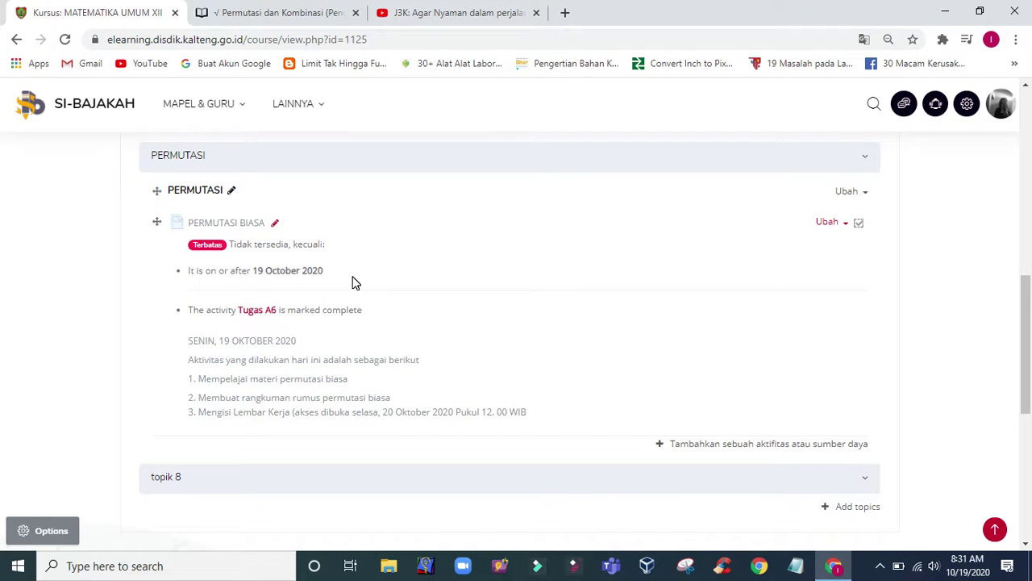
{"action": "left_click", "coordinate": [274, 223]}
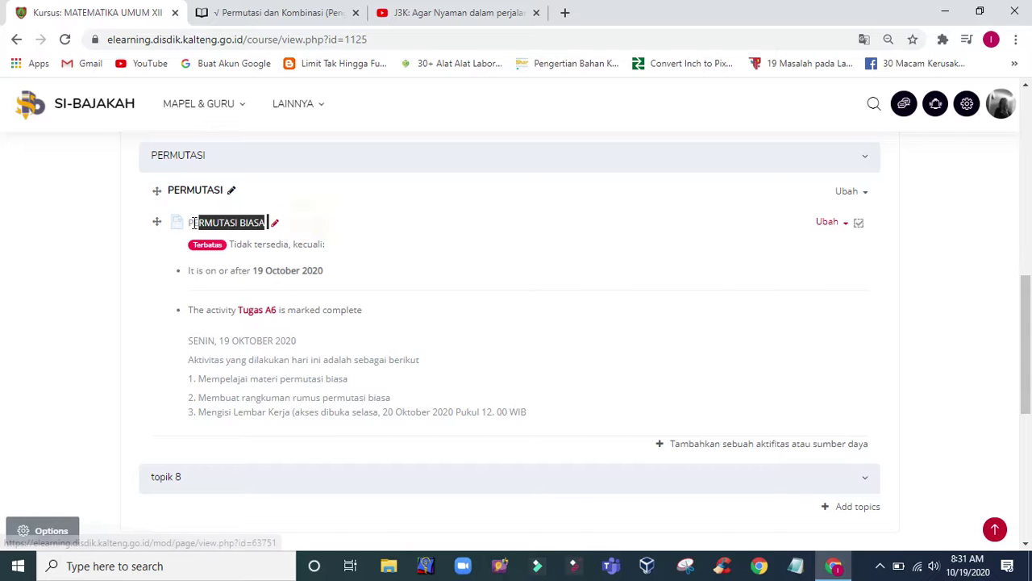
{"action": "left_click", "coordinate": [416, 221]}
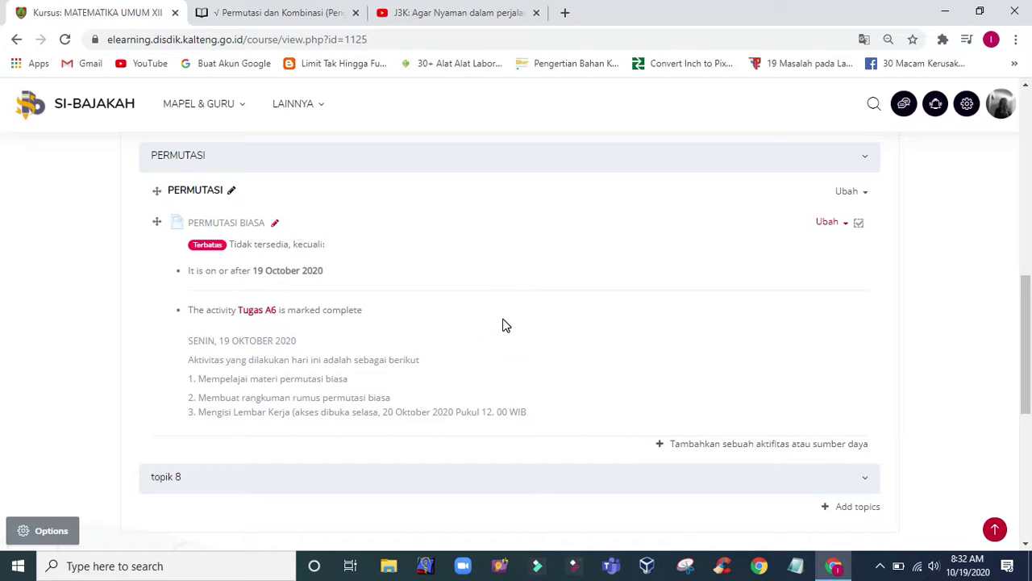
- Copy the web address of the rumuspintar.com permutasi-kombinasi page and return to the MATEMATIKA UMUM XII course
{"action": "scroll", "coordinate": [505, 325], "scroll_direction": "down", "scroll_amount": 1}
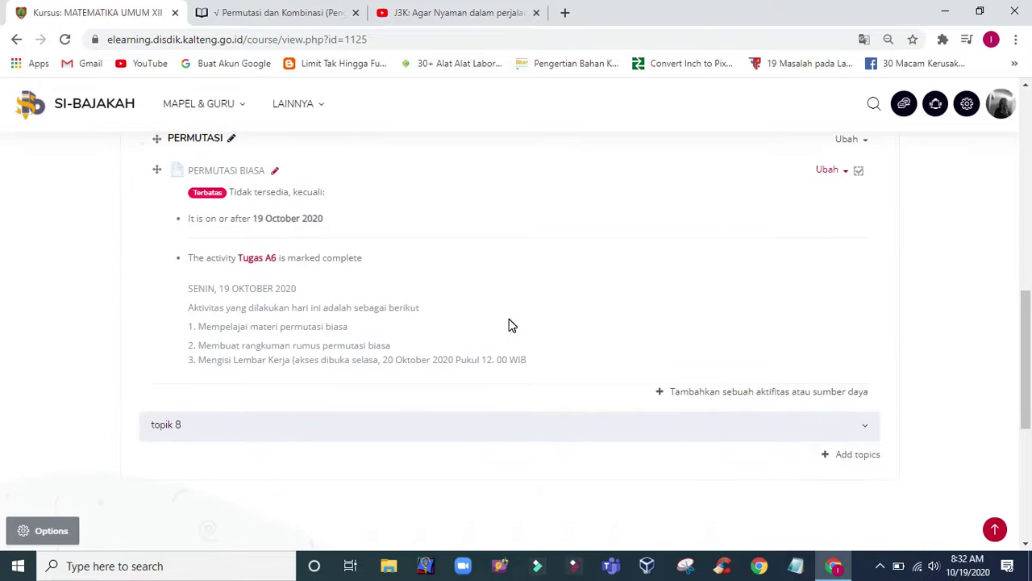
{"action": "scroll", "coordinate": [523, 323], "scroll_direction": "down", "scroll_amount": 1}
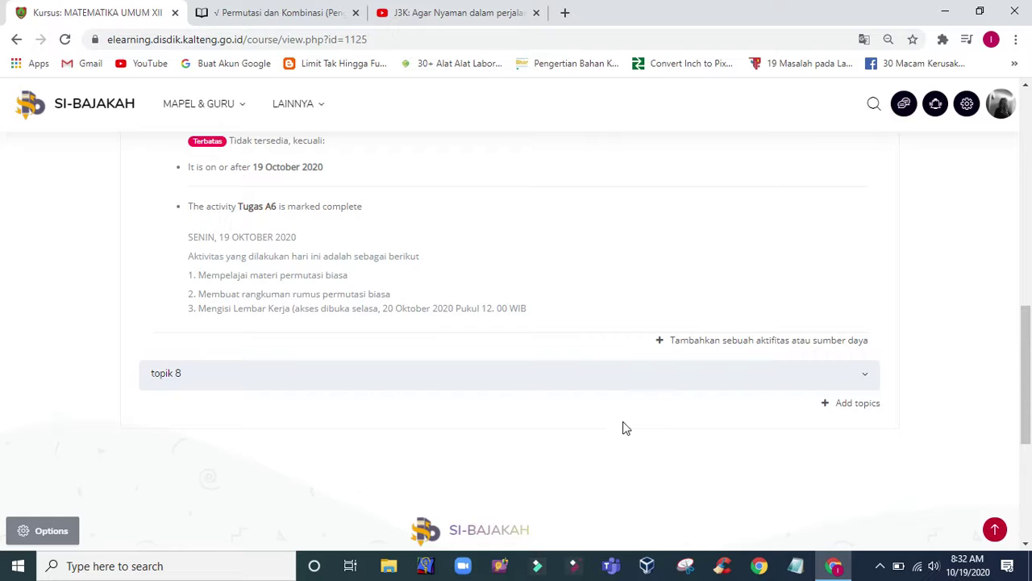
{"action": "left_click", "coordinate": [258, 21]}
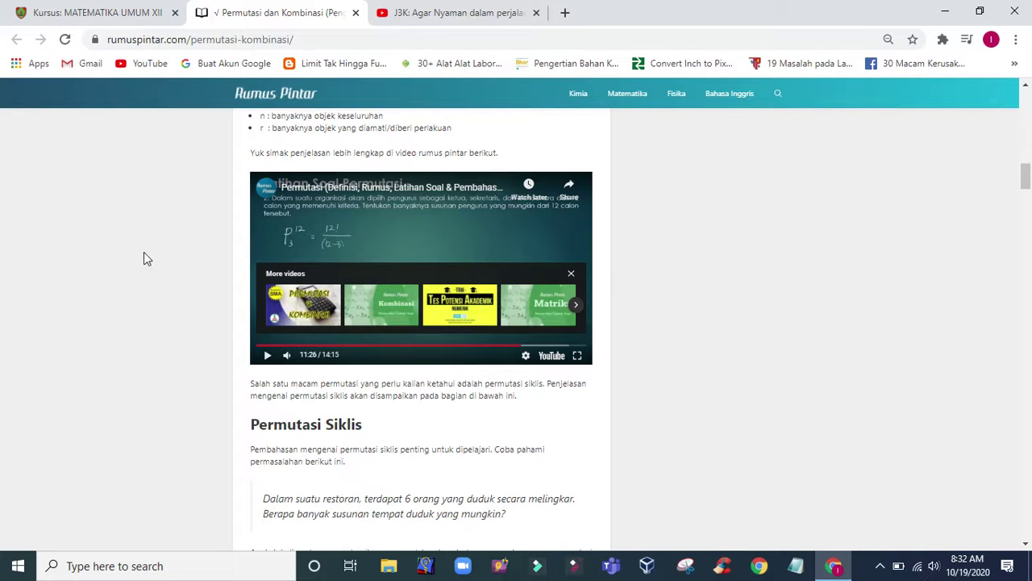
{"action": "left_click", "coordinate": [304, 40]}
{"action": "key", "text": "ctrl+c"}
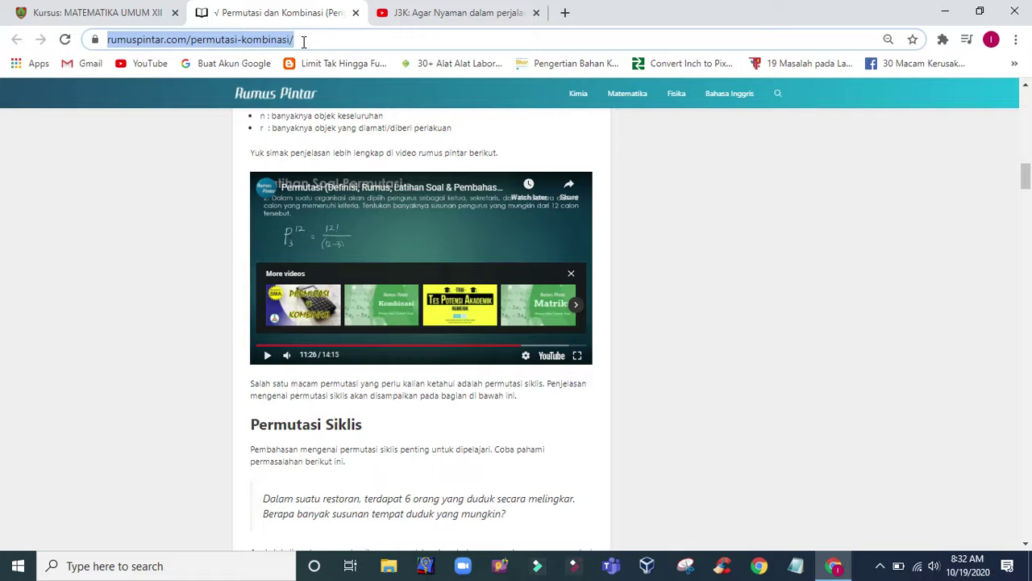
{"action": "left_click", "coordinate": [104, 15]}
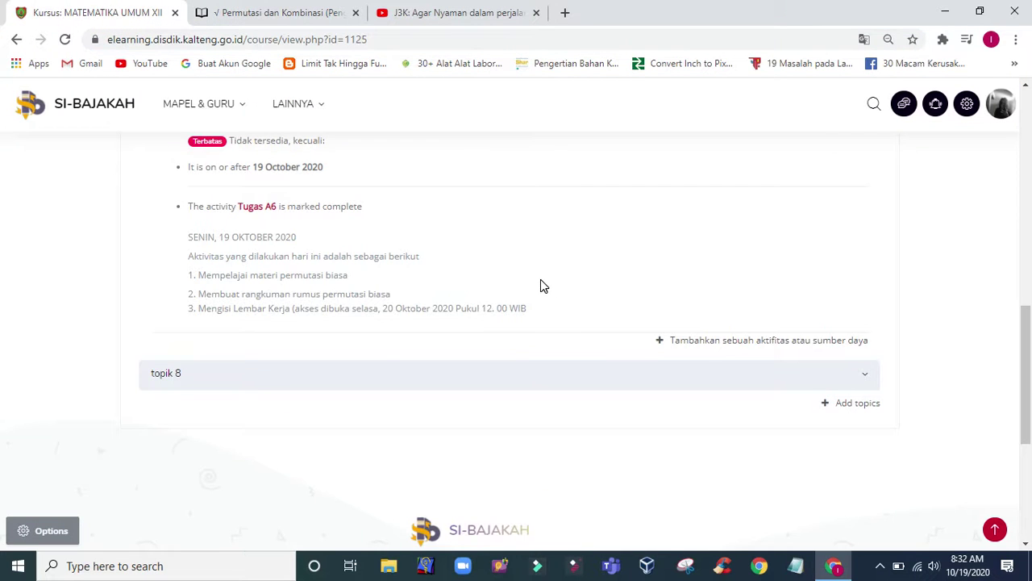
- Start adding a URL resource to the PERMUTASI topic
{"action": "scroll", "coordinate": [540, 286], "scroll_direction": "down", "scroll_amount": 1}
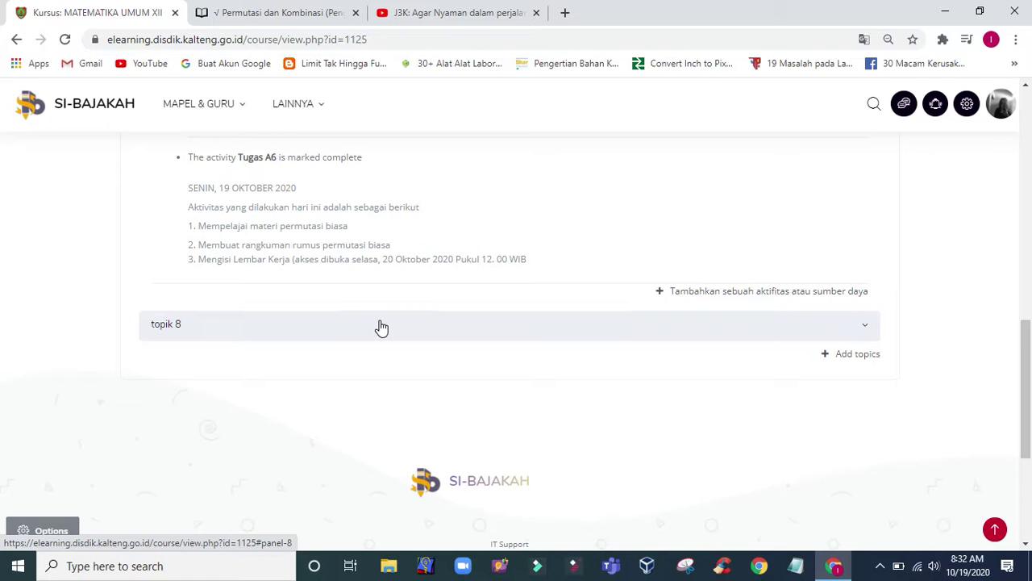
{"action": "left_click", "coordinate": [678, 297]}
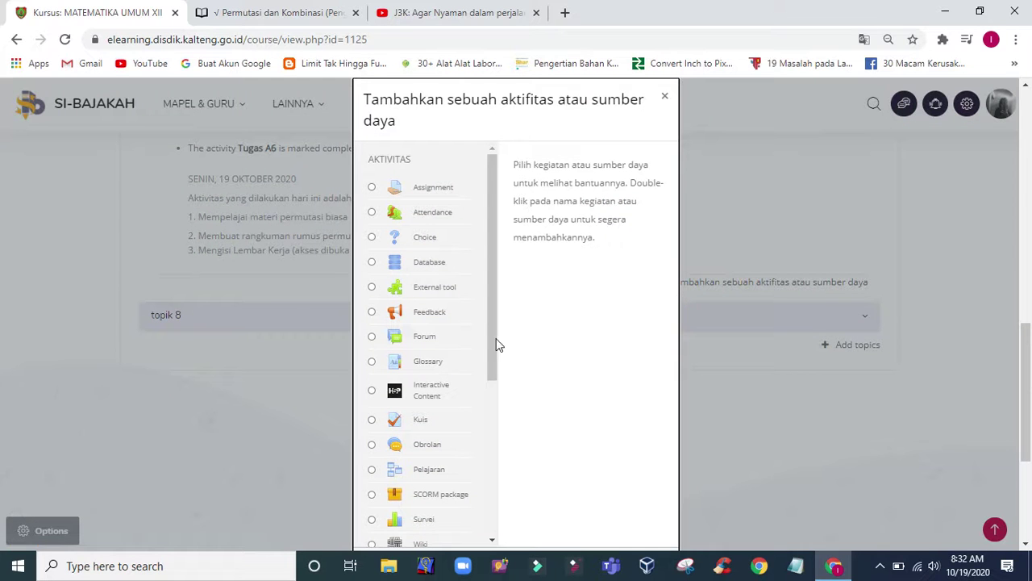
{"action": "scroll", "coordinate": [251, 348], "scroll_direction": "down", "scroll_amount": 2}
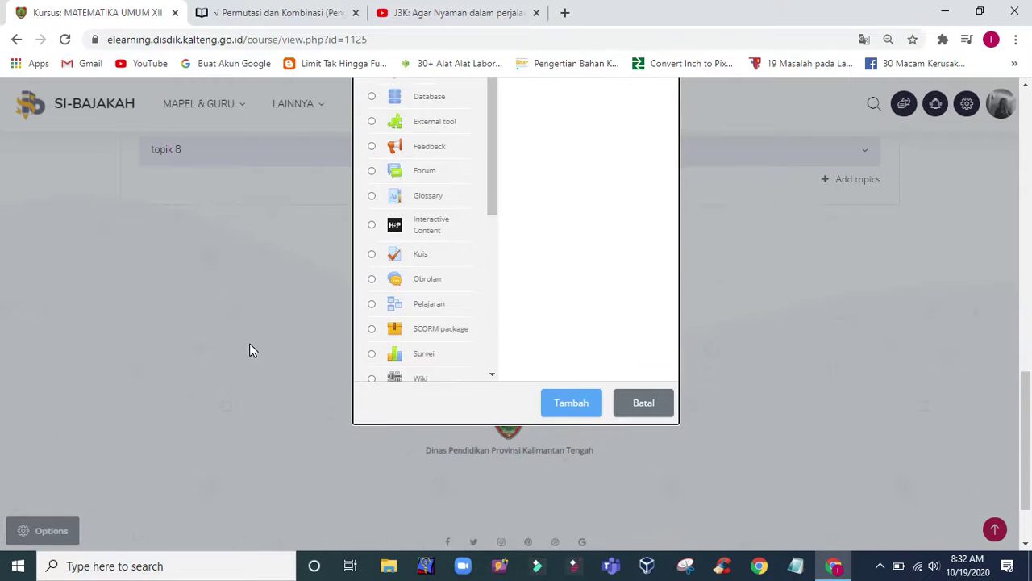
{"action": "scroll", "coordinate": [456, 321], "scroll_direction": "down", "scroll_amount": 2}
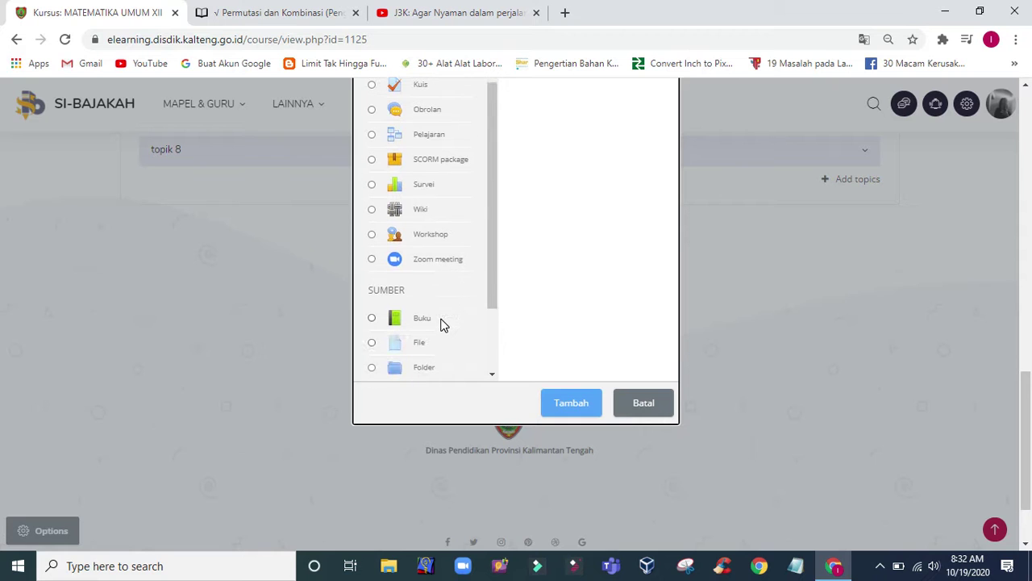
{"action": "scroll", "coordinate": [447, 319], "scroll_direction": "down", "scroll_amount": 2}
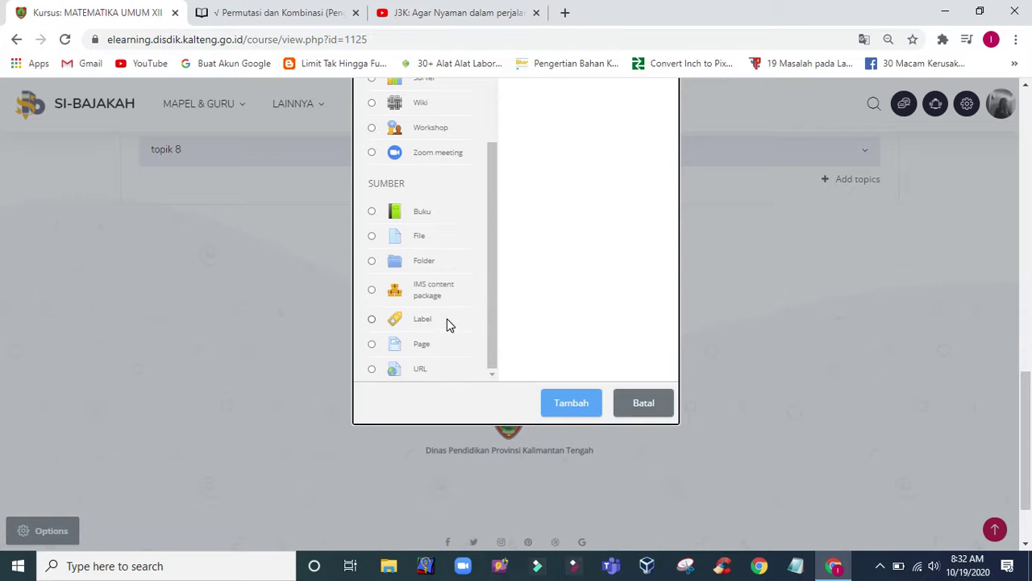
{"action": "left_click", "coordinate": [372, 369]}
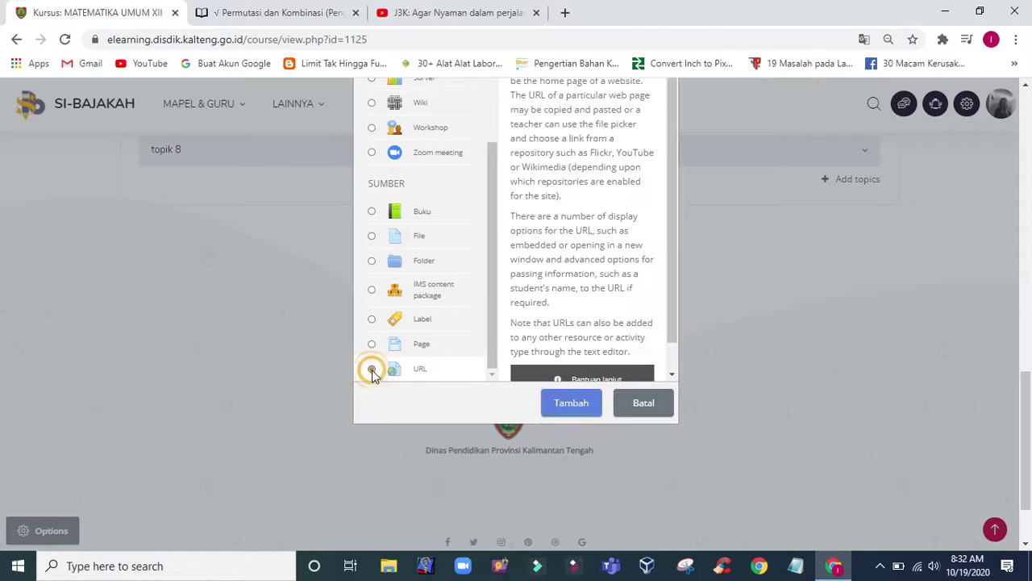
{"action": "left_click", "coordinate": [562, 413]}
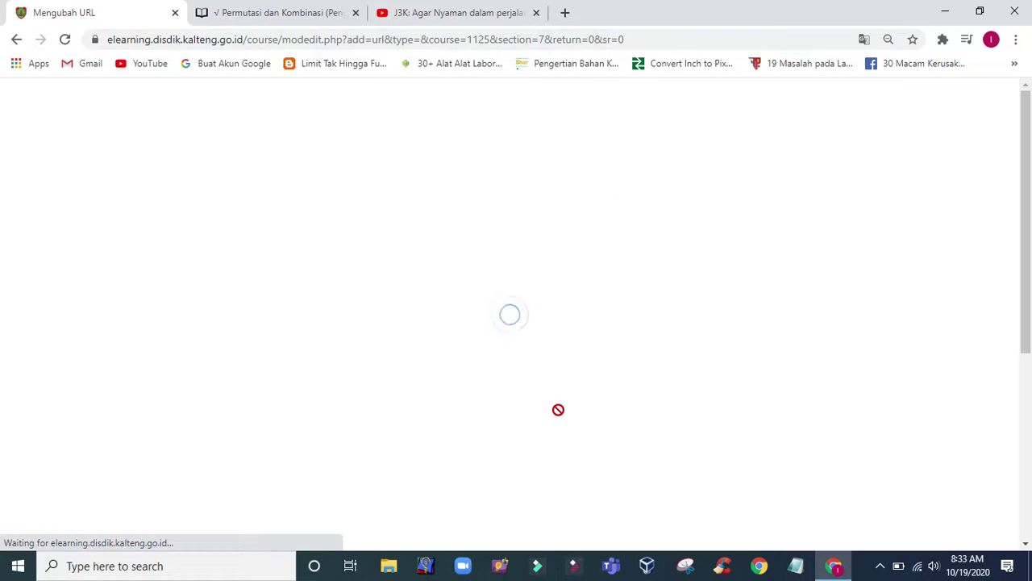
{"action": "left_click", "coordinate": [455, 313]}
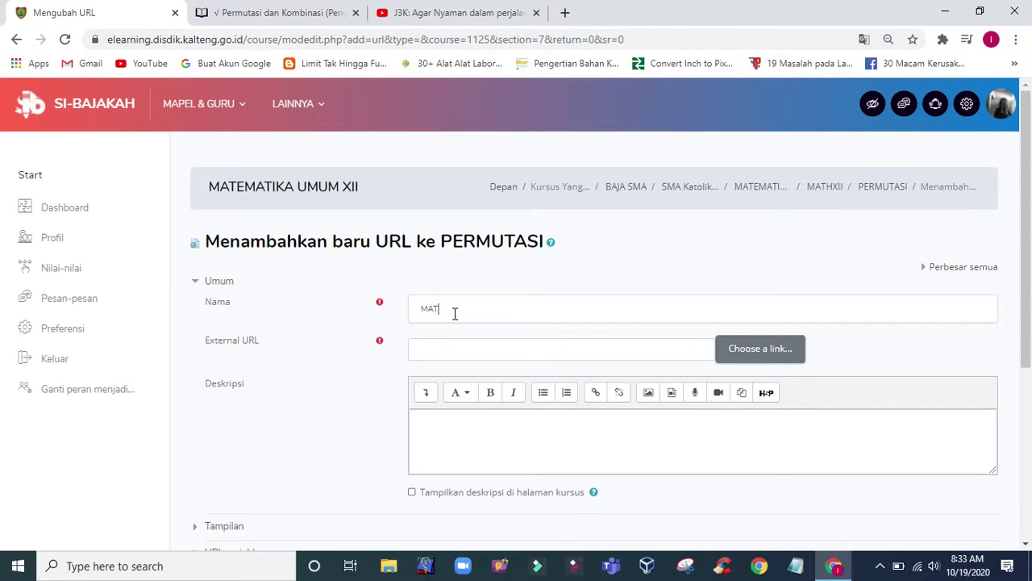
{"action": "type", "text": "MATERI KOMBINASI"}
{"action": "left_click", "coordinate": [438, 357]}
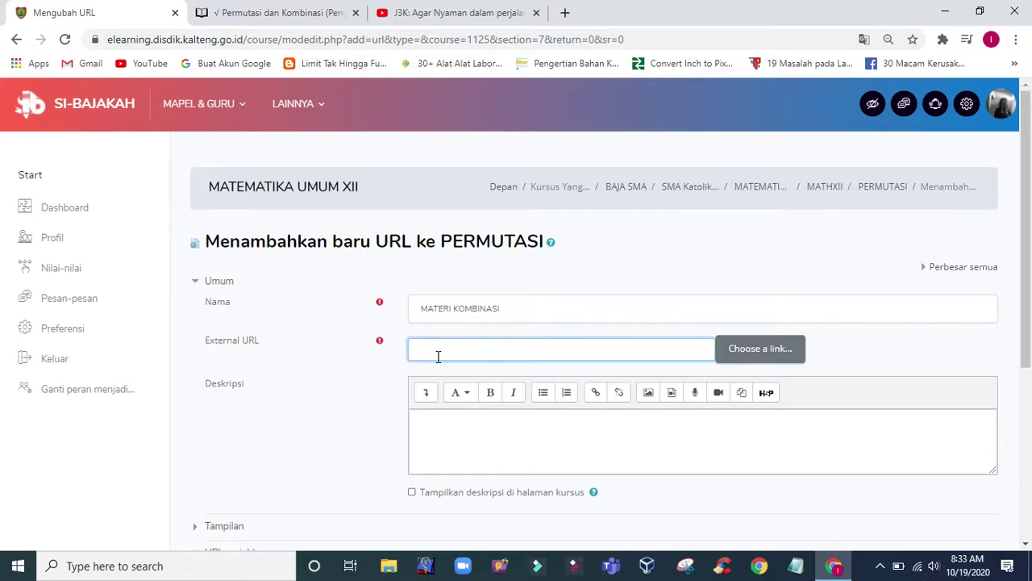
{"action": "key", "text": "ctrl+v"}
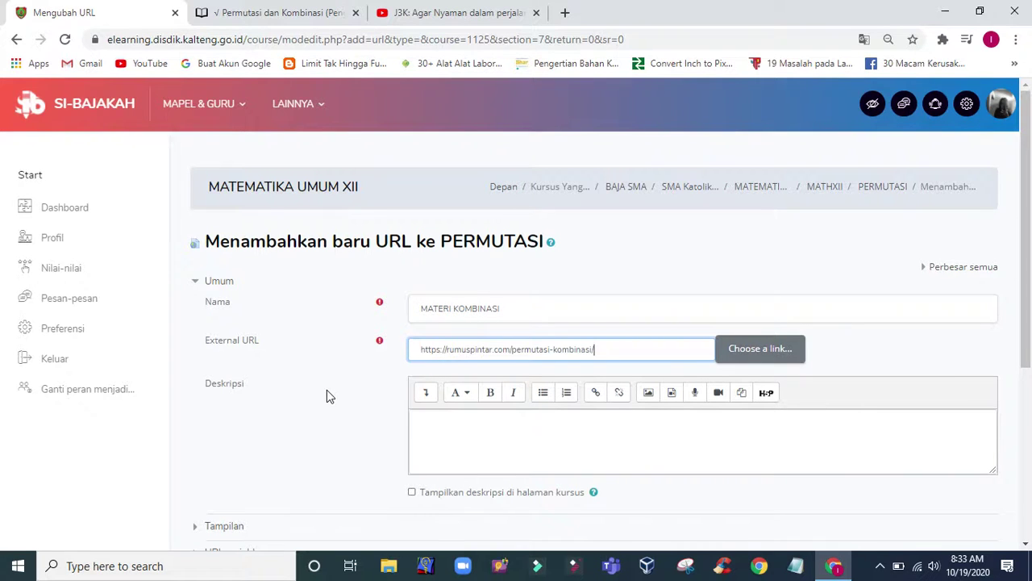
- Enter the description "silahkan amati materi berikut ini" and have it shown on the course page
{"action": "scroll", "coordinate": [327, 390], "scroll_direction": "down", "scroll_amount": 2}
{"action": "left_click", "coordinate": [444, 309]}
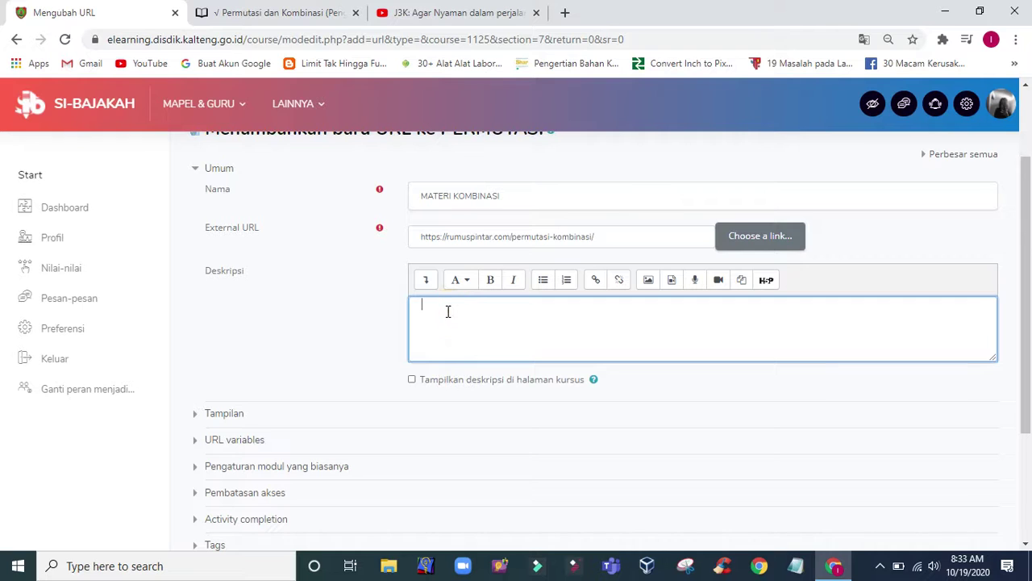
{"action": "type", "text": "silahkan amati v"}
{"action": "left_click", "coordinate": [412, 380]}
- Set the URL resource's display mode to Ditanamkan
{"action": "scroll", "coordinate": [295, 376], "scroll_direction": "down", "scroll_amount": 2}
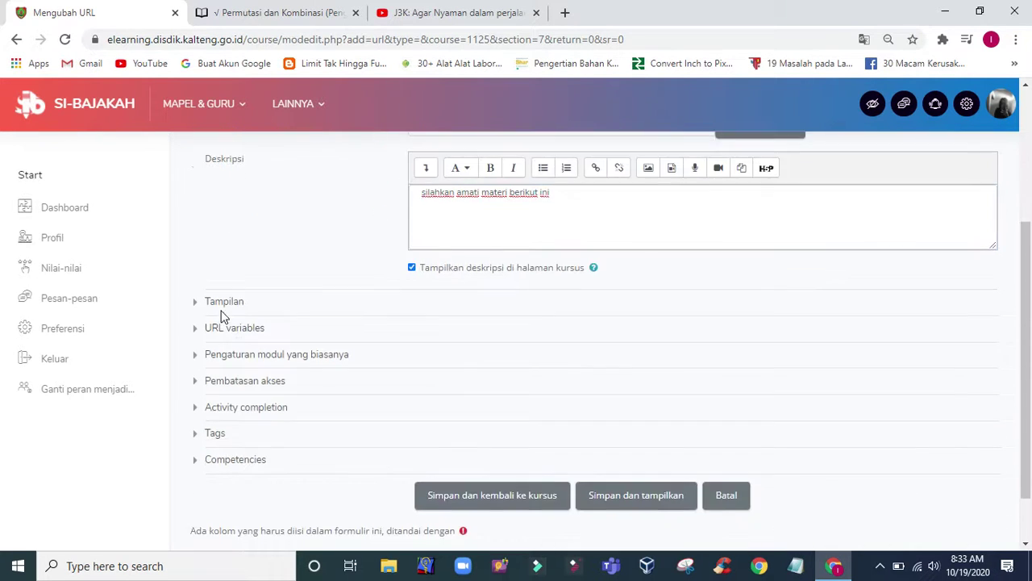
{"action": "left_click", "coordinate": [219, 304]}
{"action": "left_click", "coordinate": [466, 333]}
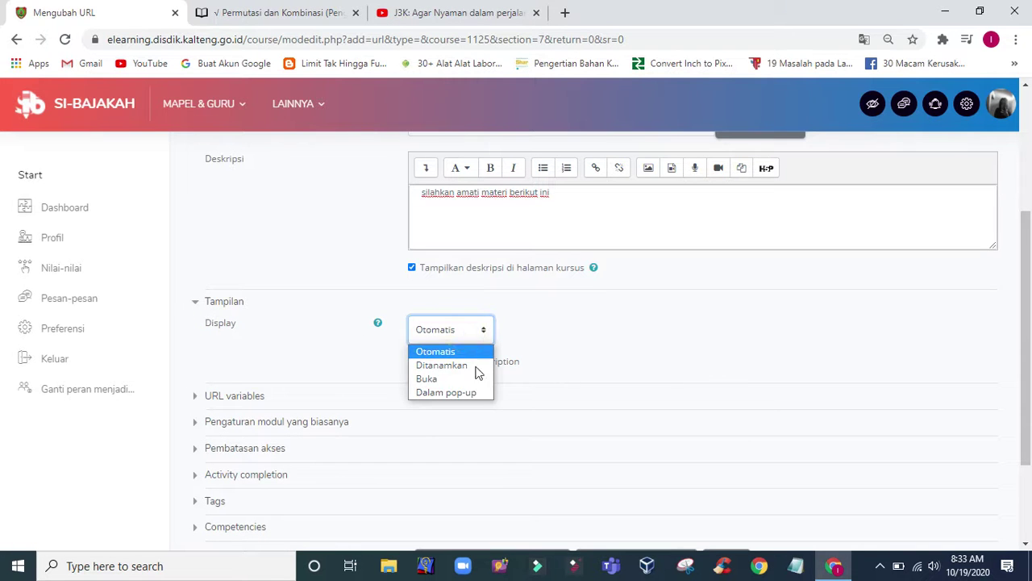
{"action": "left_click", "coordinate": [454, 363]}
{"action": "scroll", "coordinate": [293, 392], "scroll_direction": "down", "scroll_amount": 2}
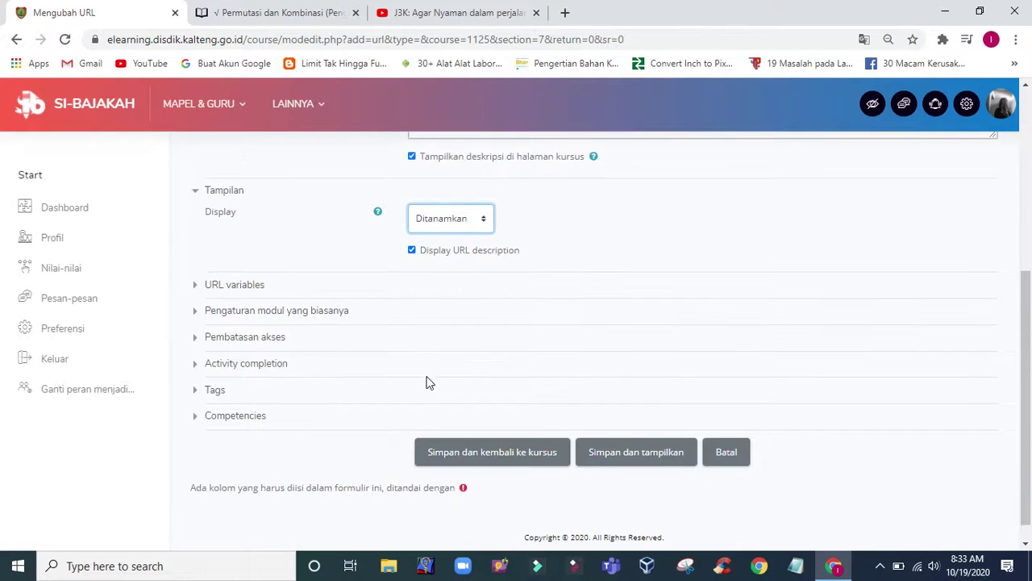
- Add an activity completion access restriction requiring PERMUTASI BIASA to be marked complete
{"action": "left_click", "coordinate": [233, 341]}
{"action": "scroll", "coordinate": [333, 340], "scroll_direction": "down", "scroll_amount": 2}
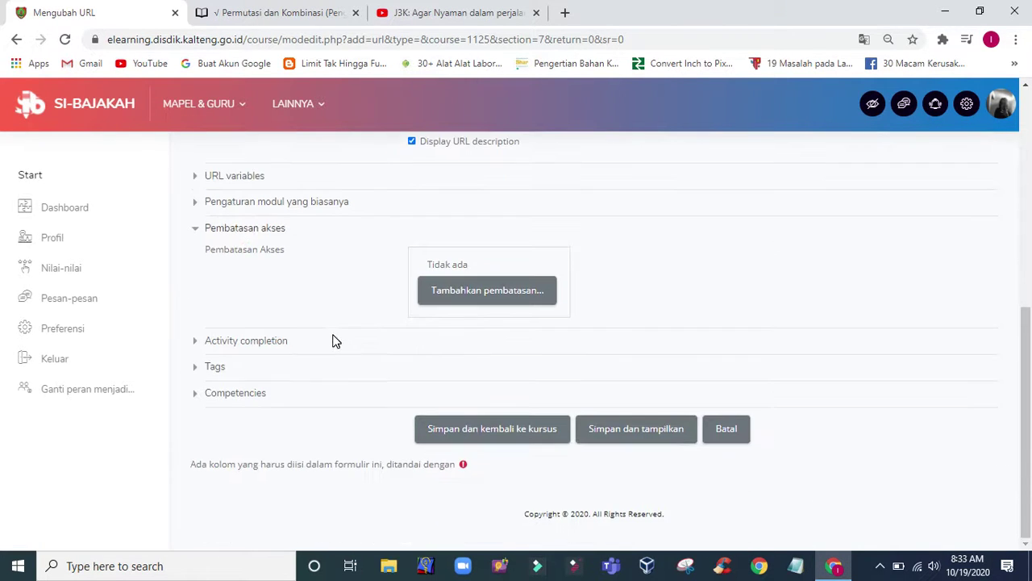
{"action": "left_click", "coordinate": [475, 304]}
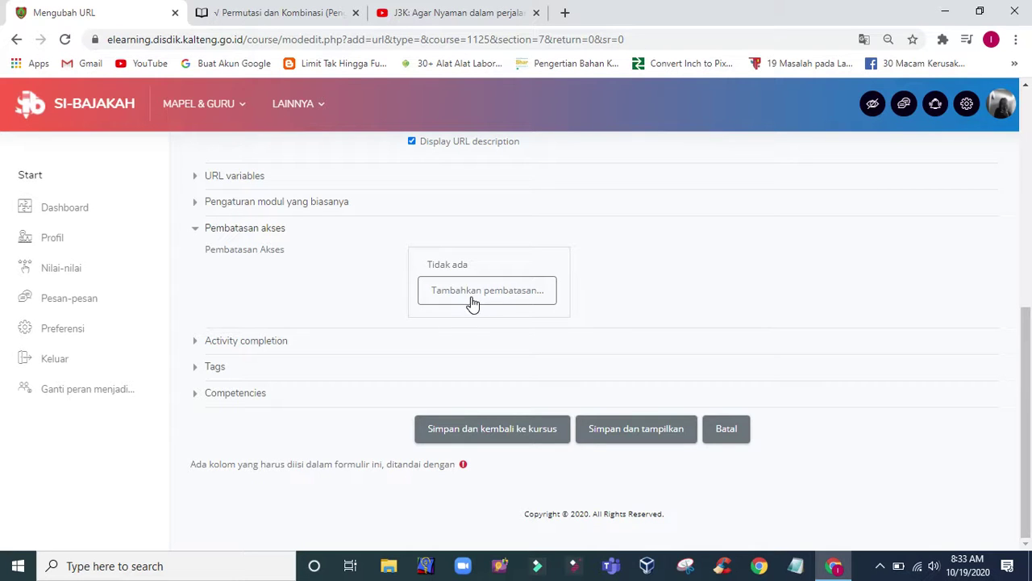
{"action": "left_click", "coordinate": [472, 302]}
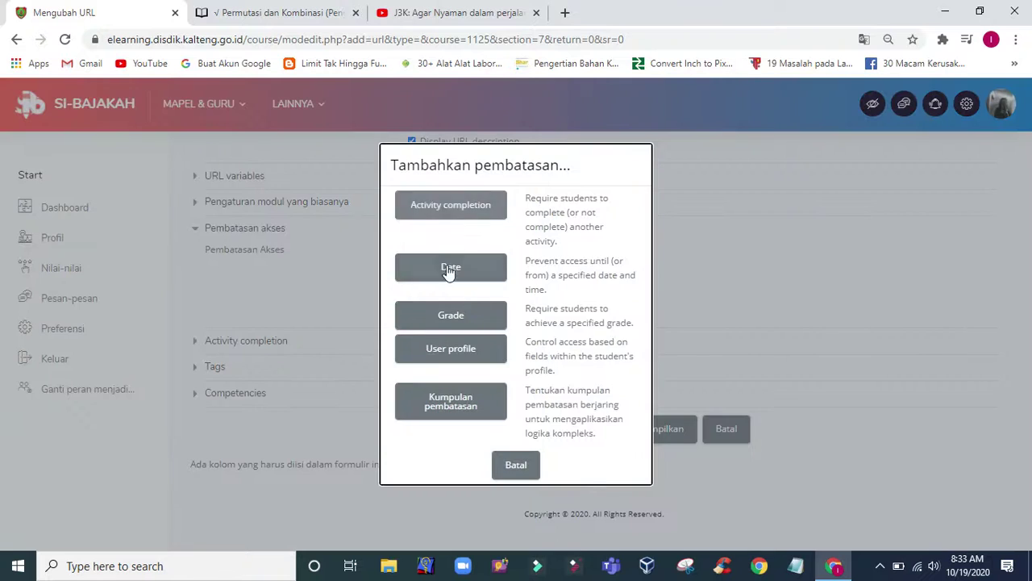
{"action": "left_click", "coordinate": [448, 208]}
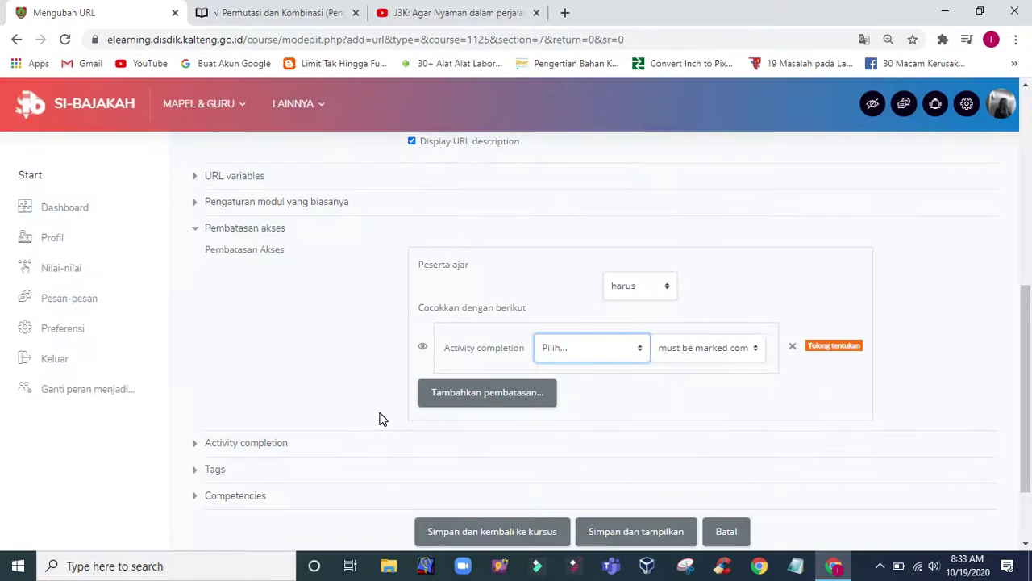
{"action": "scroll", "coordinate": [382, 418], "scroll_direction": "up", "scroll_amount": 2}
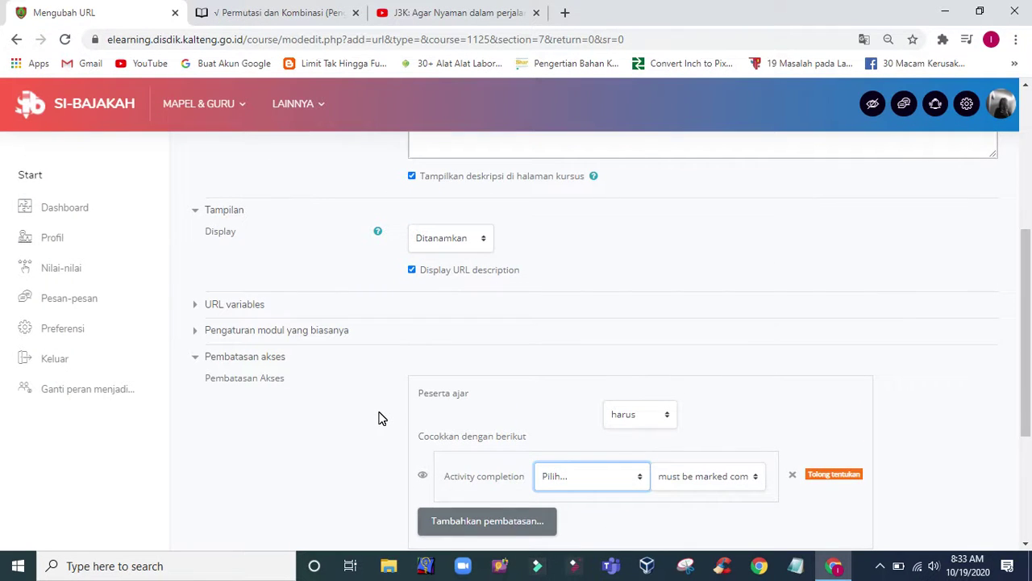
{"action": "scroll", "coordinate": [382, 419], "scroll_direction": "up", "scroll_amount": 3}
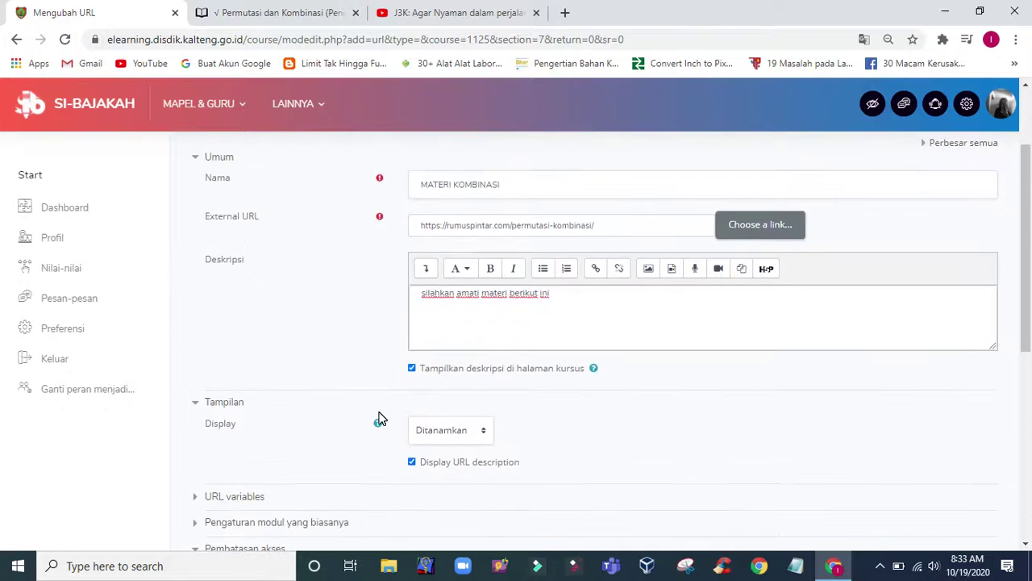
{"action": "scroll", "coordinate": [382, 417], "scroll_direction": "down", "scroll_amount": 4}
{"action": "scroll", "coordinate": [387, 411], "scroll_direction": "down", "scroll_amount": 2}
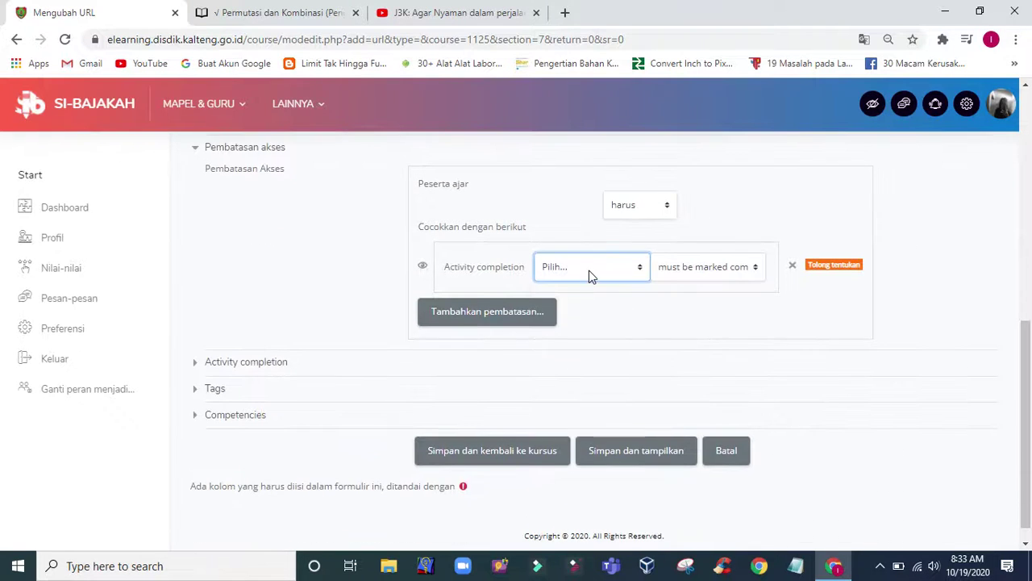
{"action": "left_click", "coordinate": [589, 270]}
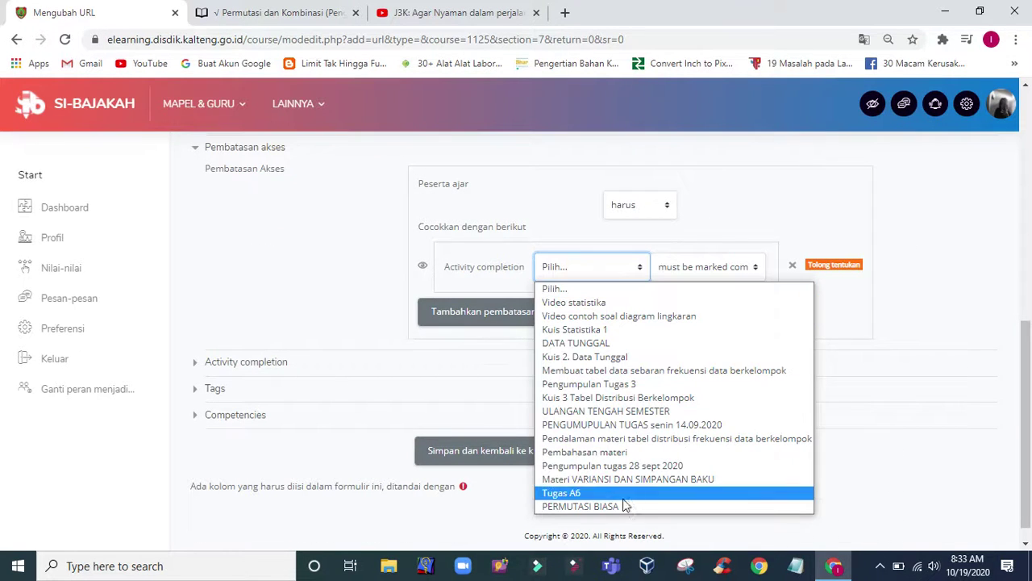
{"action": "left_click", "coordinate": [594, 506]}
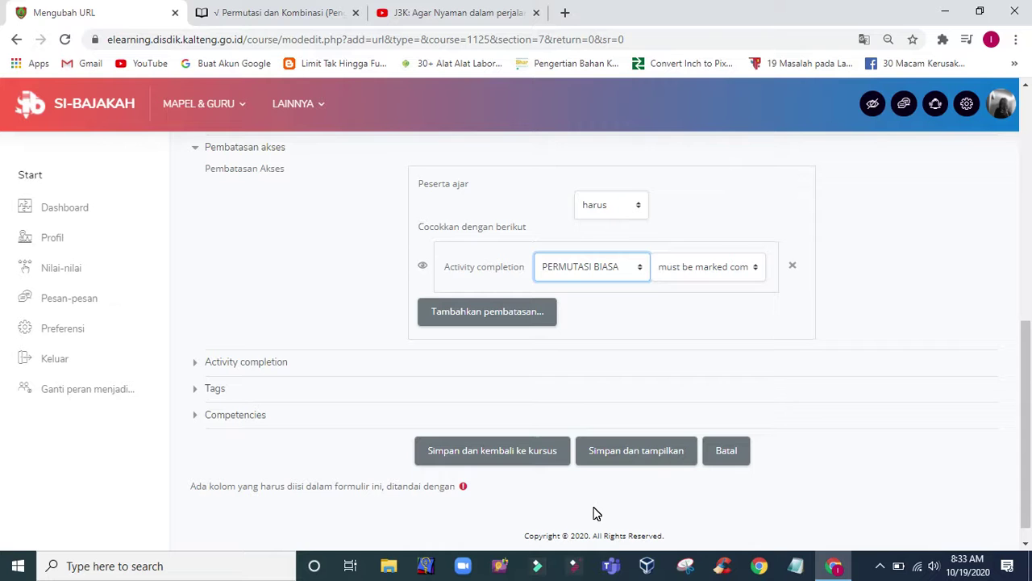
- Add a date restriction allowing access from 20 October 2020, with the hour set to 08
{"action": "left_click", "coordinate": [488, 316]}
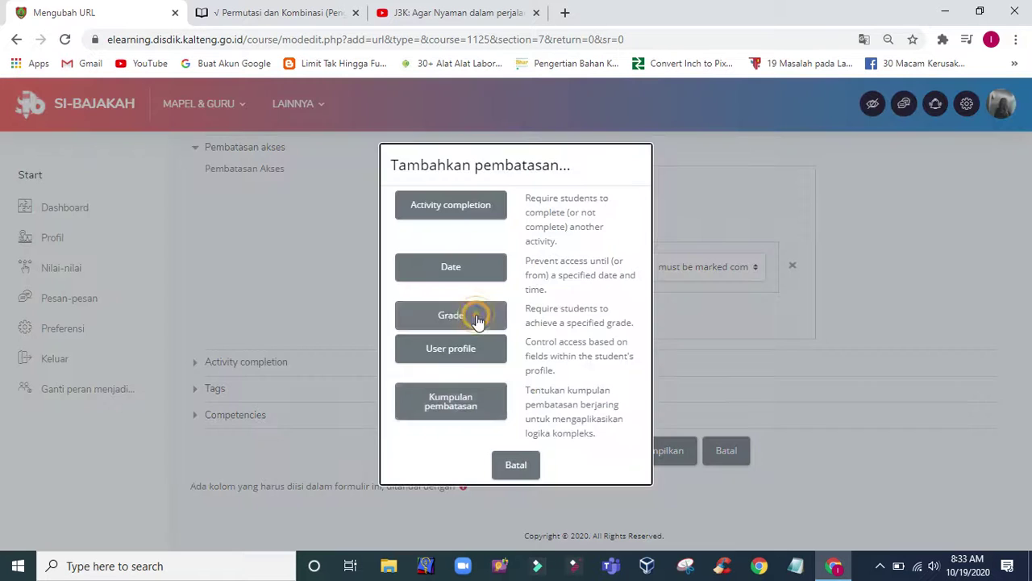
{"action": "left_click", "coordinate": [451, 267]}
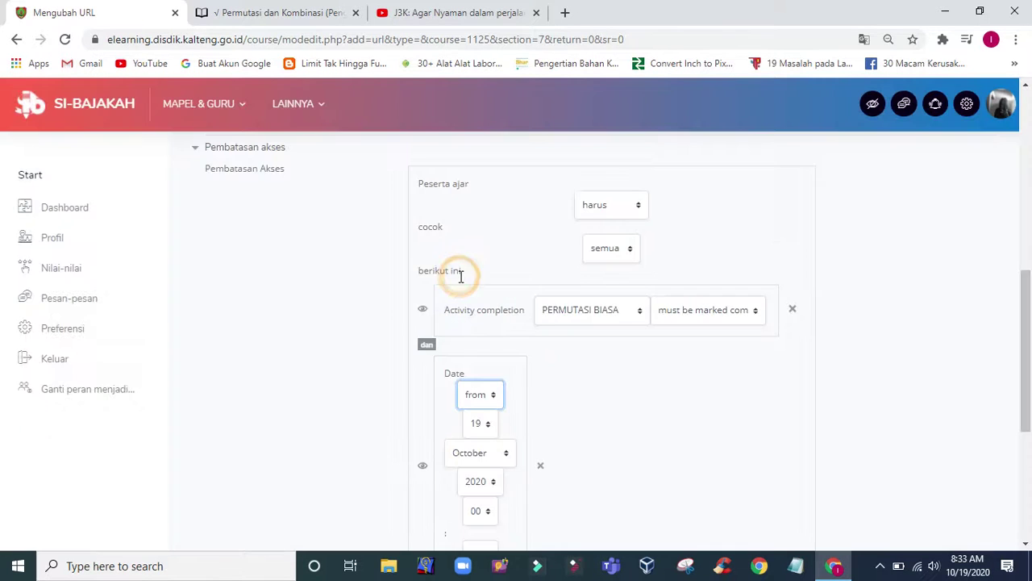
{"action": "scroll", "coordinate": [346, 374], "scroll_direction": "down", "scroll_amount": 3}
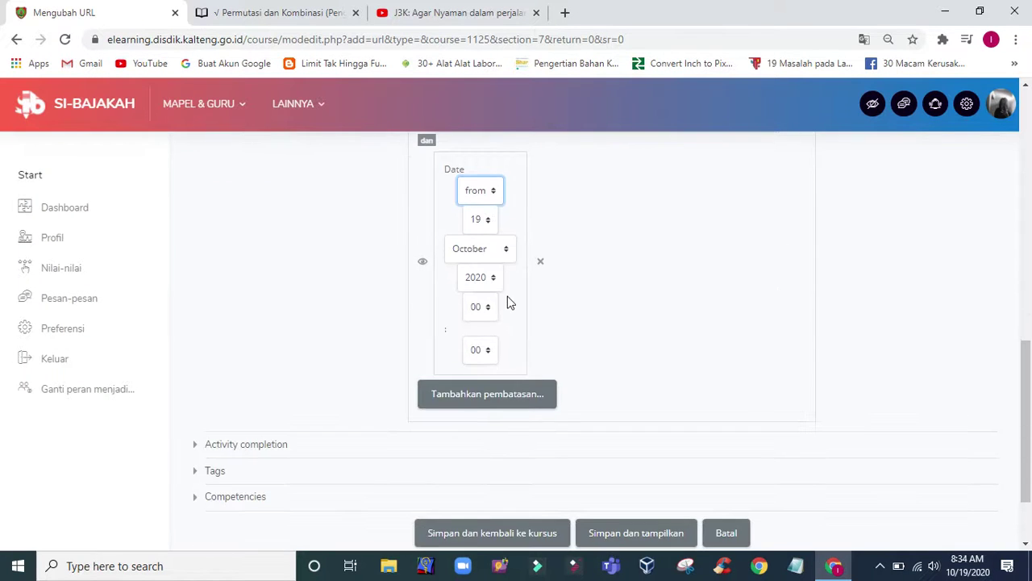
{"action": "left_click", "coordinate": [485, 221]}
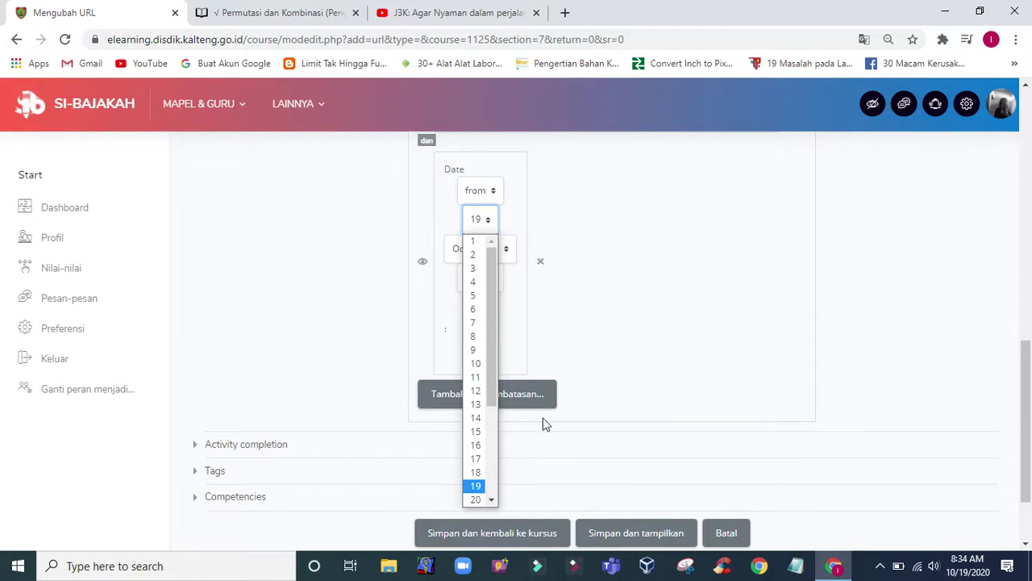
{"action": "scroll", "coordinate": [475, 500], "scroll_direction": "down", "scroll_amount": 1}
{"action": "left_click", "coordinate": [475, 473]}
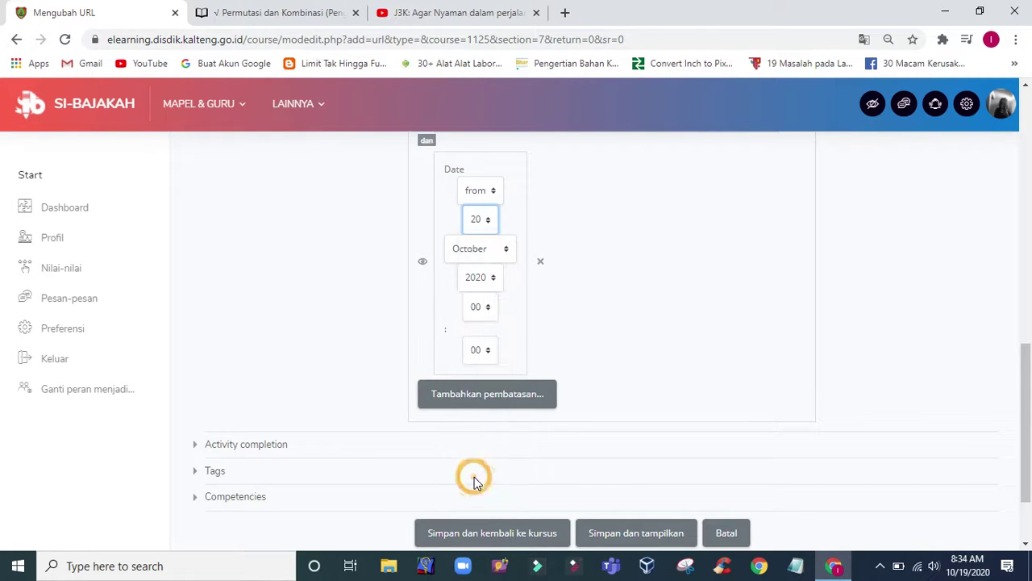
{"action": "left_click", "coordinate": [483, 308]}
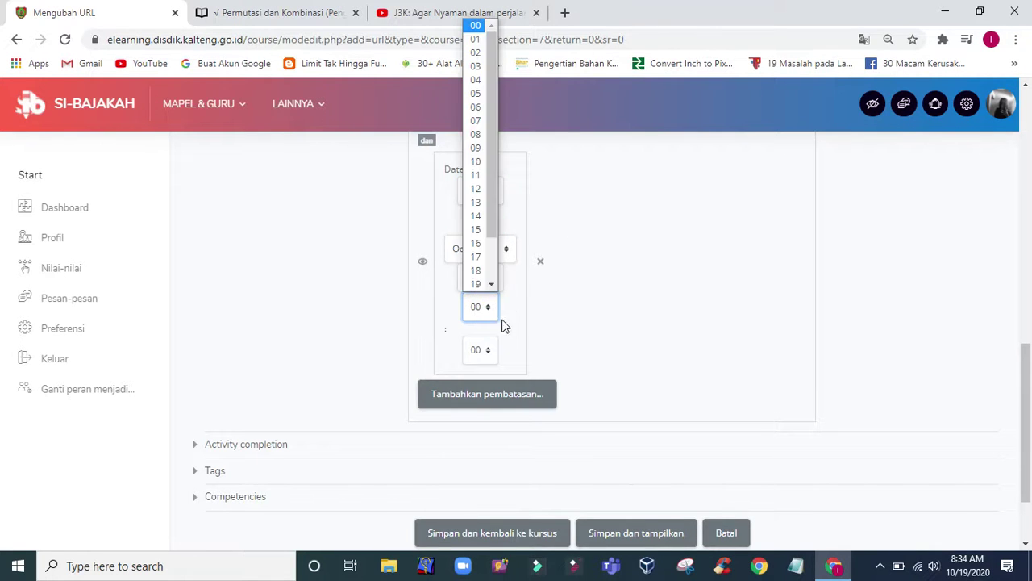
{"action": "left_click", "coordinate": [477, 135]}
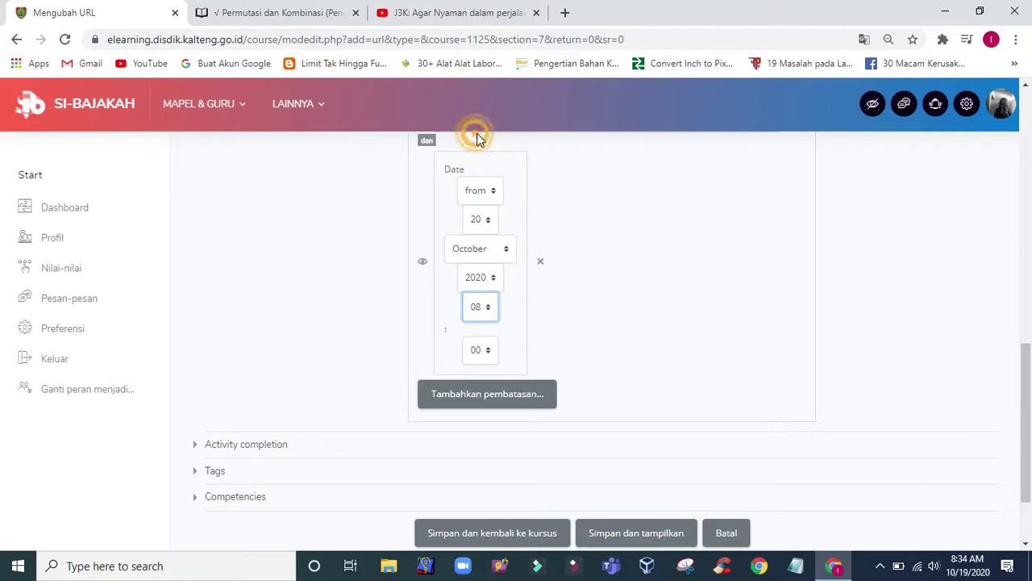
- Set the minutes of the date access restriction to 45
{"action": "left_click", "coordinate": [487, 354]}
{"action": "left_click", "coordinate": [493, 495]}
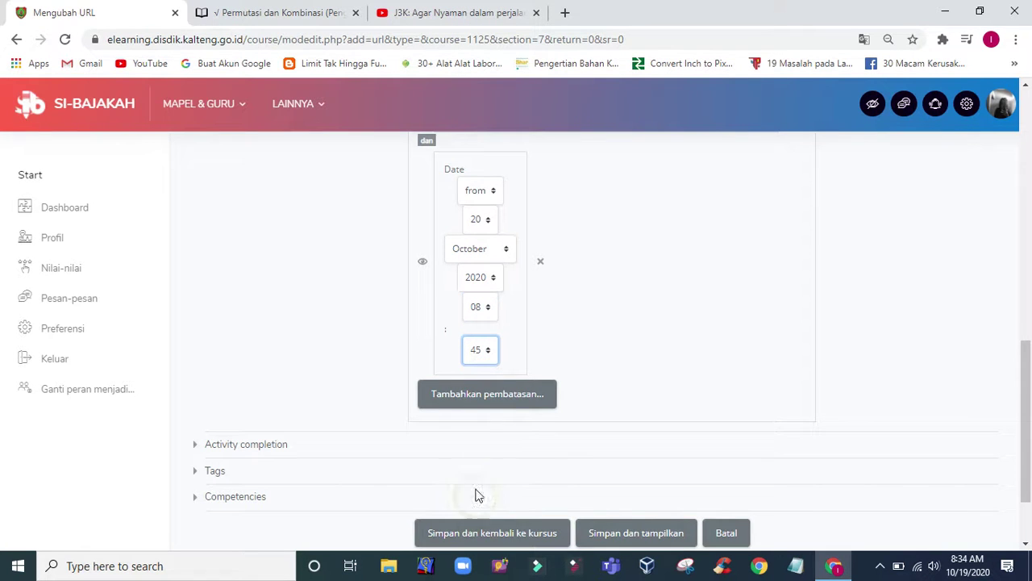
- Set completion tracking to "Show activity as complete when conditions are met" and save and display the URL resource
{"action": "scroll", "coordinate": [267, 359], "scroll_direction": "down", "scroll_amount": 2}
{"action": "left_click", "coordinate": [259, 342]}
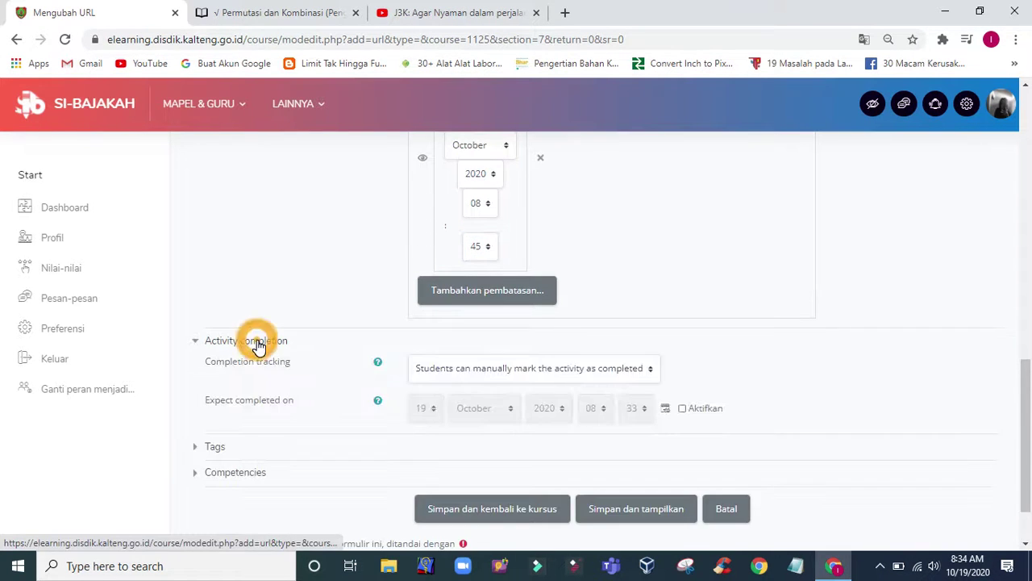
{"action": "scroll", "coordinate": [265, 252], "scroll_direction": "down", "scroll_amount": 1}
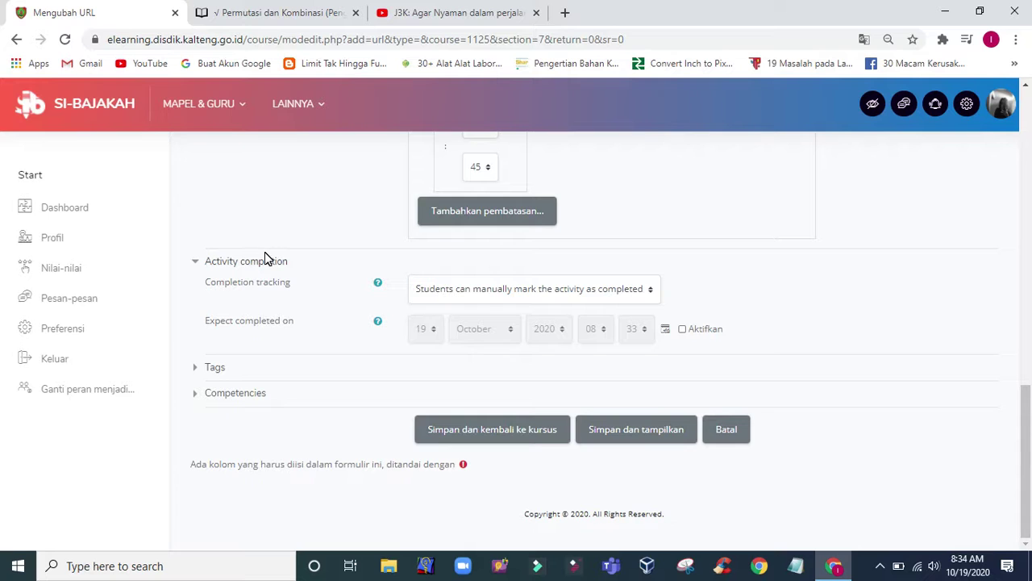
{"action": "left_click", "coordinate": [634, 295]}
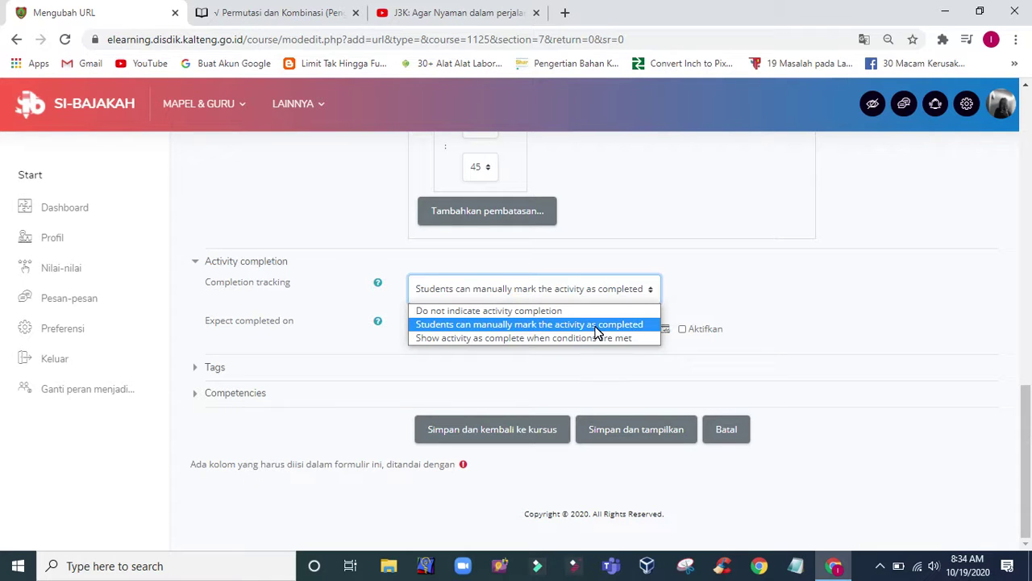
{"action": "left_click", "coordinate": [587, 339]}
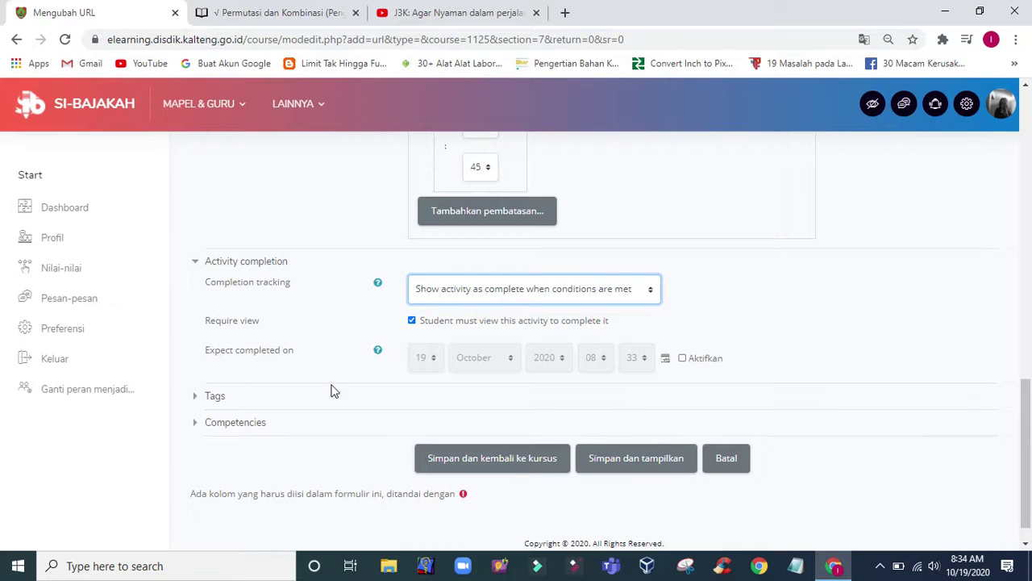
{"action": "left_click_drag", "start_coordinate": [206, 356], "coordinate": [309, 363]}
{"action": "left_click", "coordinate": [308, 363]}
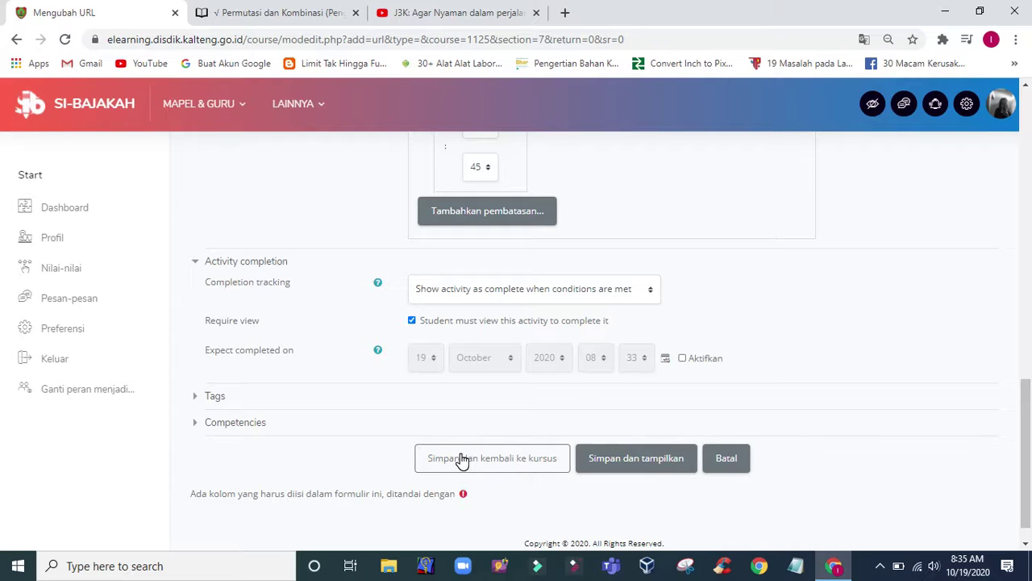
{"action": "scroll", "coordinate": [581, 479], "scroll_direction": "down", "scroll_amount": 1}
{"action": "left_click", "coordinate": [630, 428]}
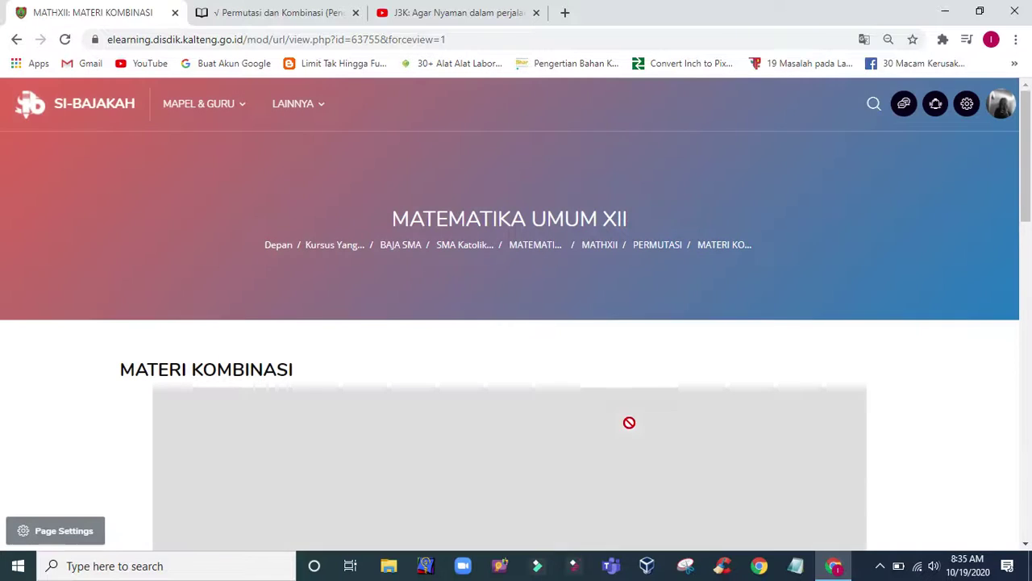
- Examine the embedded content and description on the MATERI KOMBINASI page, reloading the page once
{"action": "scroll", "coordinate": [346, 339], "scroll_direction": "down", "scroll_amount": 1}
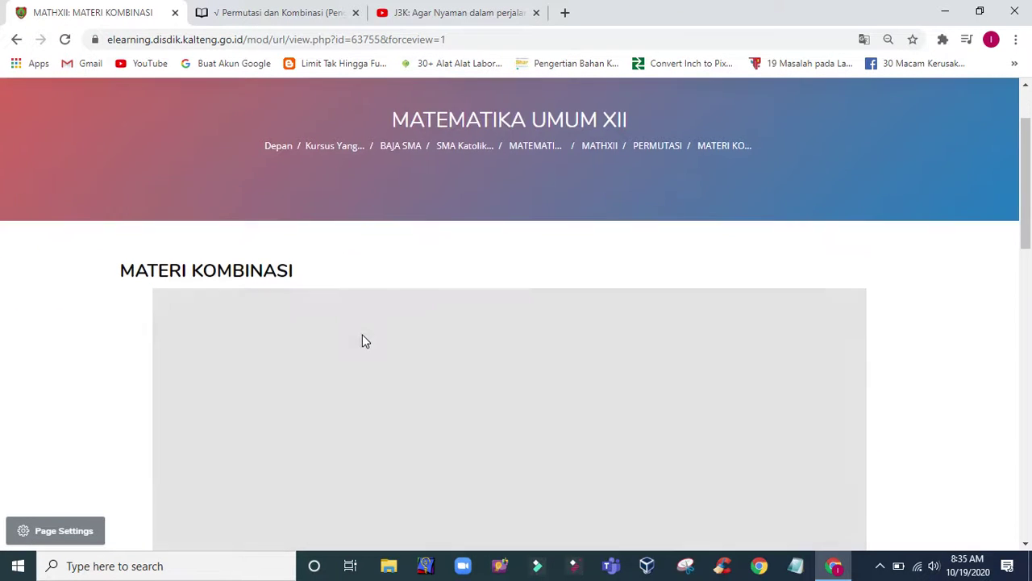
{"action": "scroll", "coordinate": [92, 376], "scroll_direction": "down", "scroll_amount": 2}
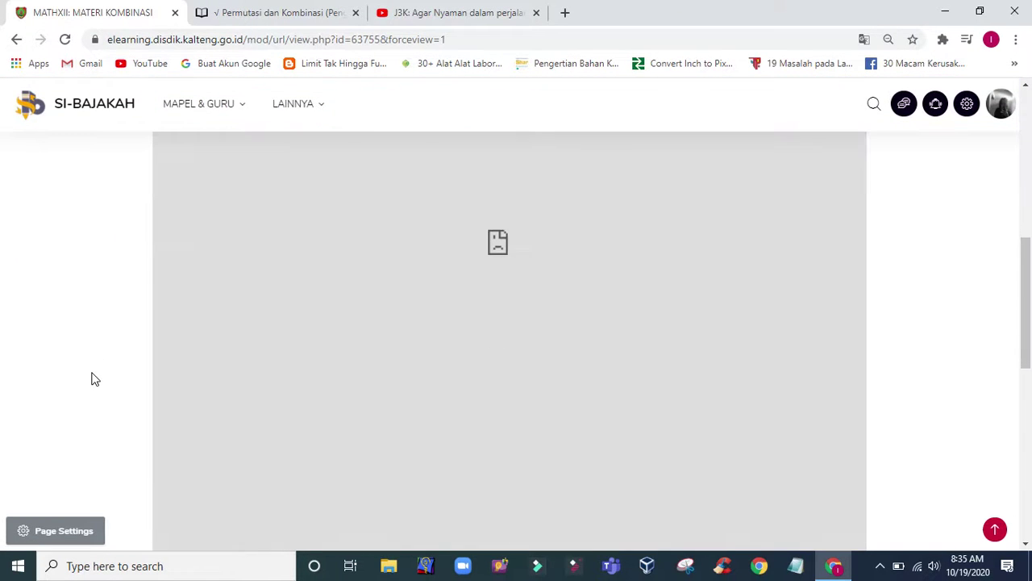
{"action": "left_click", "coordinate": [498, 448]}
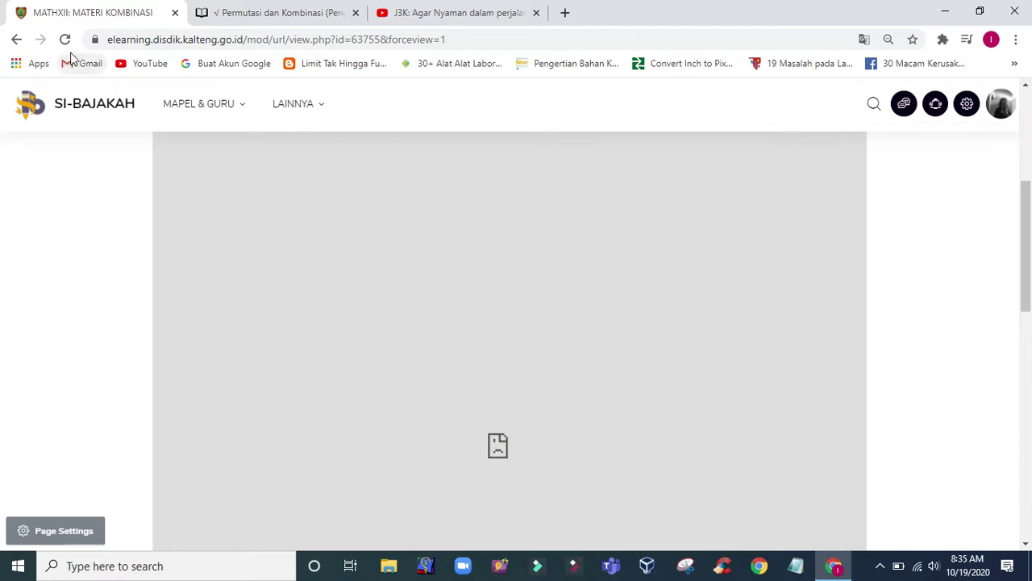
{"action": "left_click", "coordinate": [64, 39]}
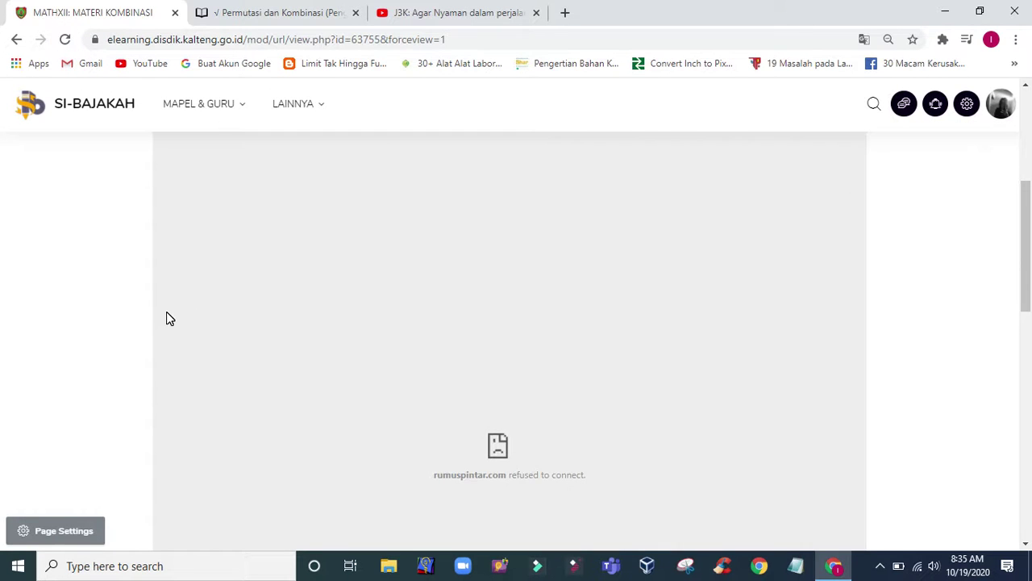
{"action": "scroll", "coordinate": [166, 318], "scroll_direction": "down", "scroll_amount": 7}
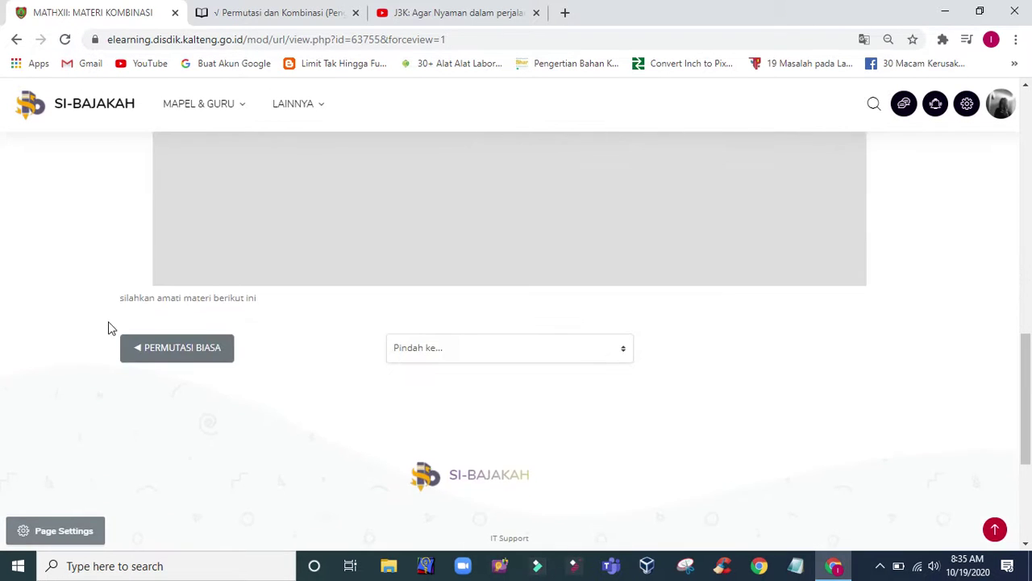
{"action": "scroll", "coordinate": [253, 304], "scroll_direction": "up", "scroll_amount": 8}
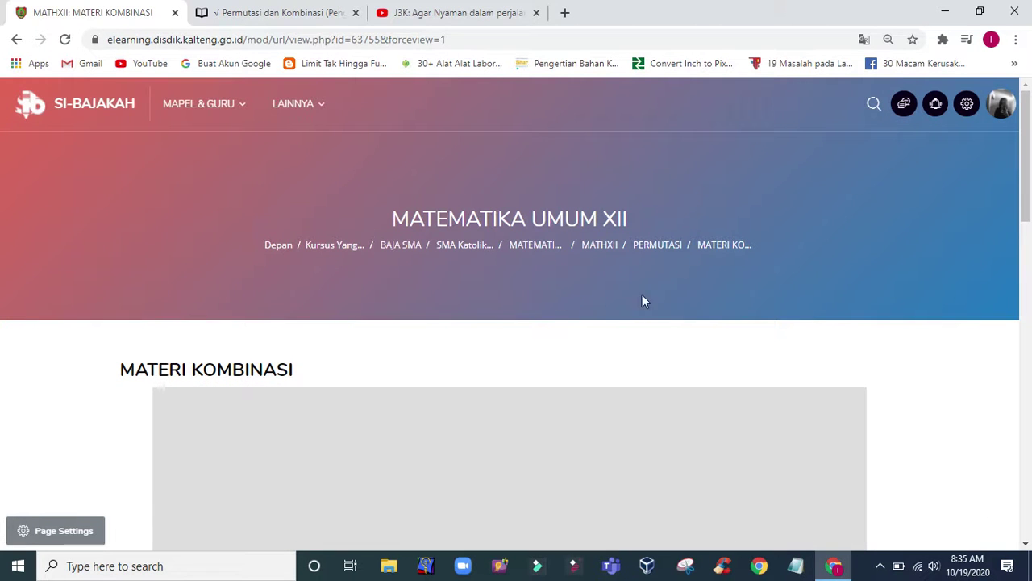
{"action": "scroll", "coordinate": [747, 436], "scroll_direction": "down", "scroll_amount": 5}
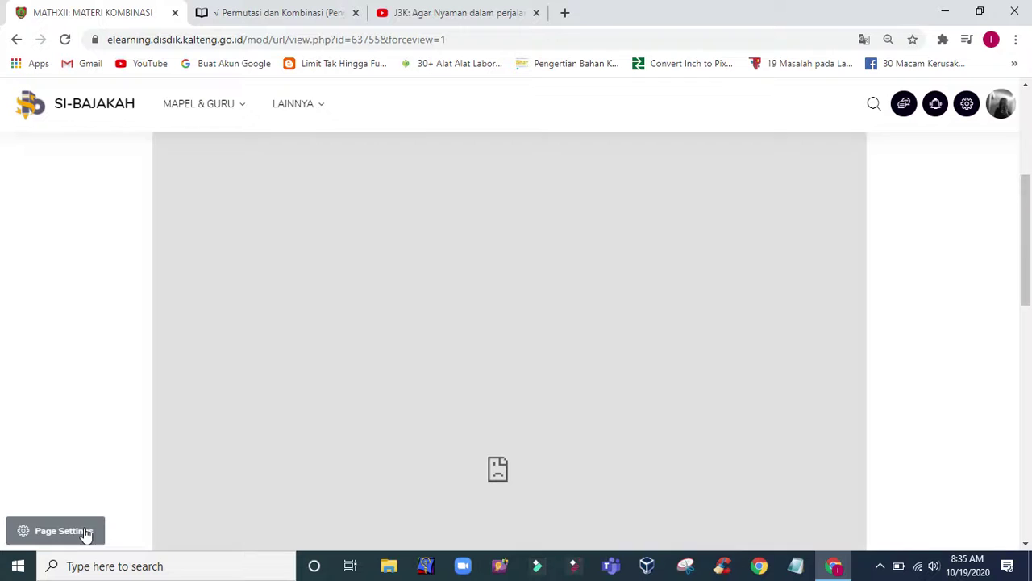
- Check the external URL in the MATERI KOMBINASI settings, and save and display the resource again
{"action": "left_click", "coordinate": [86, 532]}
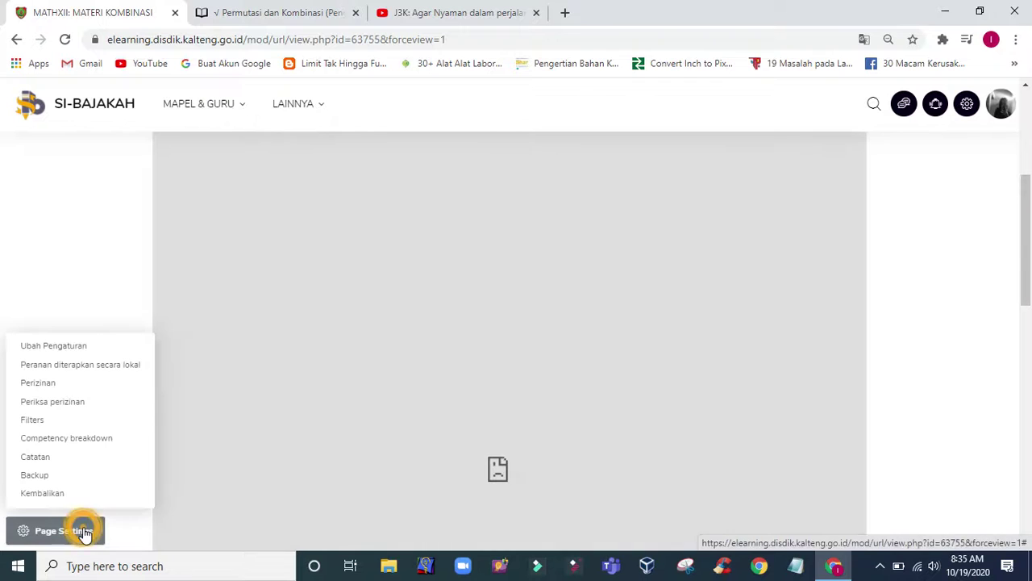
{"action": "left_click", "coordinate": [53, 344]}
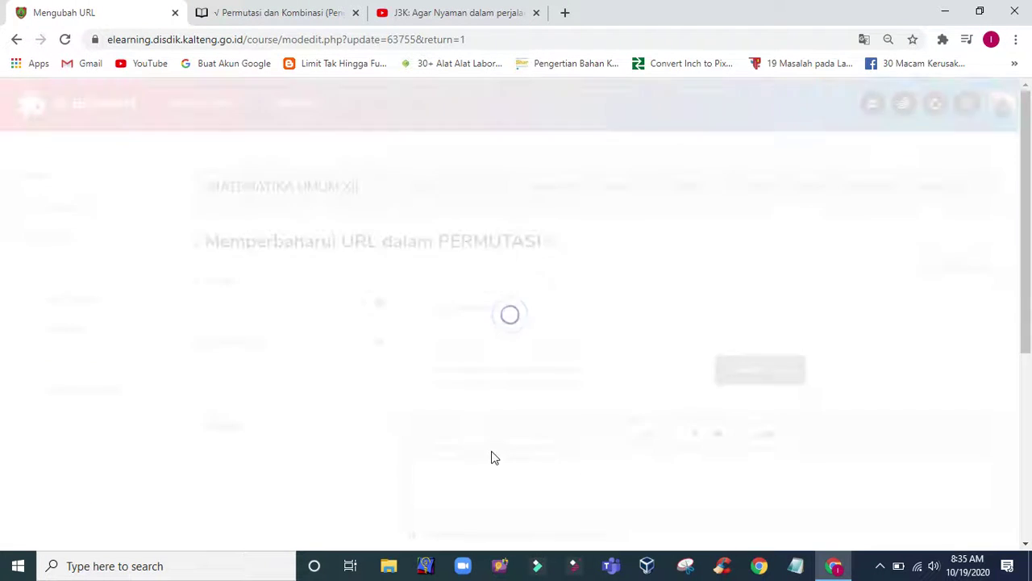
{"action": "left_click", "coordinate": [618, 355]}
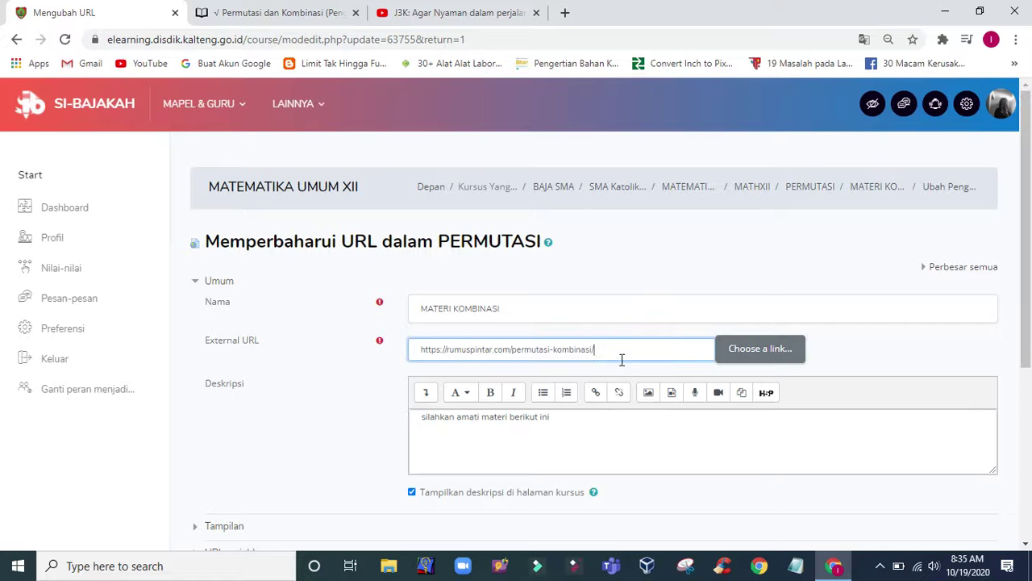
{"action": "scroll", "coordinate": [395, 396], "scroll_direction": "down", "scroll_amount": 2}
{"action": "scroll", "coordinate": [387, 497], "scroll_direction": "down", "scroll_amount": 2}
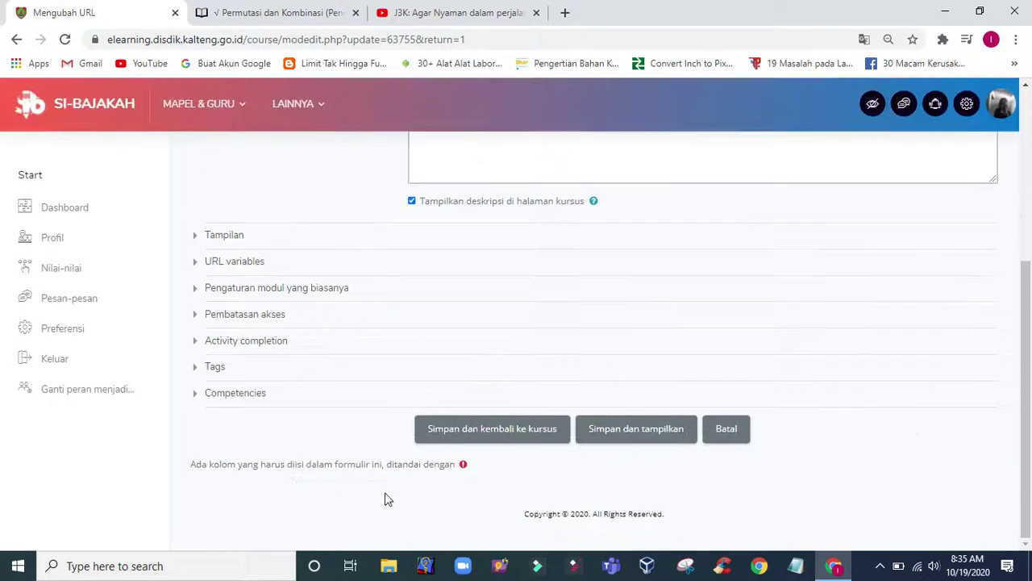
{"action": "left_click", "coordinate": [600, 433]}
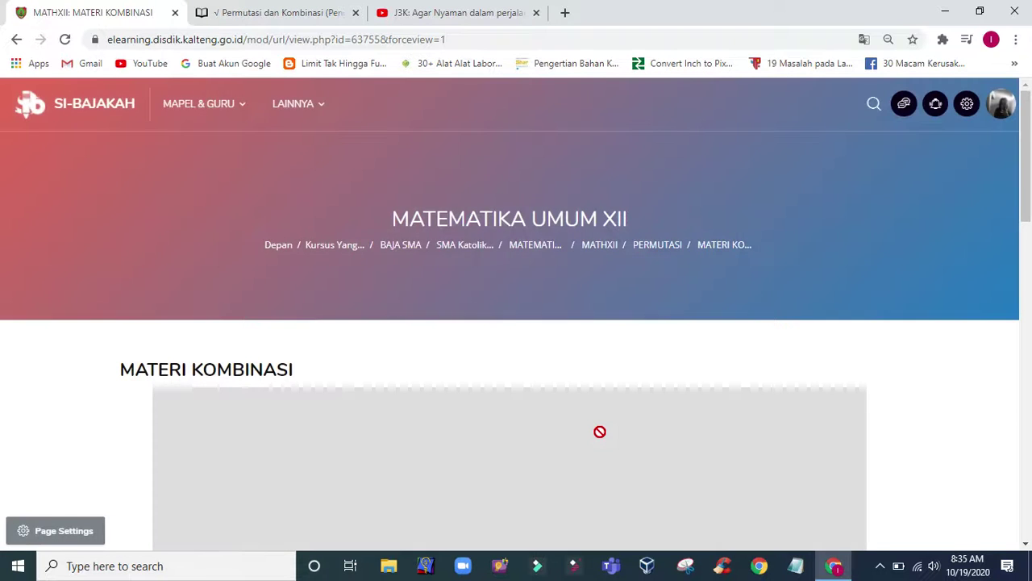
{"action": "scroll", "coordinate": [433, 431], "scroll_direction": "down", "scroll_amount": 4}
{"action": "scroll", "coordinate": [433, 431], "scroll_direction": "up", "scroll_amount": 5}
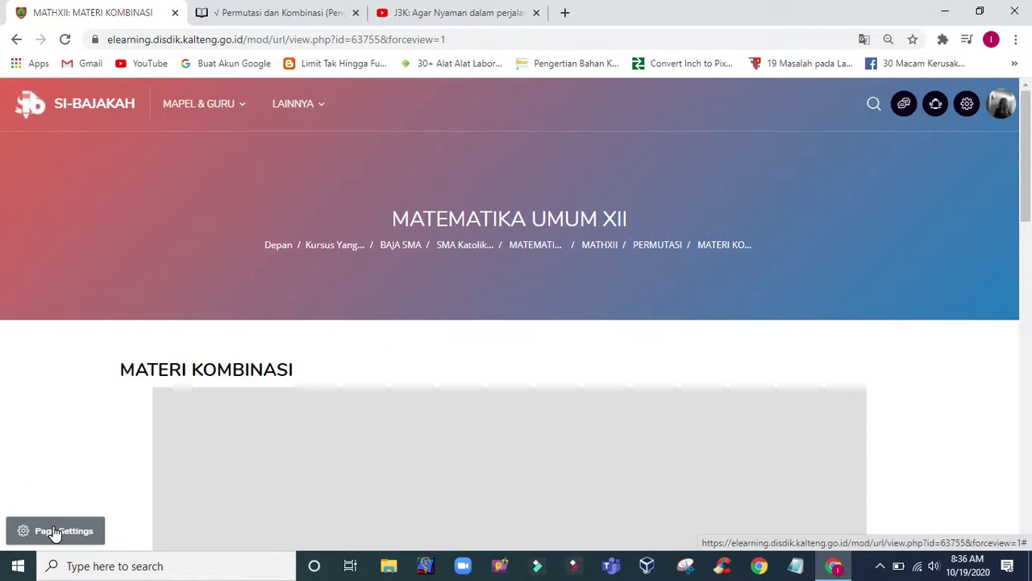
- Return to the PERMUTASI topic of the course and delete the MATERI KOMBINASI URL resource
{"action": "left_click", "coordinate": [662, 247]}
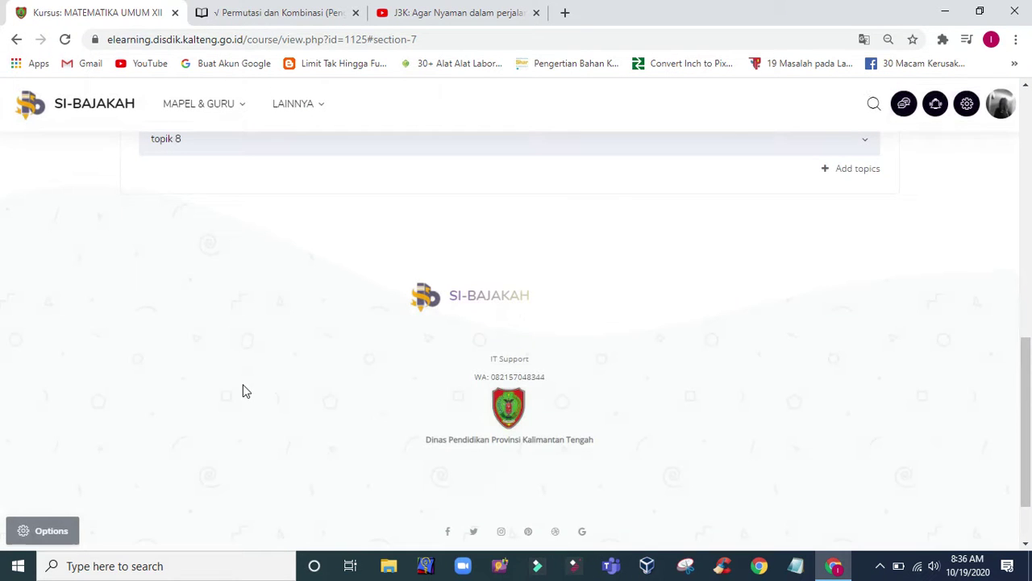
{"action": "scroll", "coordinate": [407, 347], "scroll_direction": "up", "scroll_amount": 3}
{"action": "left_click", "coordinate": [868, 299]}
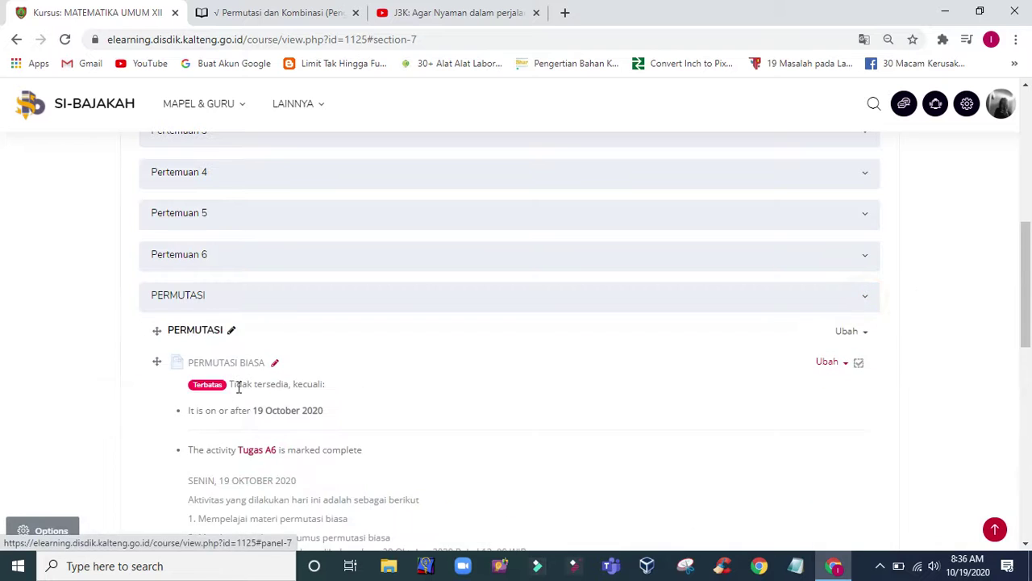
{"action": "scroll", "coordinate": [242, 389], "scroll_direction": "down", "scroll_amount": 4}
{"action": "left_click", "coordinate": [830, 275]}
{"action": "left_click", "coordinate": [747, 394]}
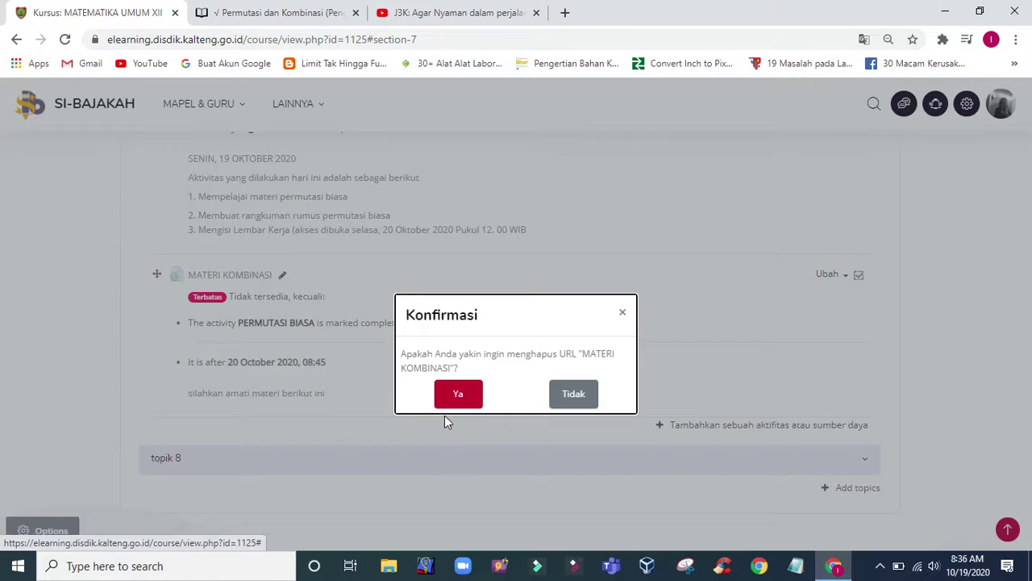
{"action": "left_click", "coordinate": [458, 397]}
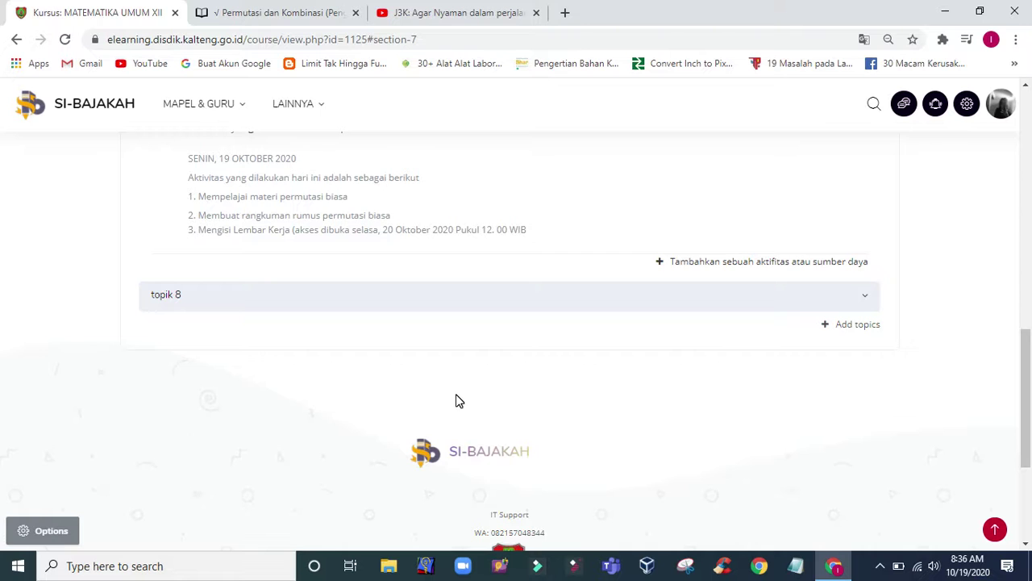
- Add a new Page resource to the PERMUTASI topic
{"action": "scroll", "coordinate": [600, 394], "scroll_direction": "up", "scroll_amount": 2}
{"action": "left_click", "coordinate": [691, 391]}
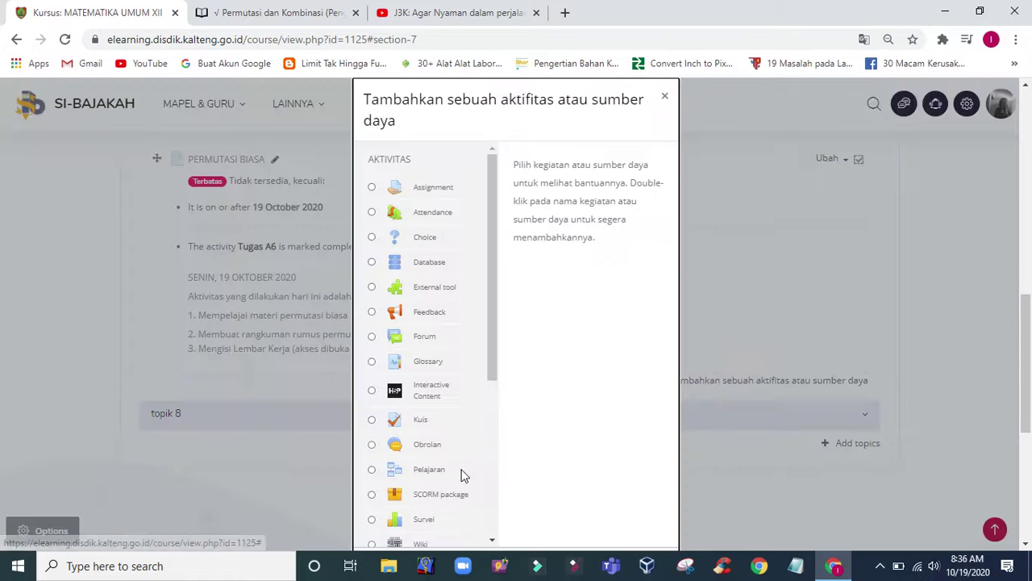
{"action": "scroll", "coordinate": [362, 387], "scroll_direction": "down", "scroll_amount": 2}
{"action": "scroll", "coordinate": [439, 379], "scroll_direction": "down", "scroll_amount": 4}
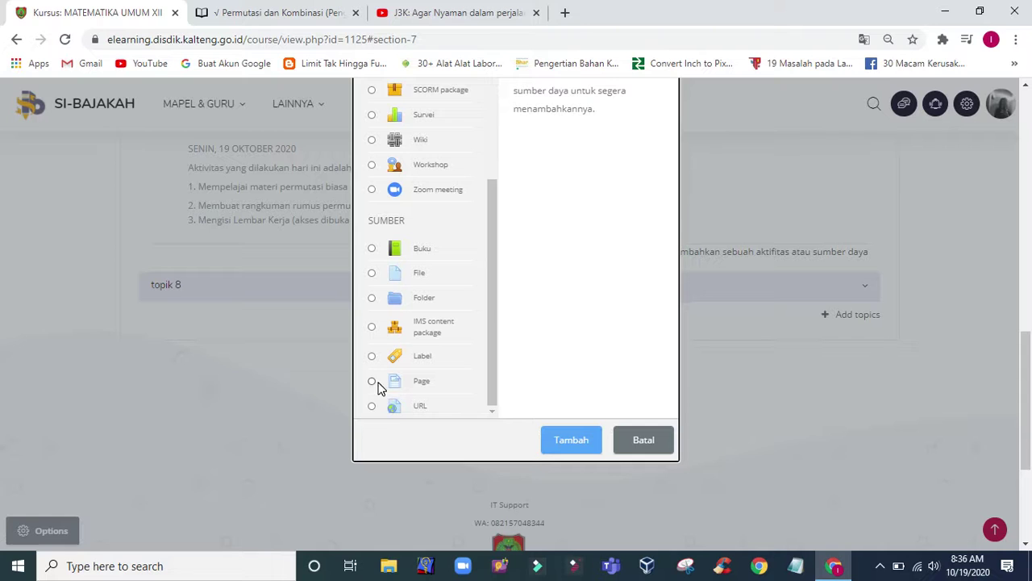
{"action": "left_click", "coordinate": [371, 383]}
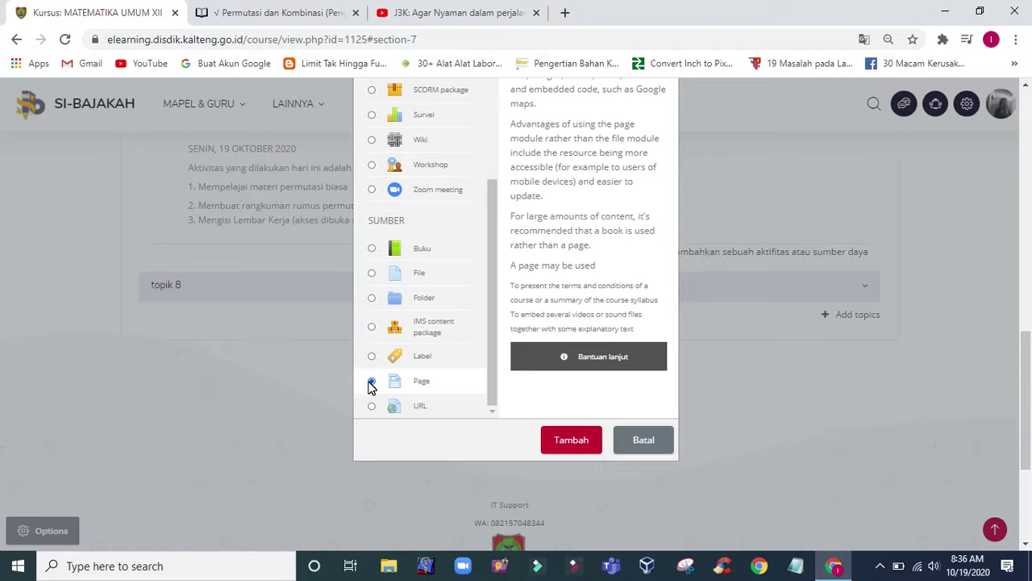
{"action": "left_click", "coordinate": [590, 446]}
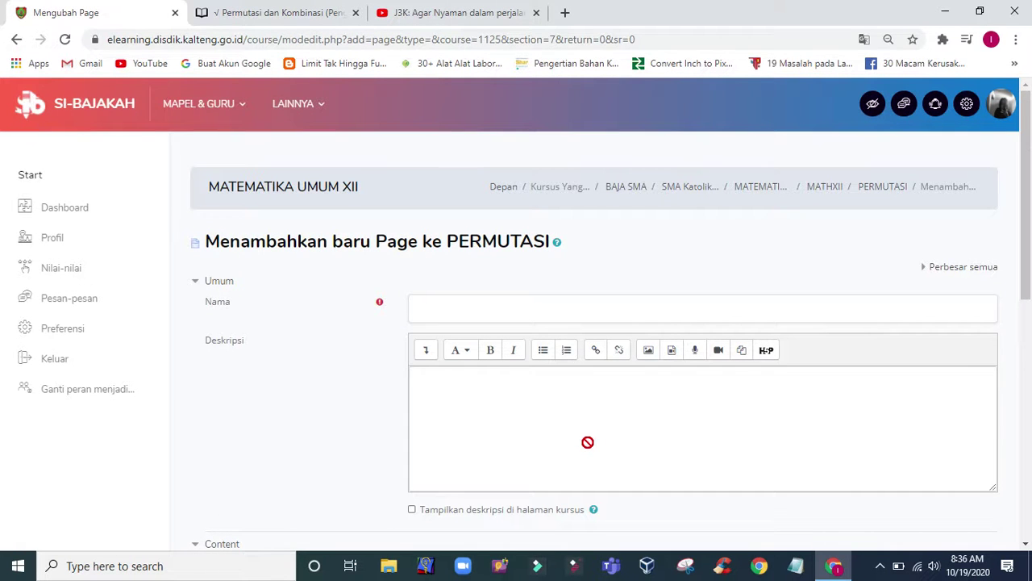
- Name the new page "materi permutasi"
{"action": "left_click", "coordinate": [435, 312]}
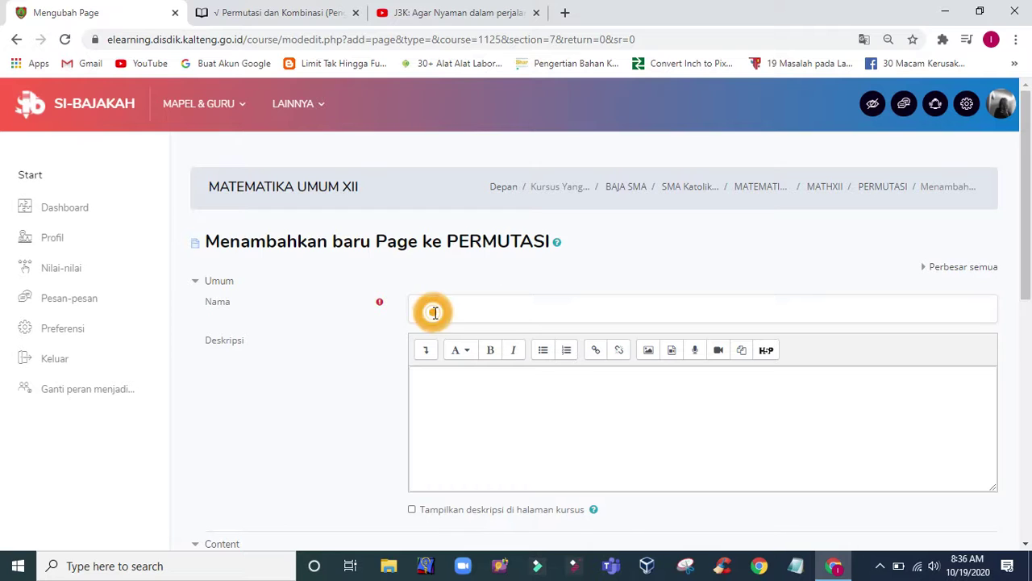
{"action": "type", "text": "materi permutasi"}
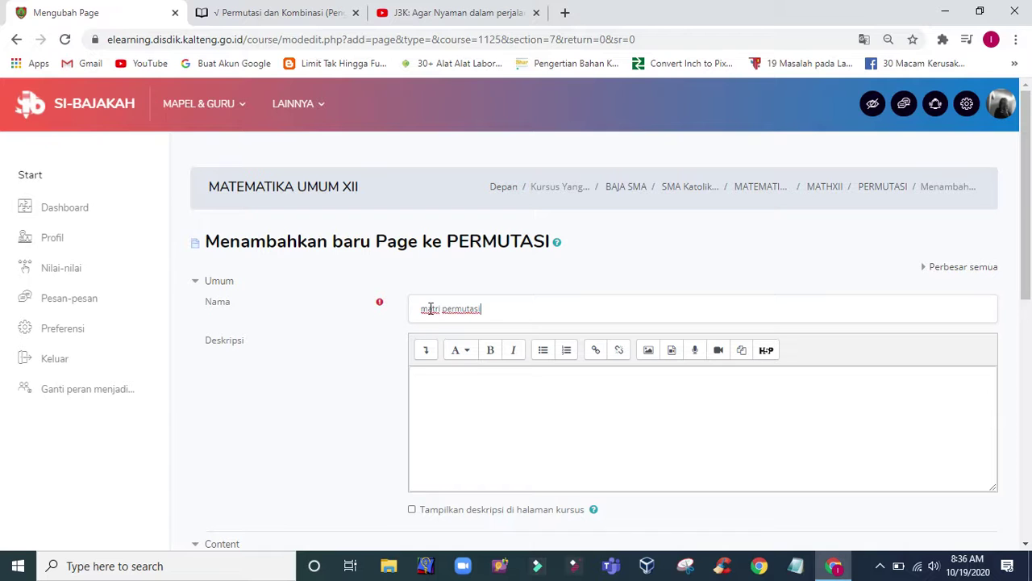
{"action": "left_click", "coordinate": [435, 310]}
{"action": "type", "text": "er"}
- Enter the page description "silahkana amati" and have it shown on the course page
{"action": "left_click", "coordinate": [452, 401]}
{"action": "type", "text": "silahkana mat"}
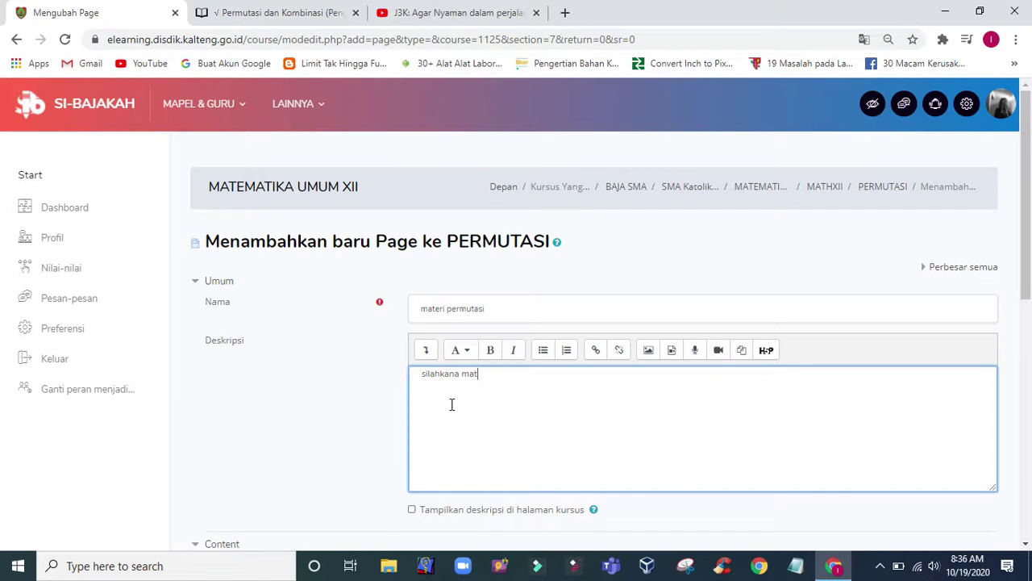
{"action": "key", "text": "BackSpace"}
{"action": "key", "text": "BackSpace"}
{"action": "key", "text": "BackSpace"}
{"action": "type", "text": "amati"}
{"action": "scroll", "coordinate": [376, 436], "scroll_direction": "down", "scroll_amount": 3}
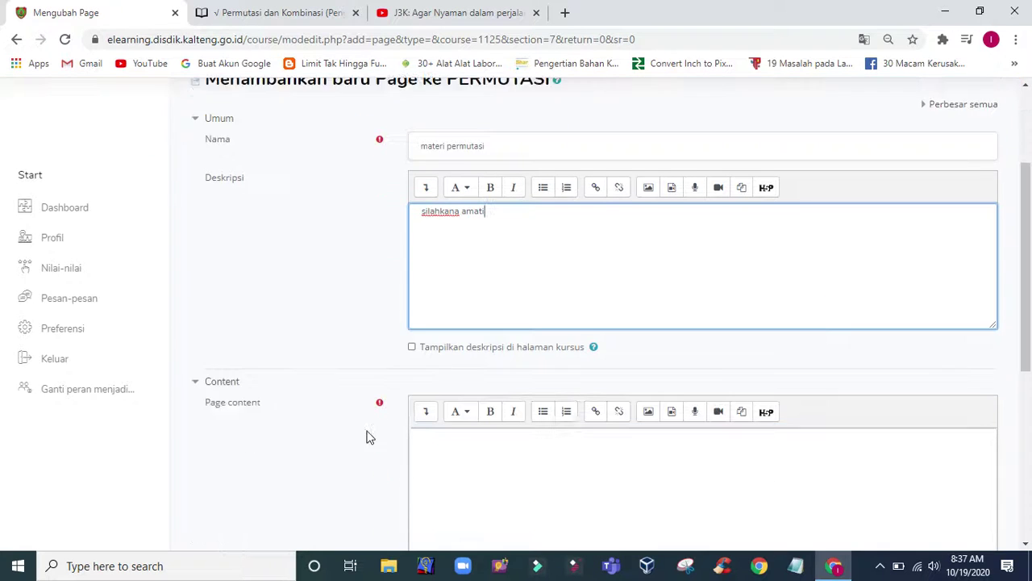
{"action": "left_click", "coordinate": [411, 313]}
- Look through the rumuspintar.com article on permutations and combinations, from its introduction to the embedded Permutasi Spesial video
{"action": "scroll", "coordinate": [369, 342], "scroll_direction": "down", "scroll_amount": 2}
{"action": "left_click", "coordinate": [448, 307]}
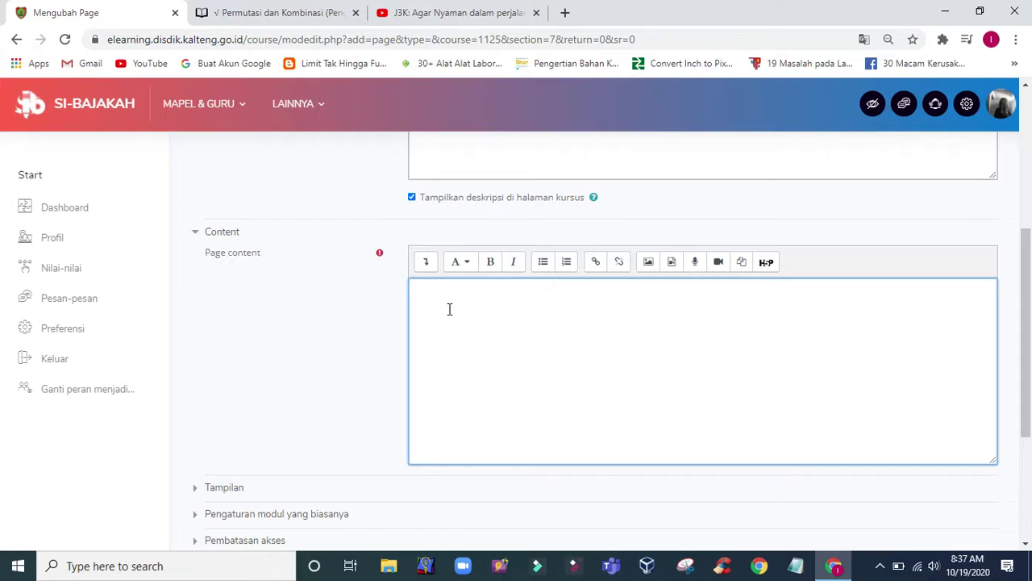
{"action": "left_click", "coordinate": [248, 18]}
{"action": "scroll", "coordinate": [633, 314], "scroll_direction": "up", "scroll_amount": 15}
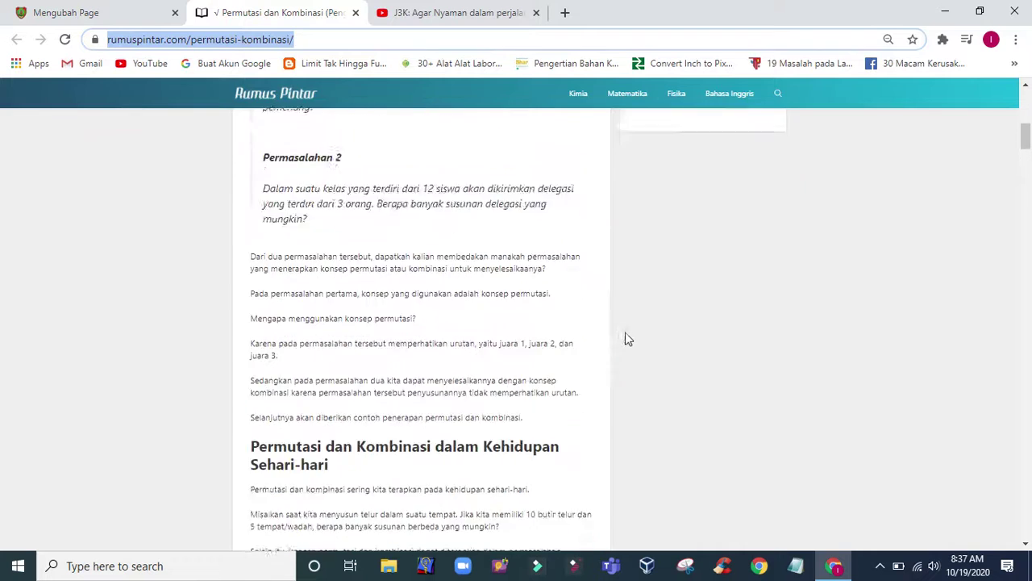
{"action": "scroll", "coordinate": [632, 347], "scroll_direction": "up", "scroll_amount": 2}
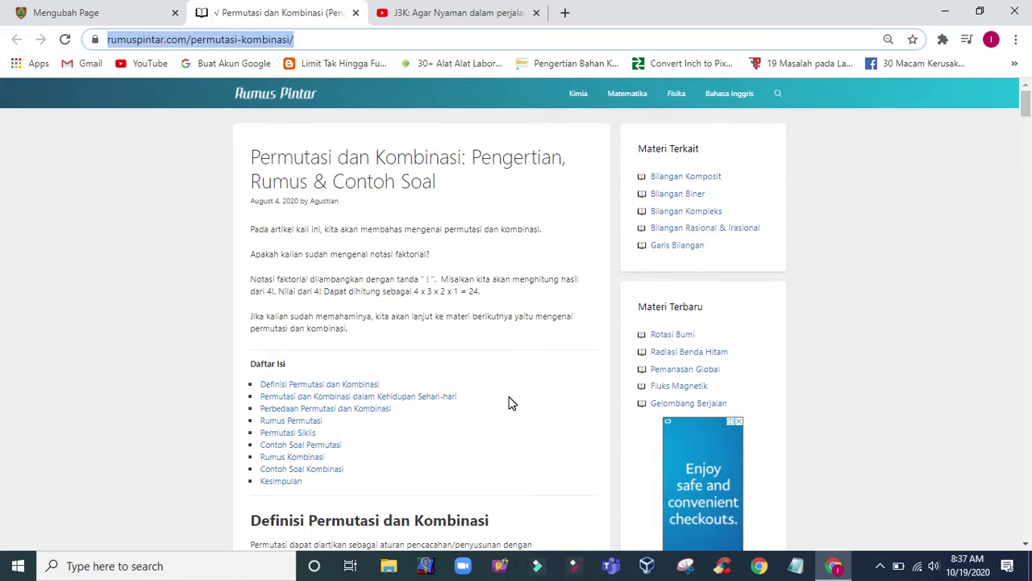
{"action": "scroll", "coordinate": [509, 403], "scroll_direction": "down", "scroll_amount": 15}
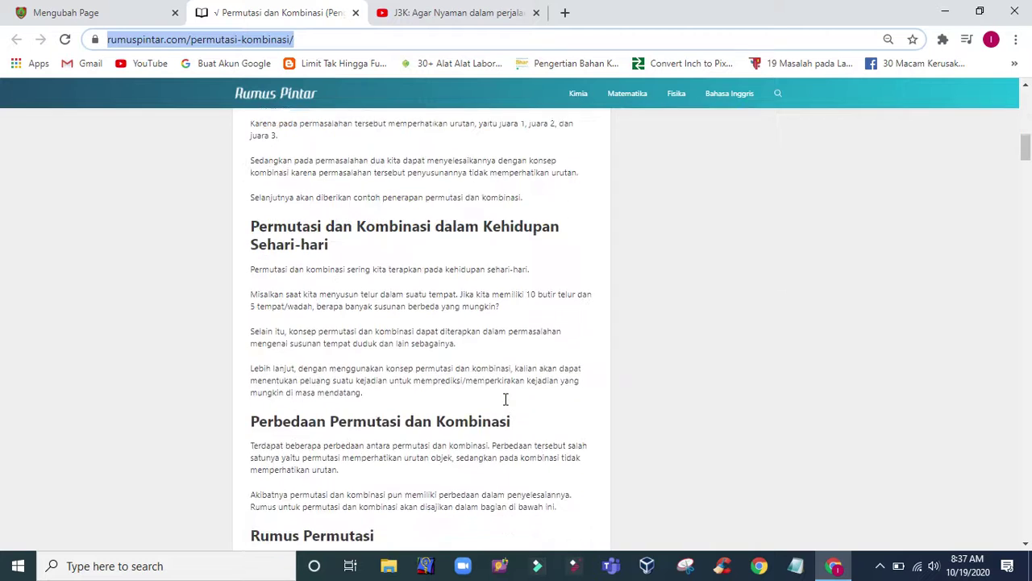
{"action": "scroll", "coordinate": [505, 400], "scroll_direction": "down", "scroll_amount": 13}
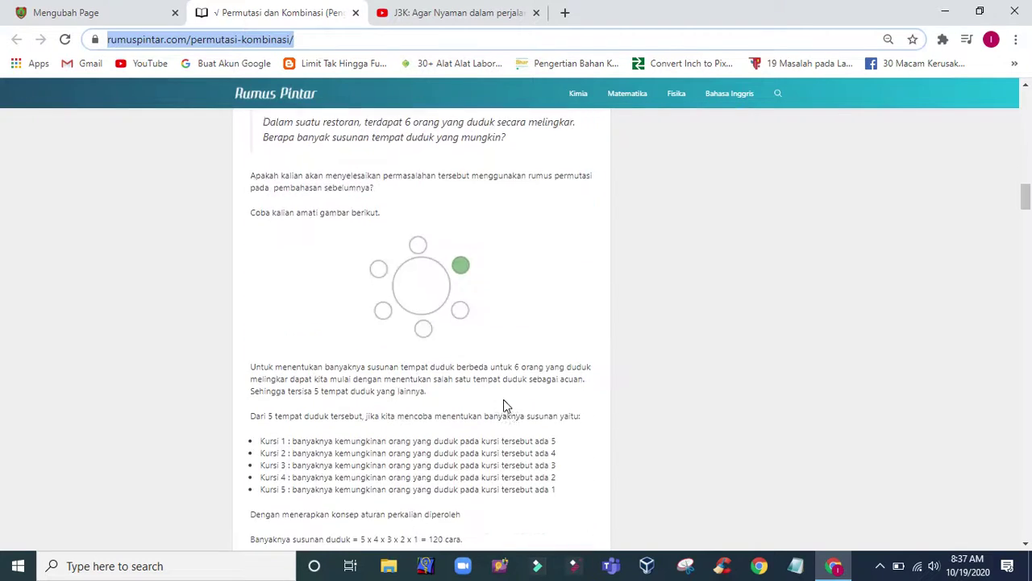
{"action": "scroll", "coordinate": [503, 400], "scroll_direction": "down", "scroll_amount": 2}
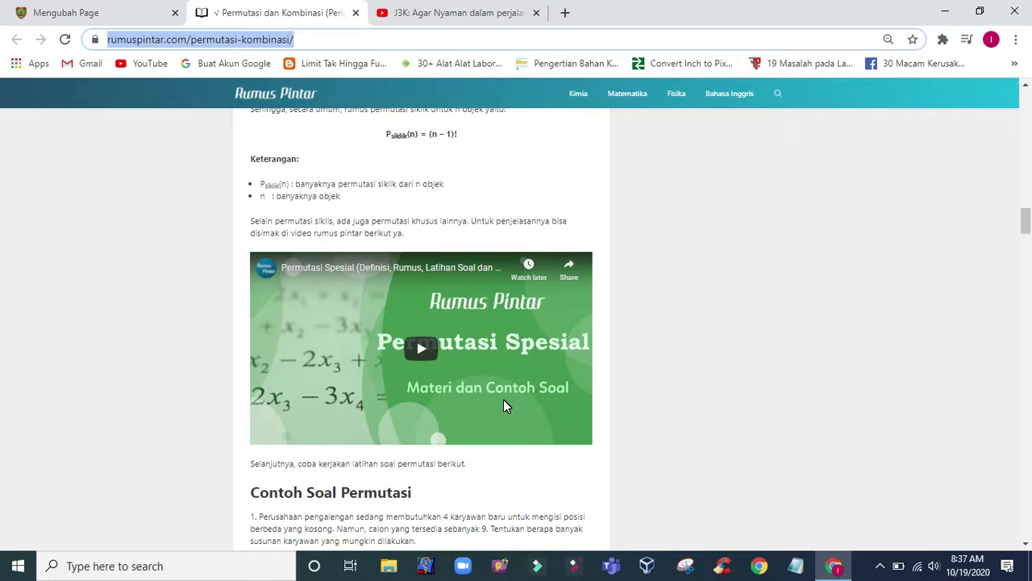
- Return to the SI-BAJAKAH page form and begin the page content with the line "amailah video"
{"action": "left_click", "coordinate": [110, 18]}
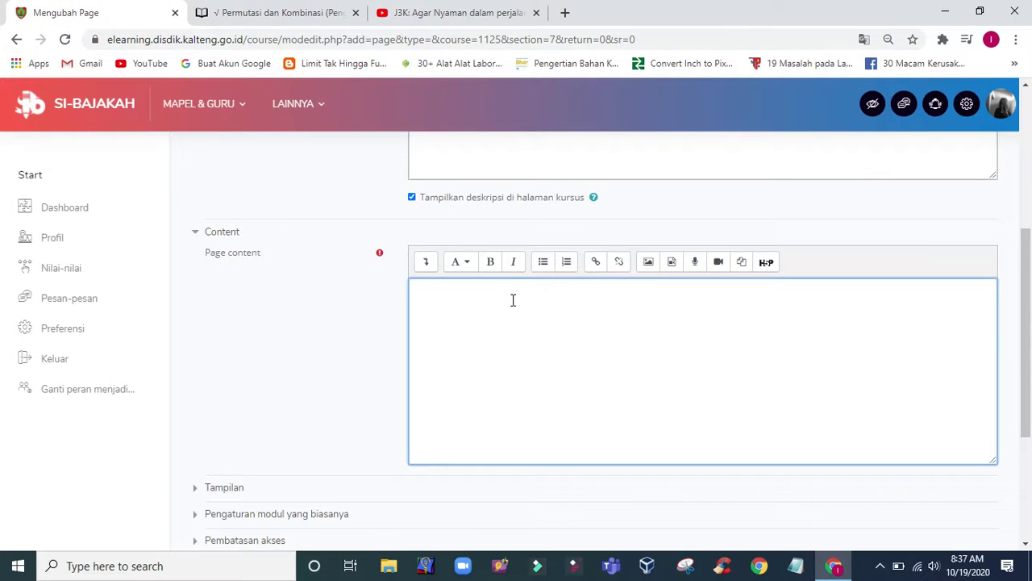
{"action": "type", "text": "amailah video"}
{"action": "key", "text": "Return"}
{"action": "key", "text": "Return"}
- Copy the web address of the YouTube video "J3K: Agar Nyaman dalam perjalanan pake Gojek" and return to the page form
{"action": "left_click", "coordinate": [446, 14]}
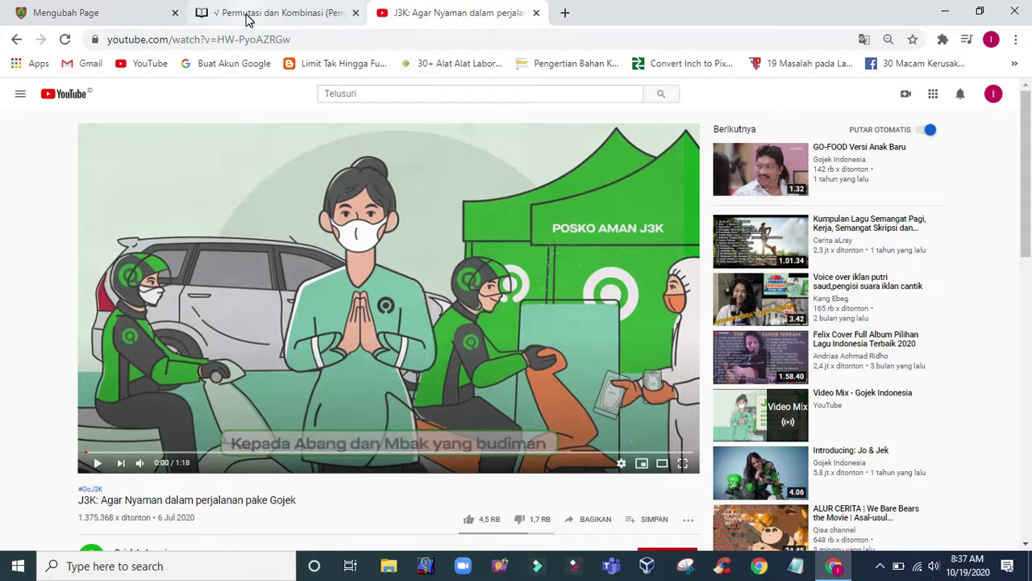
{"action": "left_click", "coordinate": [295, 45]}
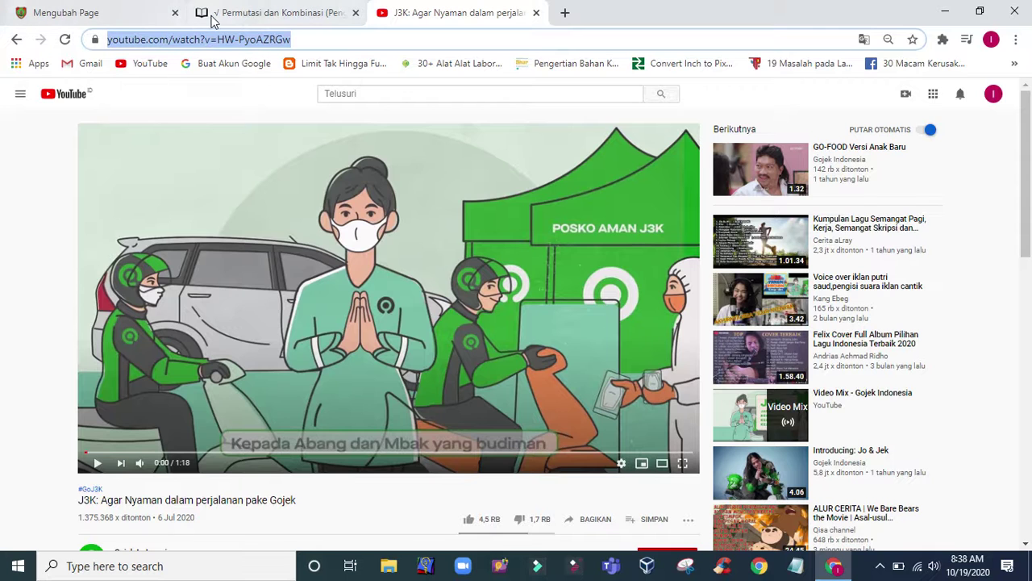
{"action": "left_click", "coordinate": [127, 24]}
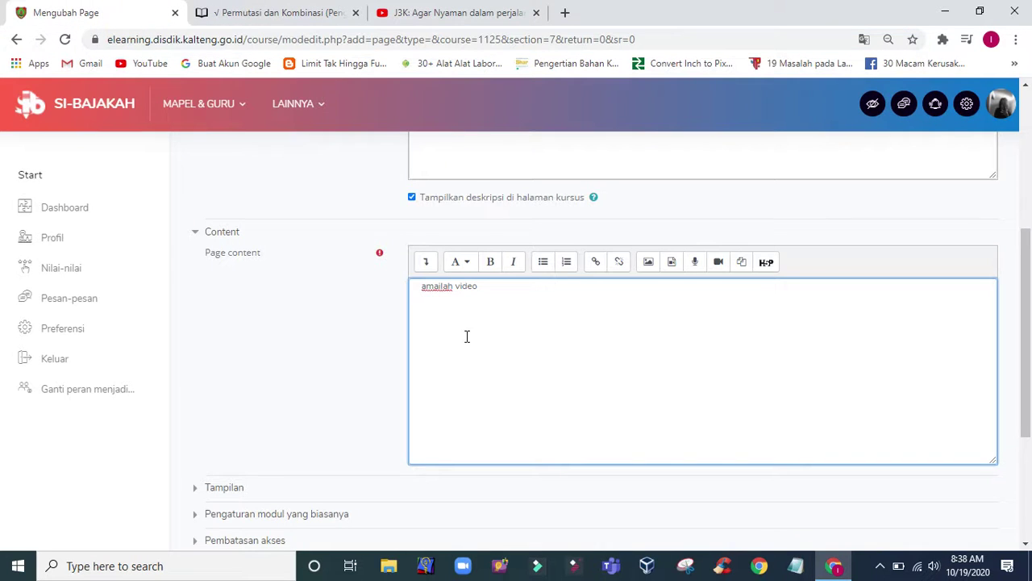
{"action": "left_click", "coordinate": [436, 304]}
{"action": "left_click", "coordinate": [598, 264]}
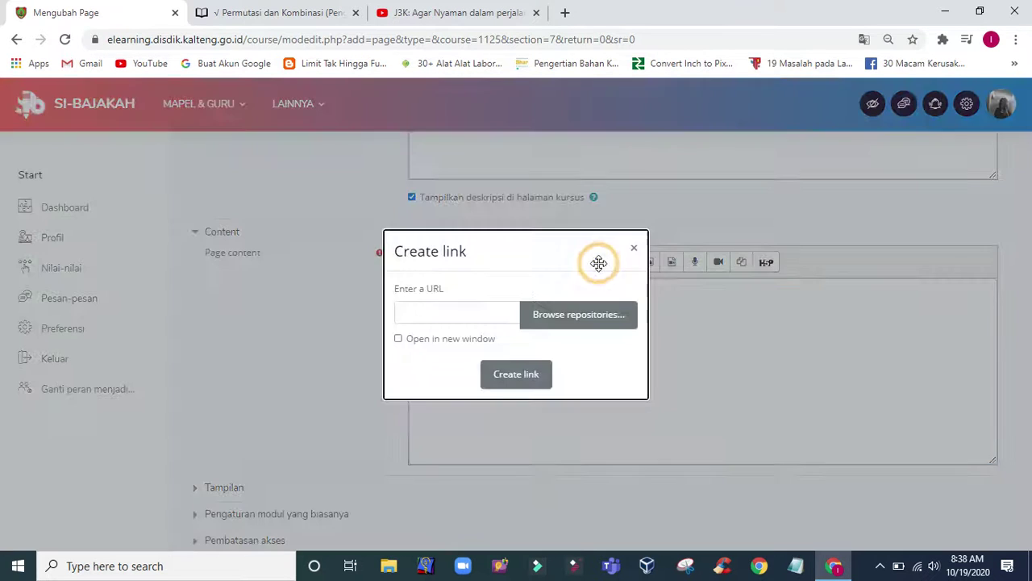
{"action": "left_click", "coordinate": [474, 307]}
{"action": "left_click", "coordinate": [474, 306]}
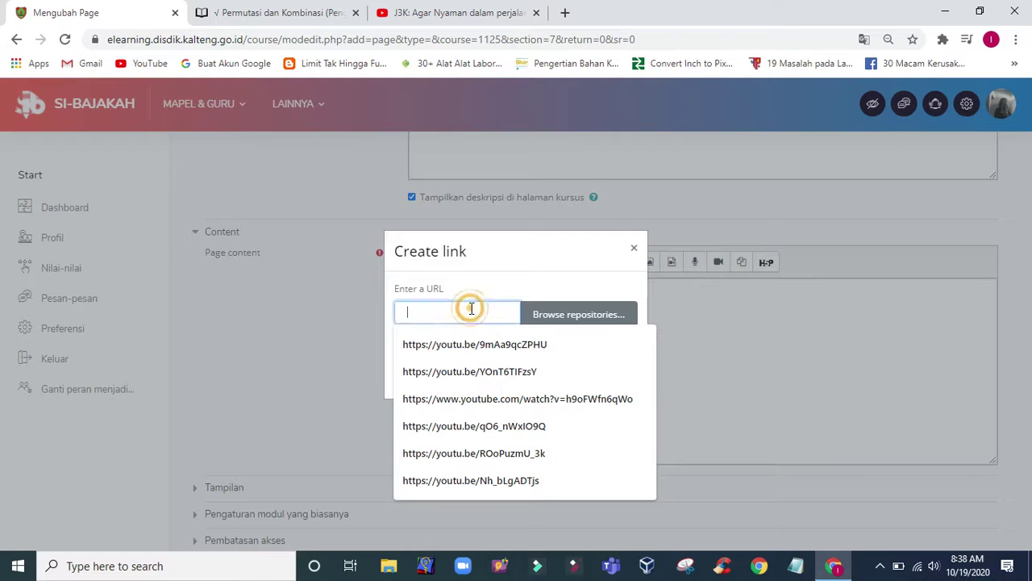
{"action": "type", "text": "https://www.youtube.com/watch?v=HW-PjoAZRGw"}
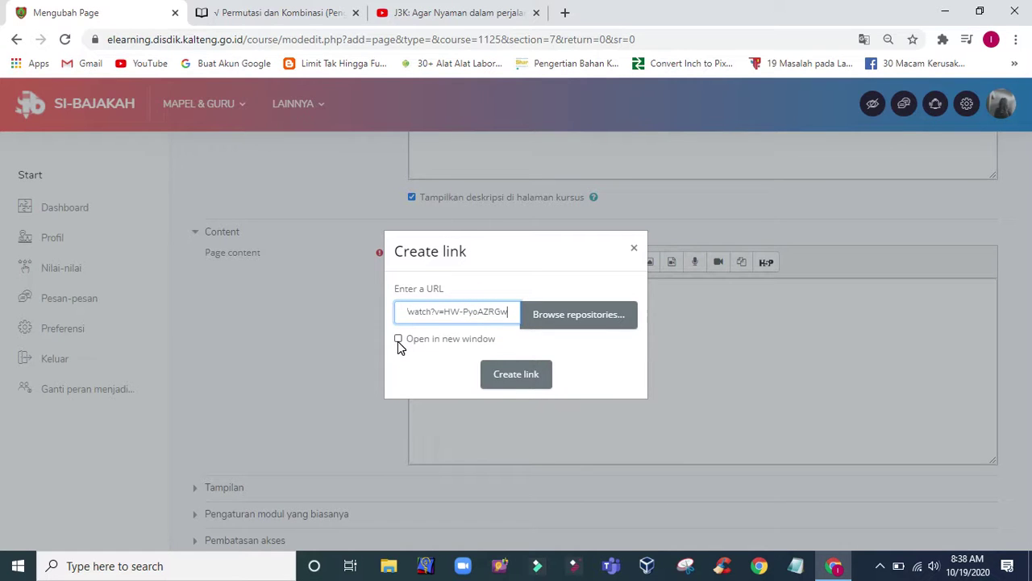
{"action": "left_click", "coordinate": [516, 376]}
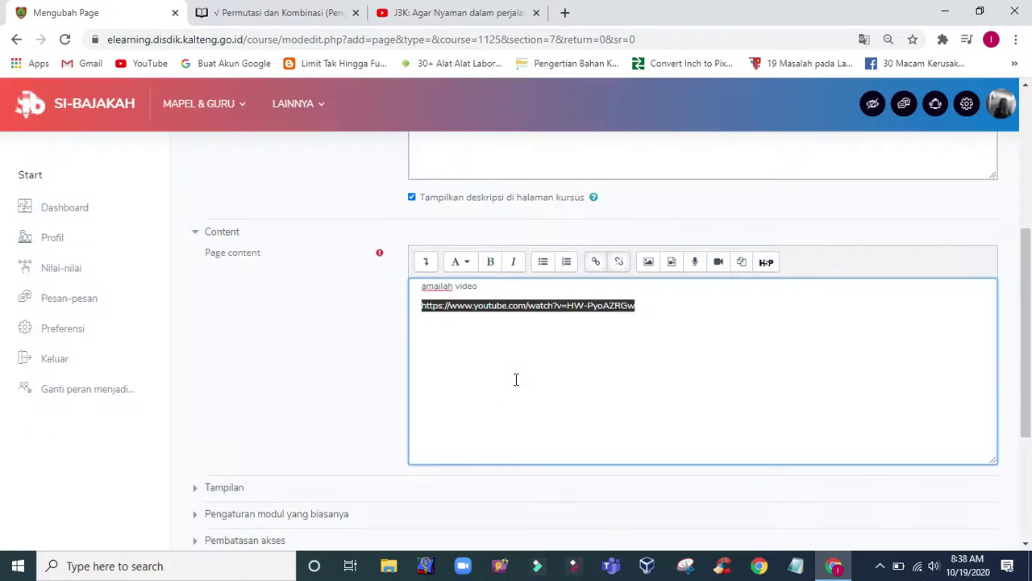
- Add the line "amatila video lanjutan" below the video link, leaving a blank line between them
{"action": "left_click", "coordinate": [678, 311]}
{"action": "key", "text": "Return"}
{"action": "key", "text": "Return"}
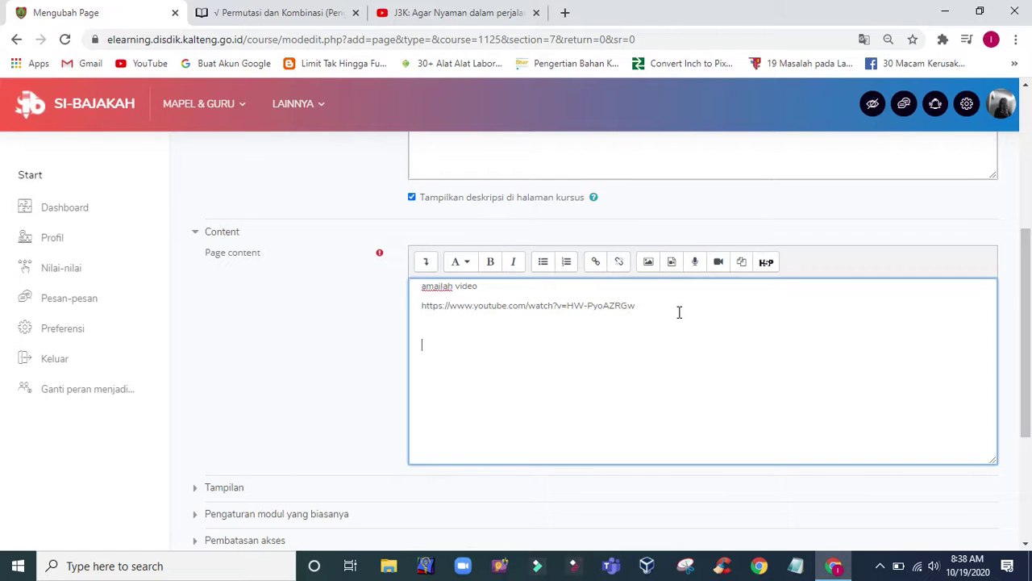
{"action": "type", "text": "amatila video lanjutan"}
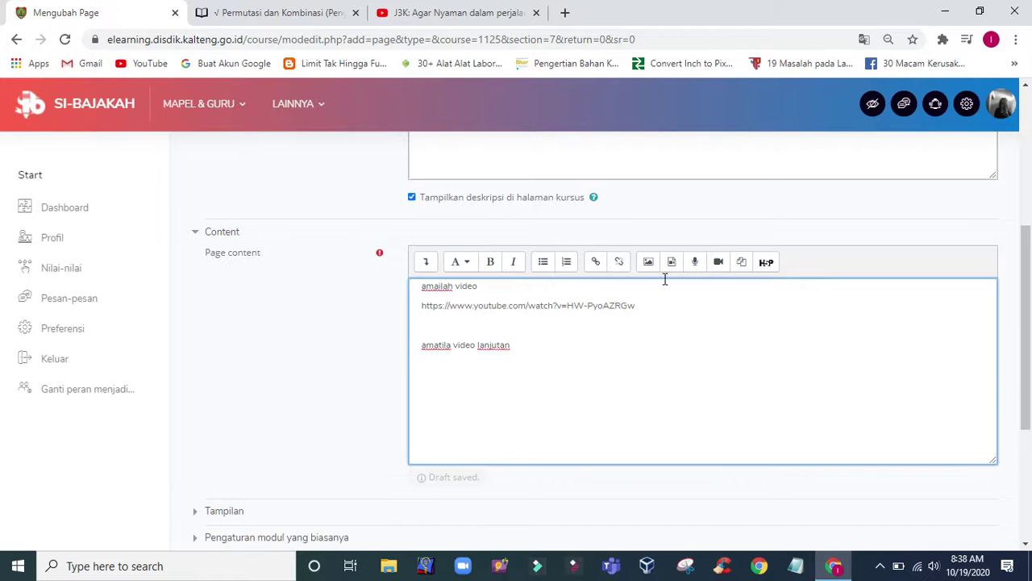
- Upload KOMBINASI.mp4 from the Downloads folder as a video to insert in the page content
{"action": "scroll", "coordinate": [312, 304], "scroll_direction": "down", "scroll_amount": 1}
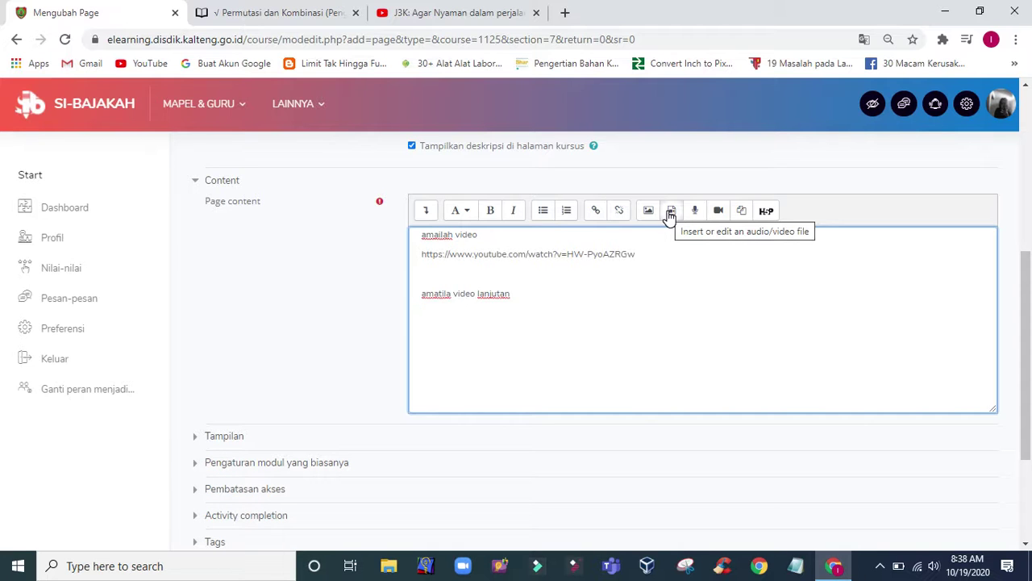
{"action": "left_click", "coordinate": [670, 213]}
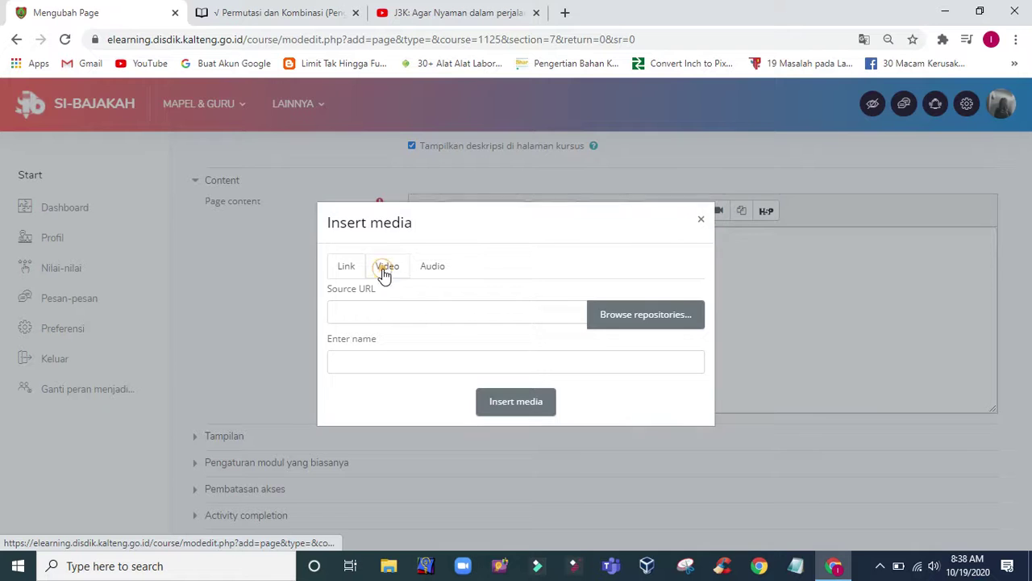
{"action": "left_click", "coordinate": [385, 267]}
{"action": "left_click", "coordinate": [607, 317]}
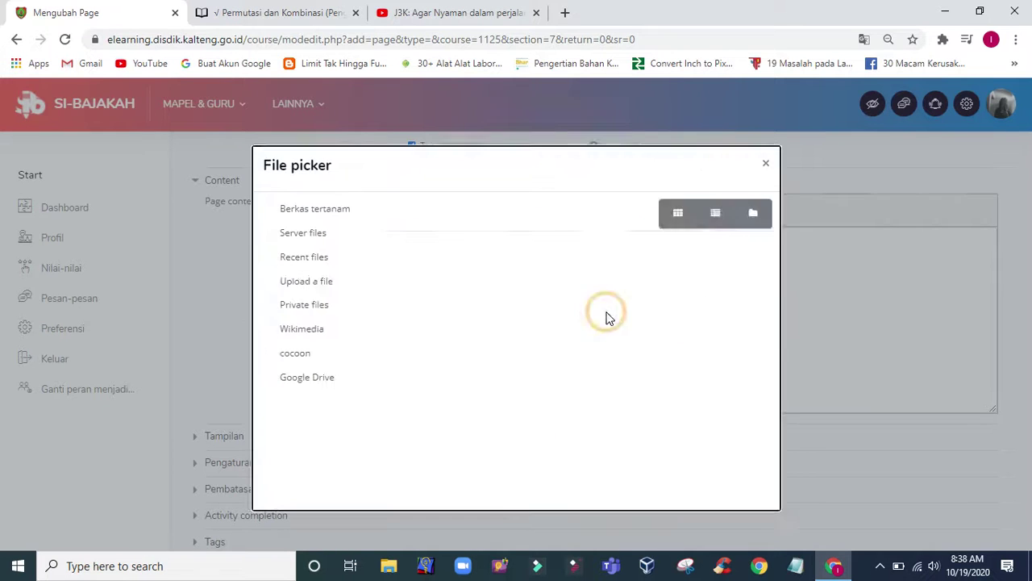
{"action": "left_click", "coordinate": [434, 281]}
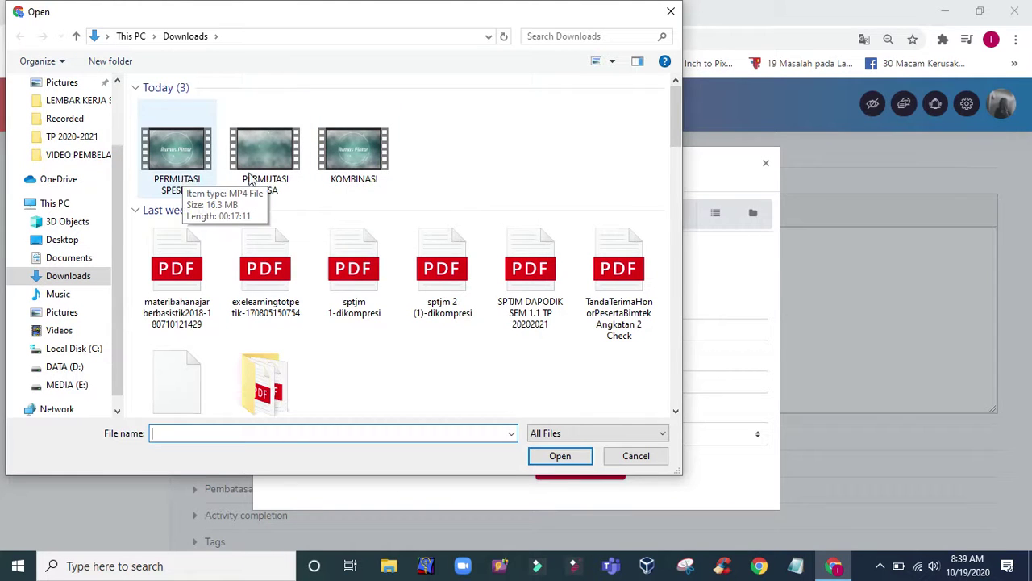
{"action": "left_click", "coordinate": [373, 178]}
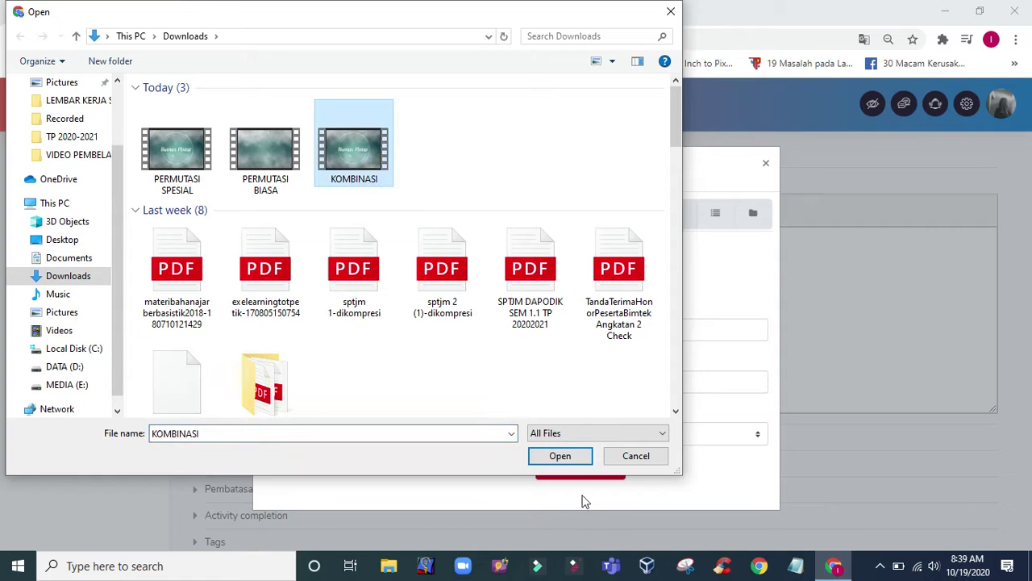
{"action": "left_click", "coordinate": [554, 454]}
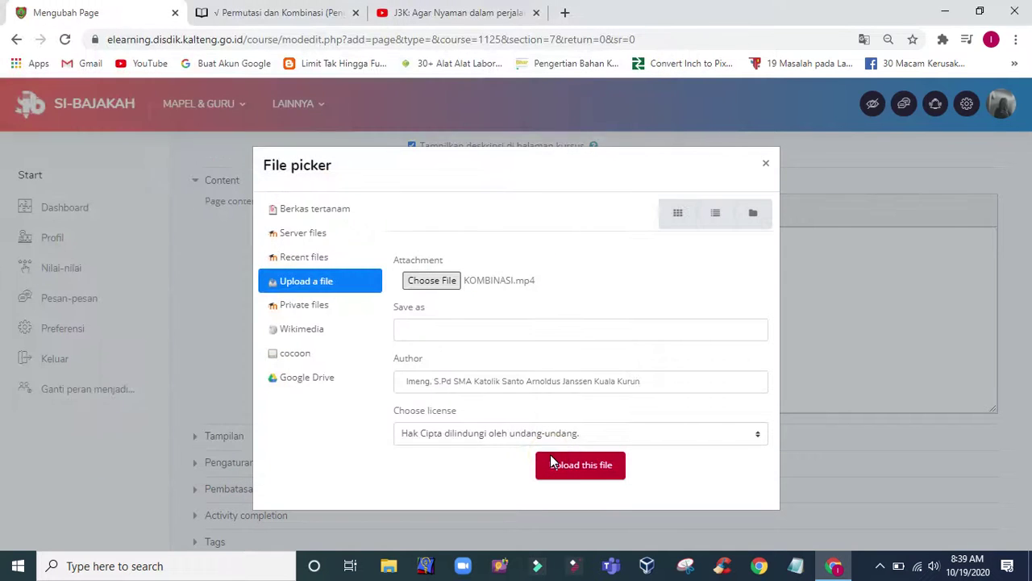
{"action": "left_click", "coordinate": [583, 471]}
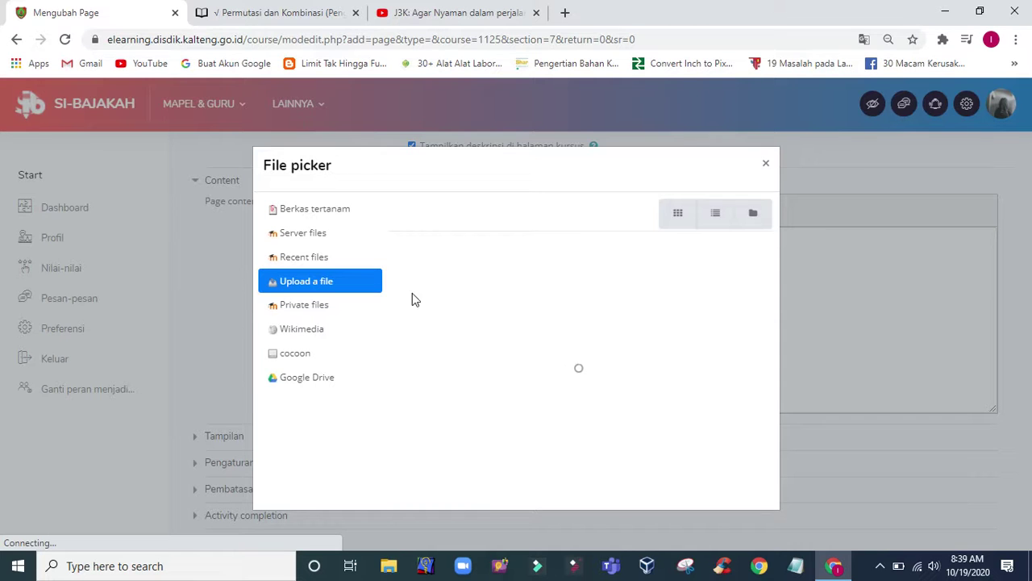
- Browse the rumuspintar.com article back to its beginning and check the progress of the video upload
{"action": "left_click", "coordinate": [288, 15]}
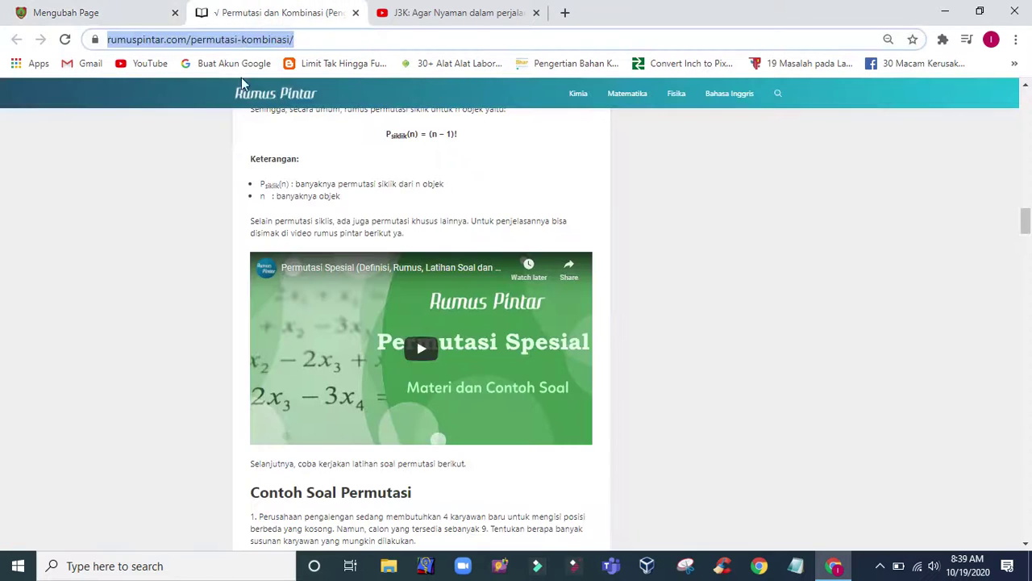
{"action": "left_click", "coordinate": [141, 202]}
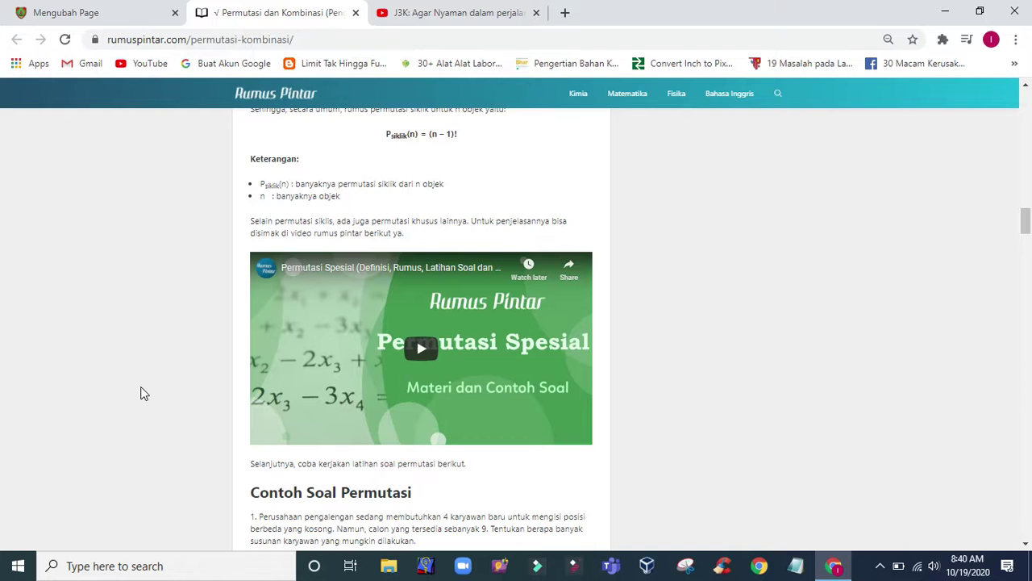
{"action": "scroll", "coordinate": [142, 393], "scroll_direction": "up", "scroll_amount": 9}
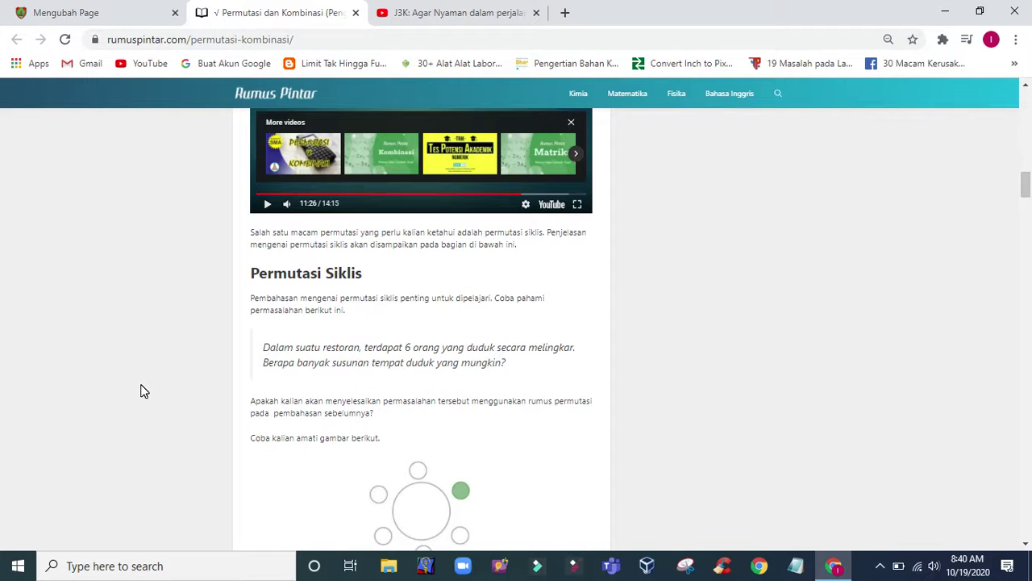
{"action": "scroll", "coordinate": [142, 391], "scroll_direction": "up", "scroll_amount": 15}
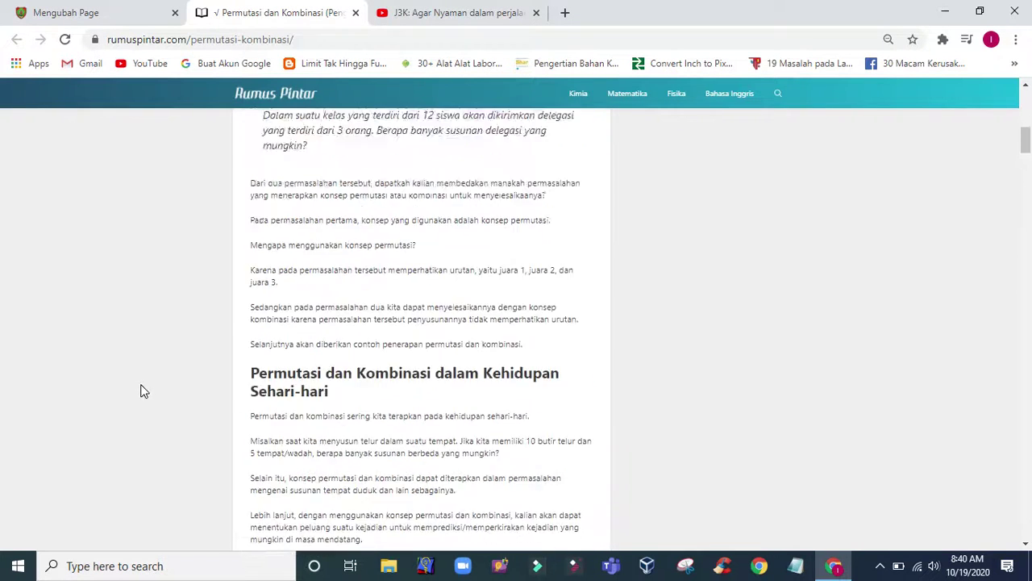
{"action": "scroll", "coordinate": [141, 391], "scroll_direction": "up", "scroll_amount": 5}
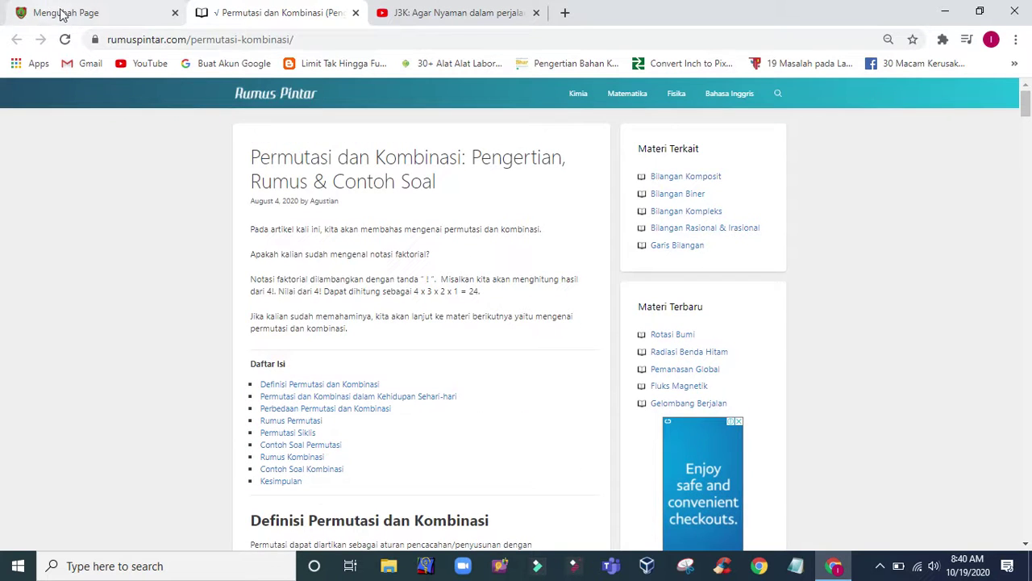
{"action": "left_click", "coordinate": [62, 13]}
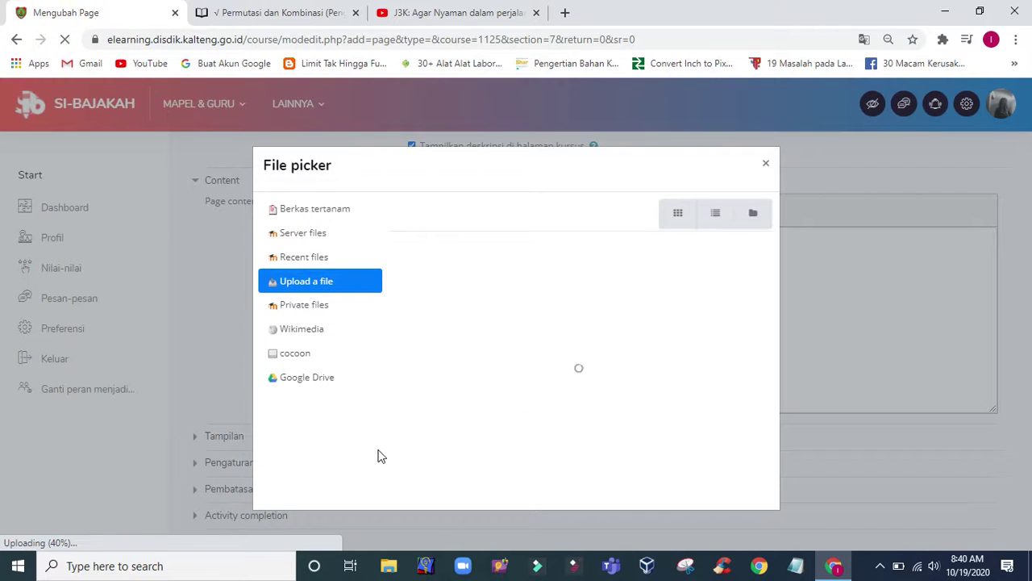
{"action": "left_click", "coordinate": [288, 19]}
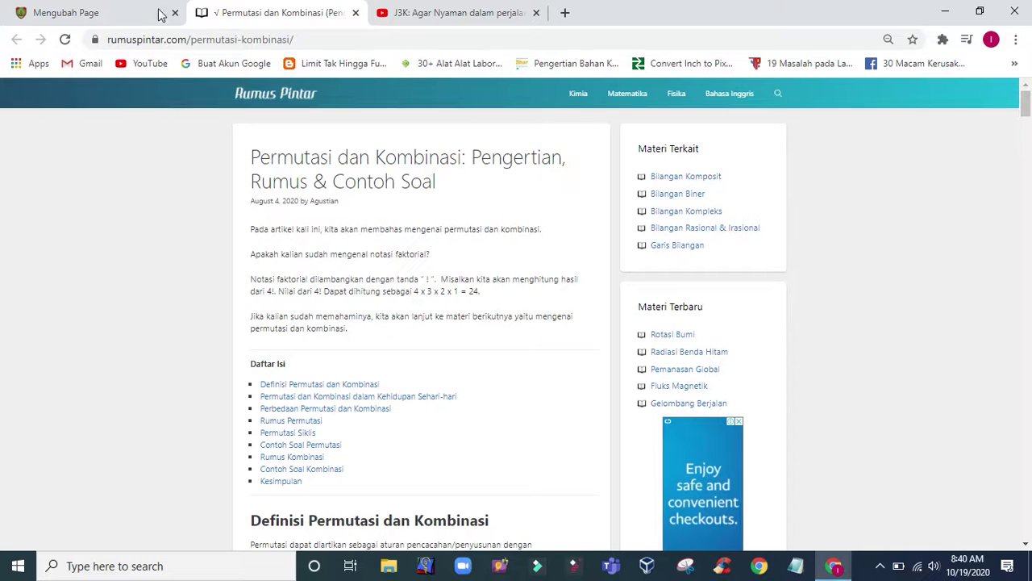
{"action": "left_click", "coordinate": [90, 18]}
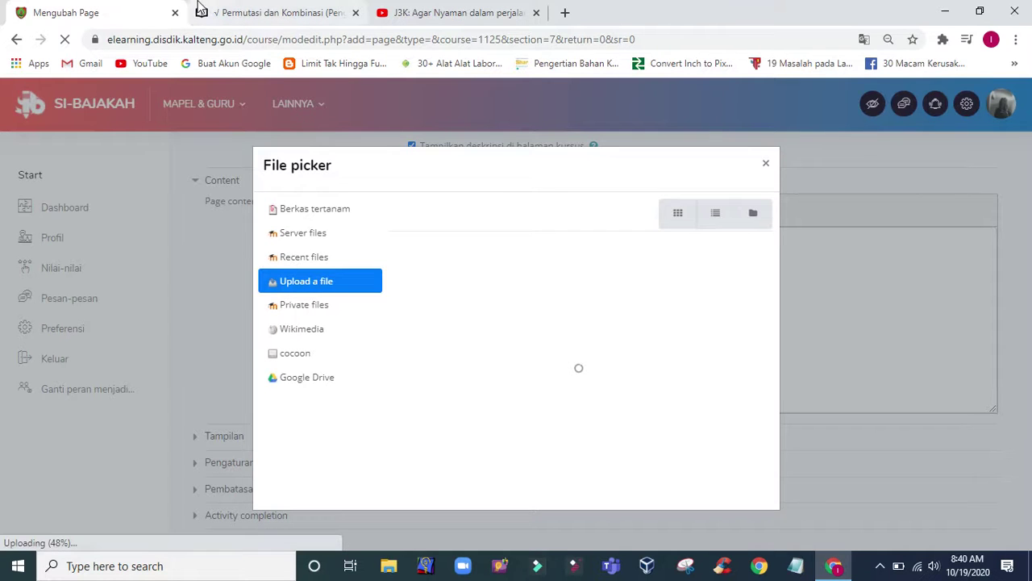
- Switch to the YouTube page and search for "materi peluang"
{"action": "left_click", "coordinate": [422, 20]}
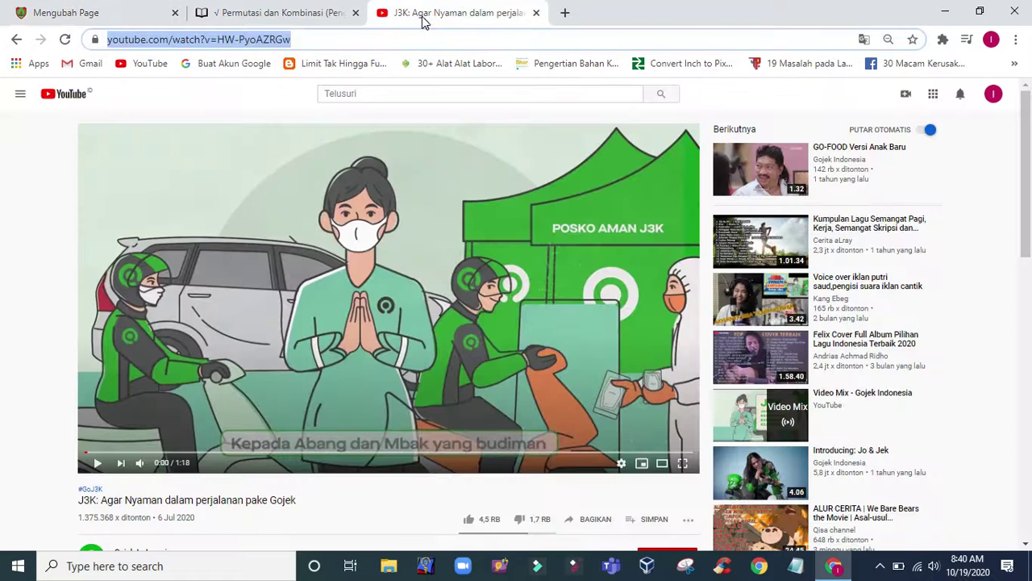
{"action": "scroll", "coordinate": [421, 371], "scroll_direction": "down", "scroll_amount": 3}
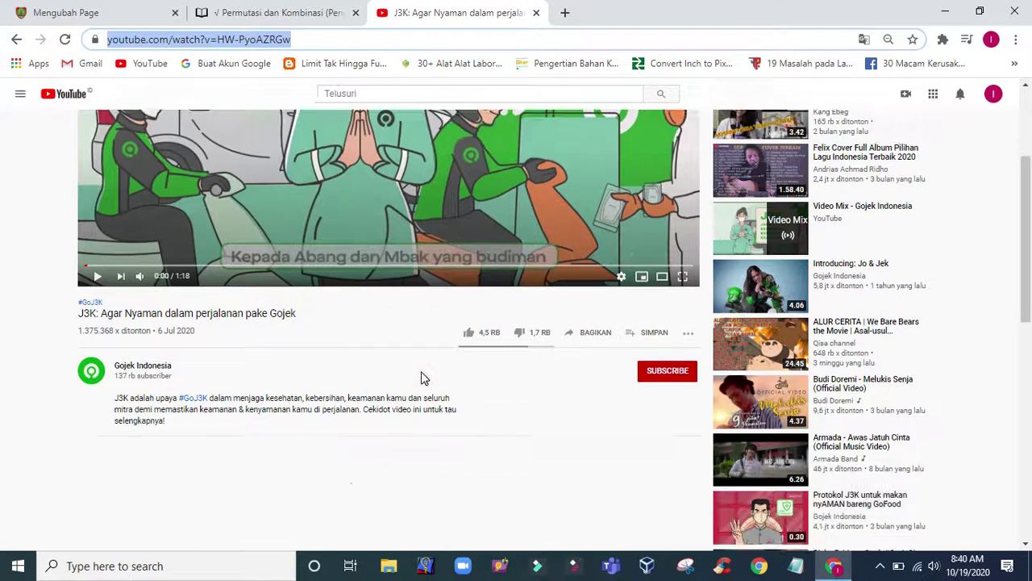
{"action": "scroll", "coordinate": [422, 376], "scroll_direction": "up", "scroll_amount": 3}
{"action": "left_click", "coordinate": [367, 94]}
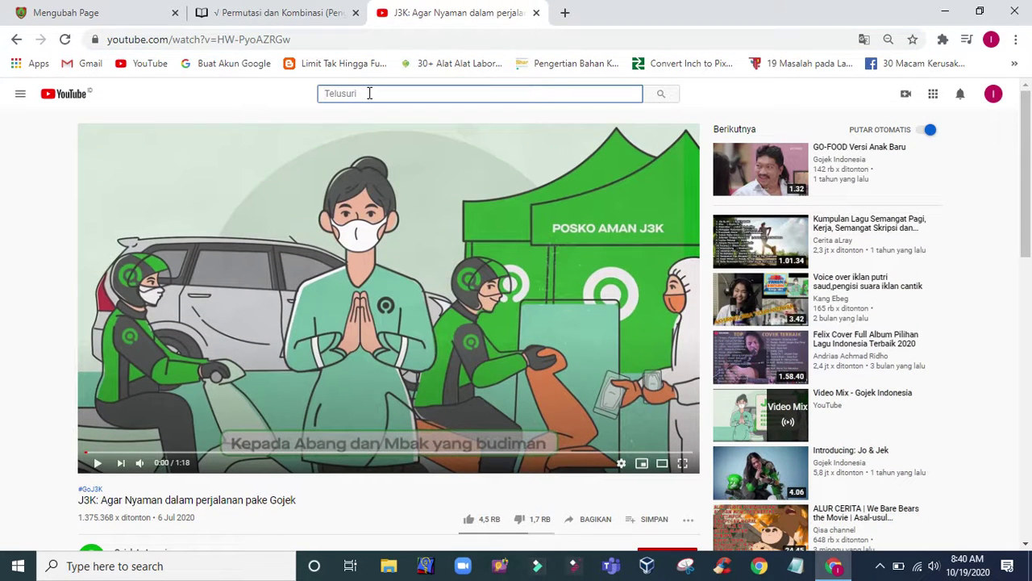
{"action": "type", "text": "materi p"}
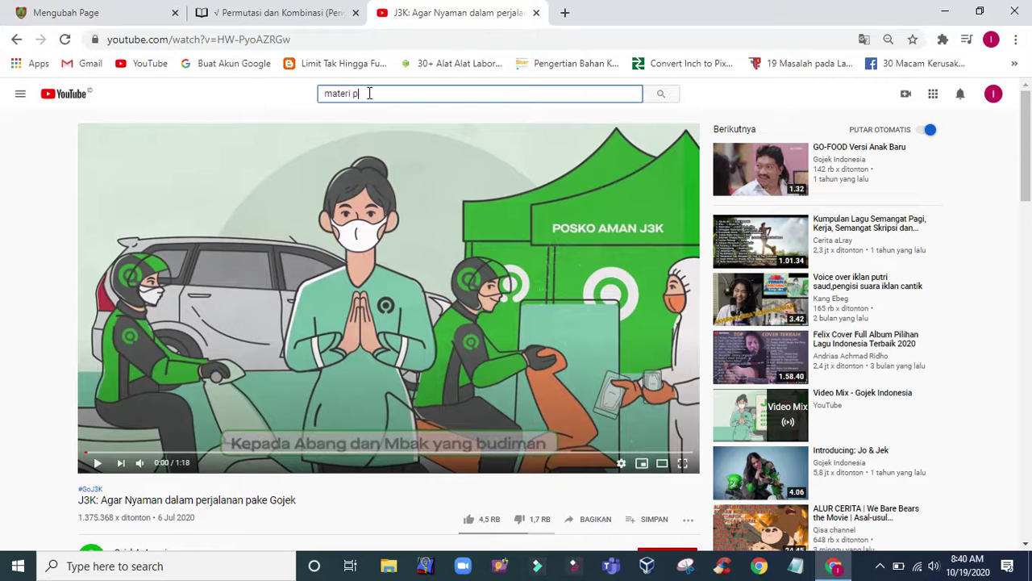
{"action": "type", "text": "eluang"}
{"action": "key", "text": "Return"}
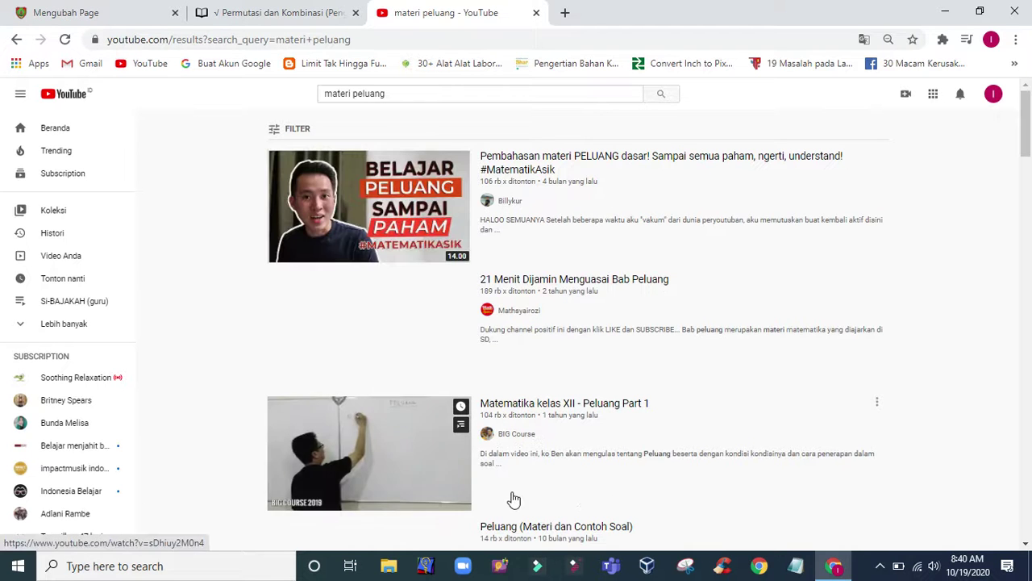
- Browse the results and open the video "Peluang, Peluang kejadian, frekuensi harapan, peluang komplemen"
{"action": "scroll", "coordinate": [394, 476], "scroll_direction": "down", "scroll_amount": 3}
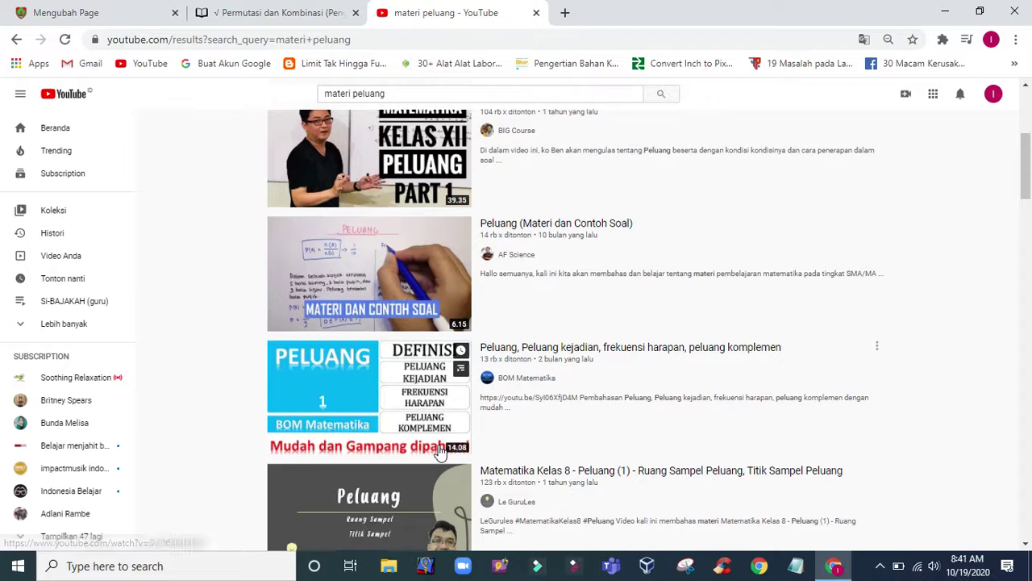
{"action": "scroll", "coordinate": [568, 498], "scroll_direction": "down", "scroll_amount": 2}
{"action": "scroll", "coordinate": [492, 526], "scroll_direction": "down", "scroll_amount": 2}
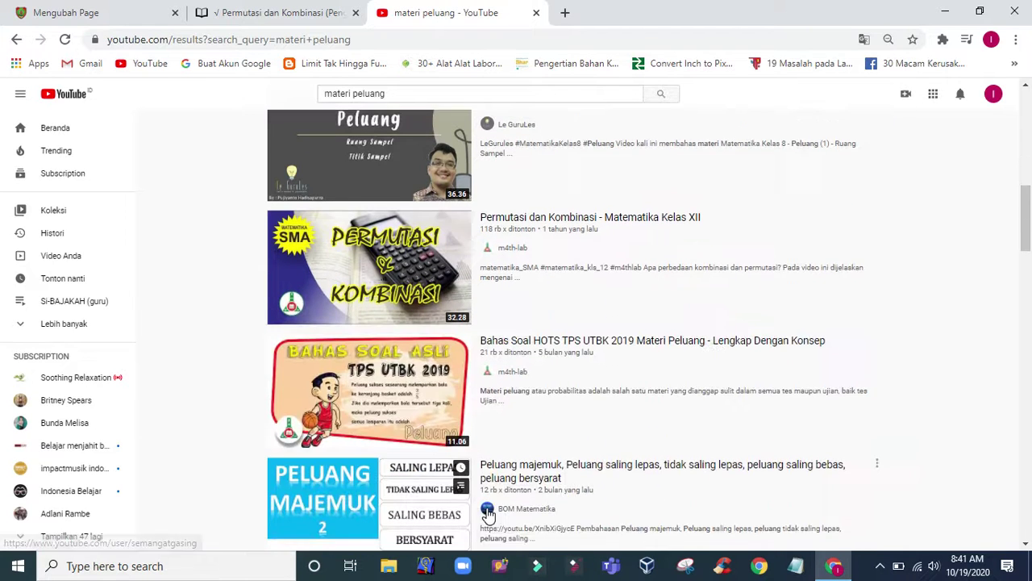
{"action": "scroll", "coordinate": [497, 508], "scroll_direction": "up", "scroll_amount": 2}
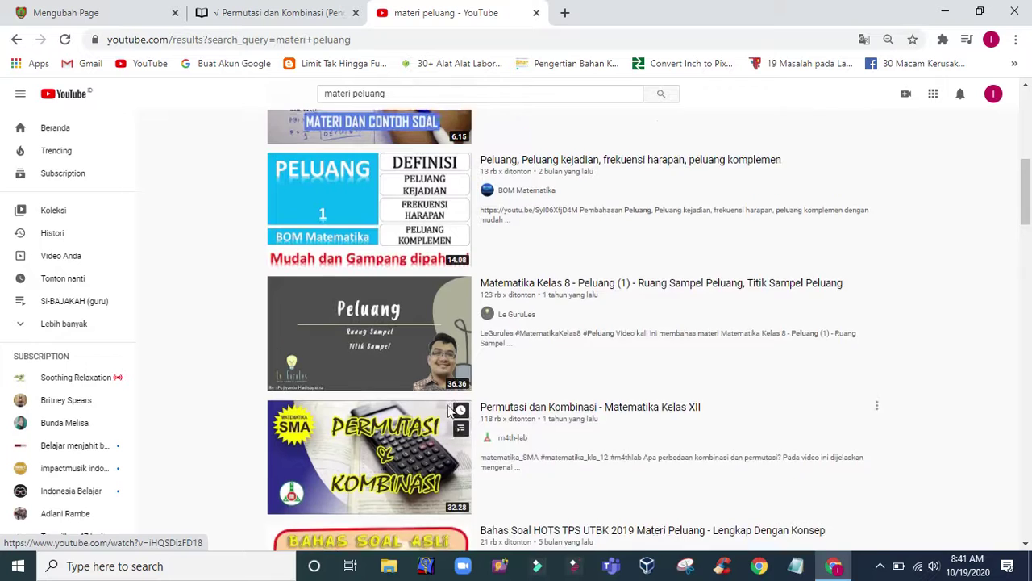
{"action": "left_click", "coordinate": [493, 199]}
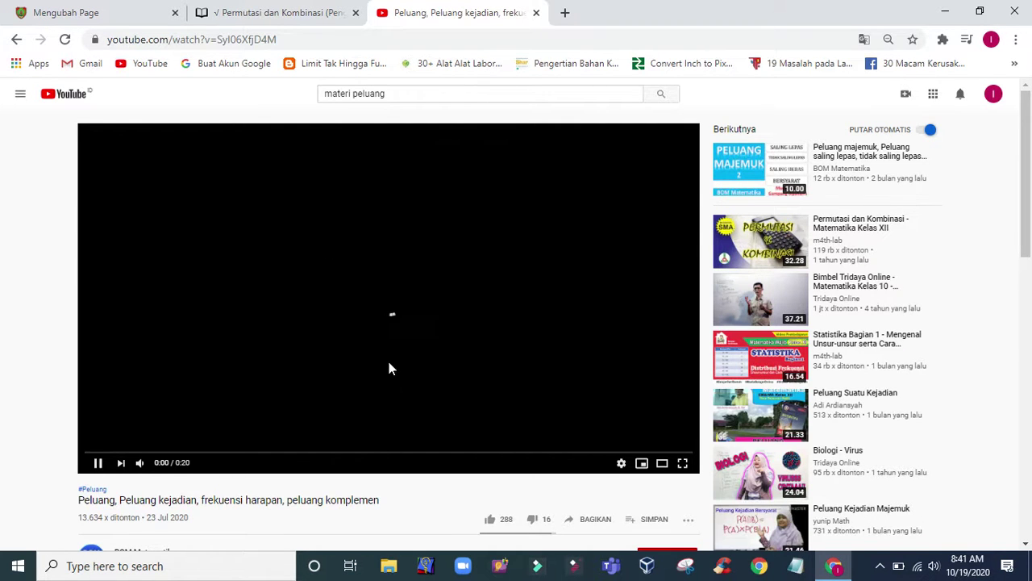
{"action": "left_click", "coordinate": [360, 322]}
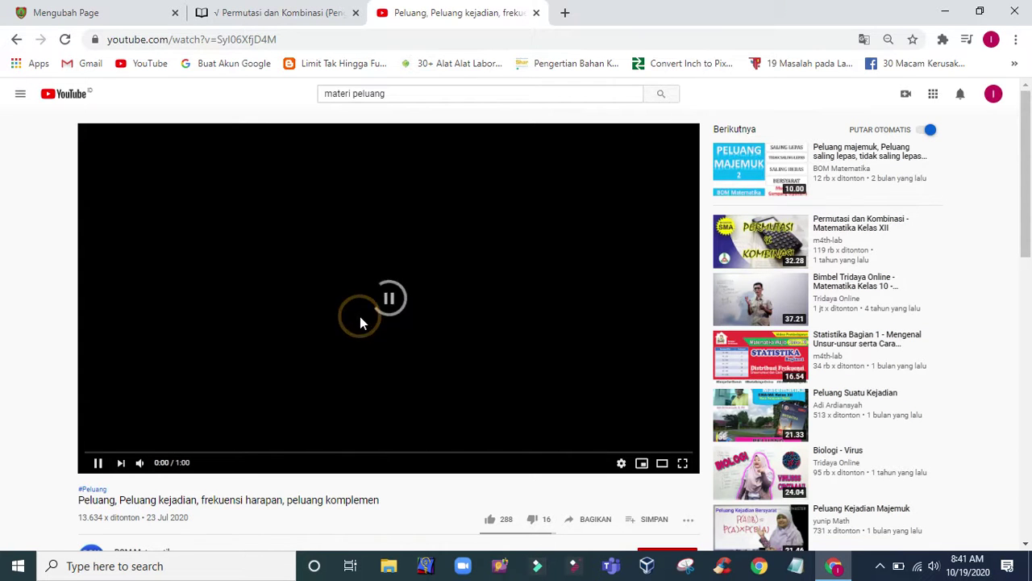
- Open the id.savefrom.net video downloader in a new browser tab, keeping the YouTube video open
{"action": "left_click", "coordinate": [565, 12]}
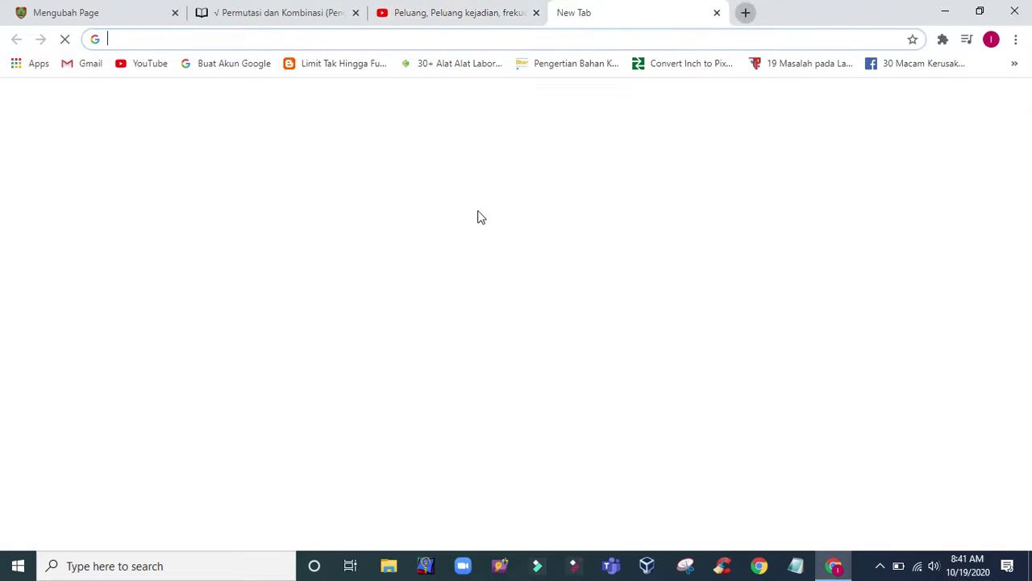
{"action": "type", "text": "save"}
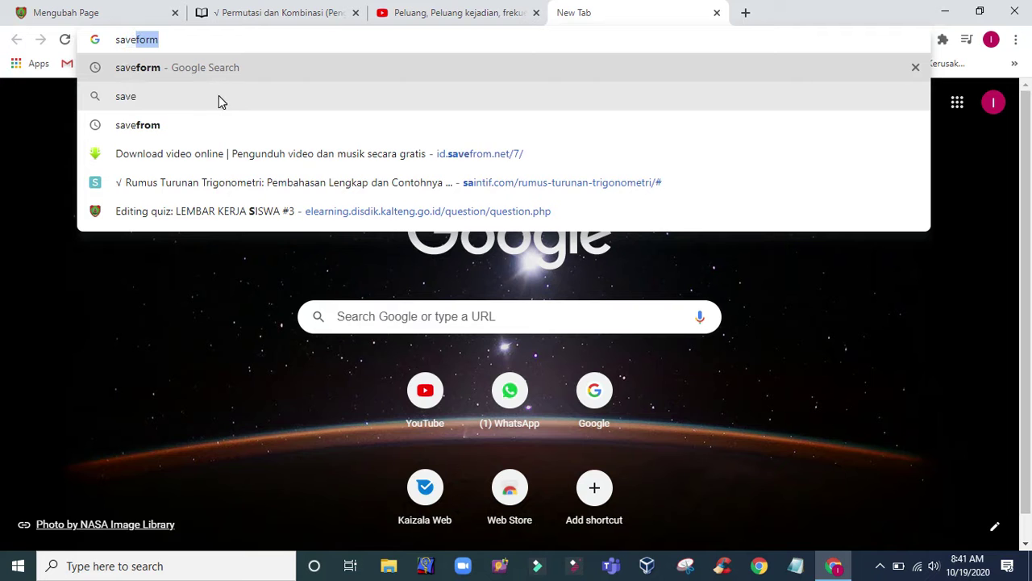
{"action": "left_click", "coordinate": [194, 267]}
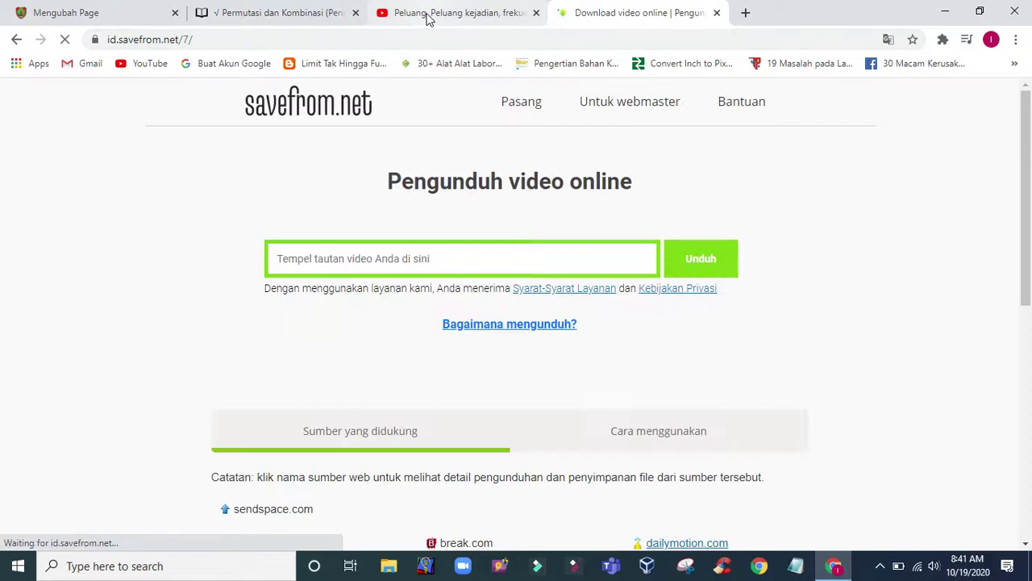
{"action": "left_click", "coordinate": [428, 18]}
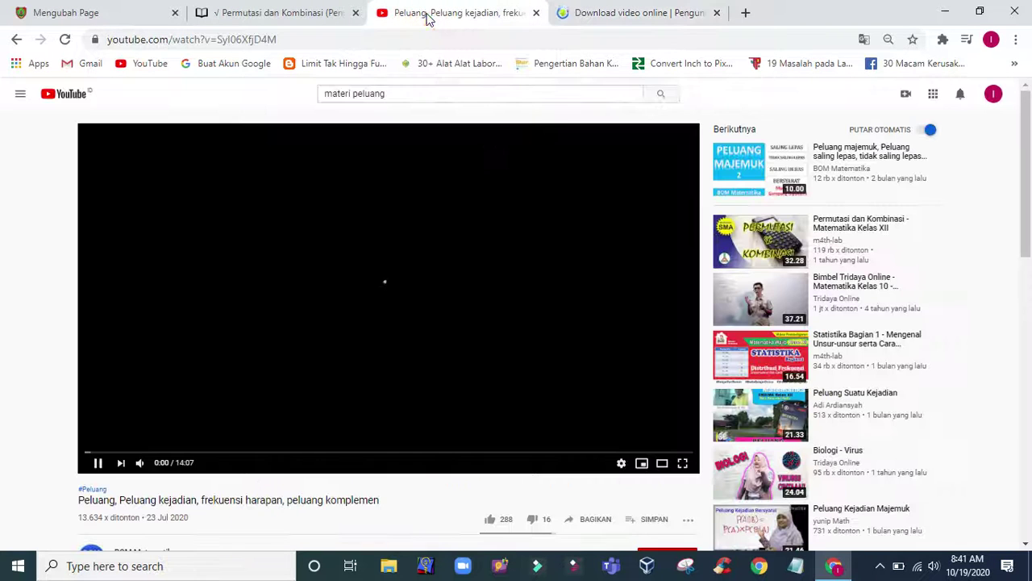
{"action": "left_click", "coordinate": [272, 40]}
{"action": "key", "text": "ctrl+c"}
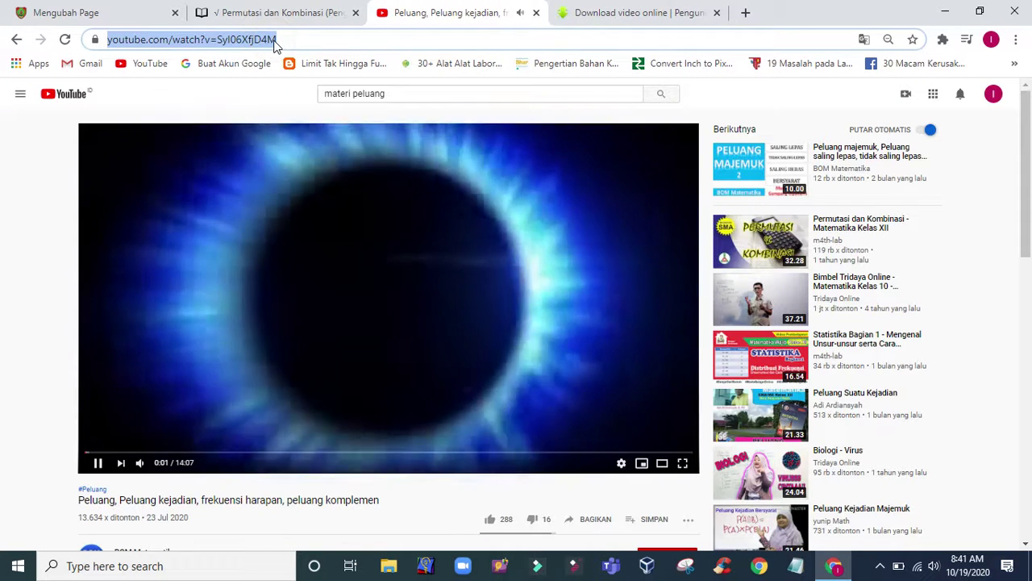
{"action": "left_click", "coordinate": [323, 249]}
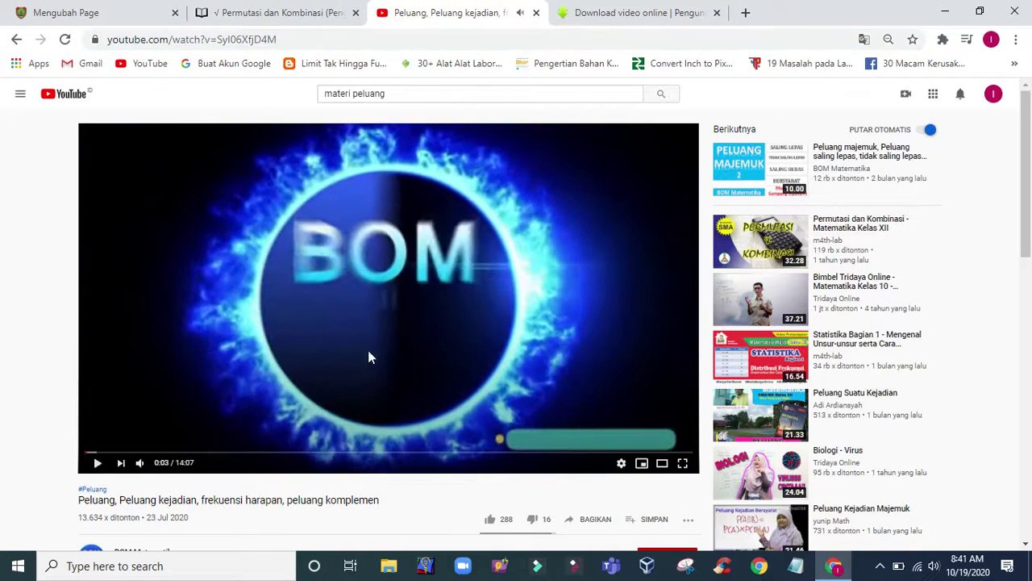
{"action": "left_click", "coordinate": [595, 13]}
{"action": "left_click", "coordinate": [358, 257]}
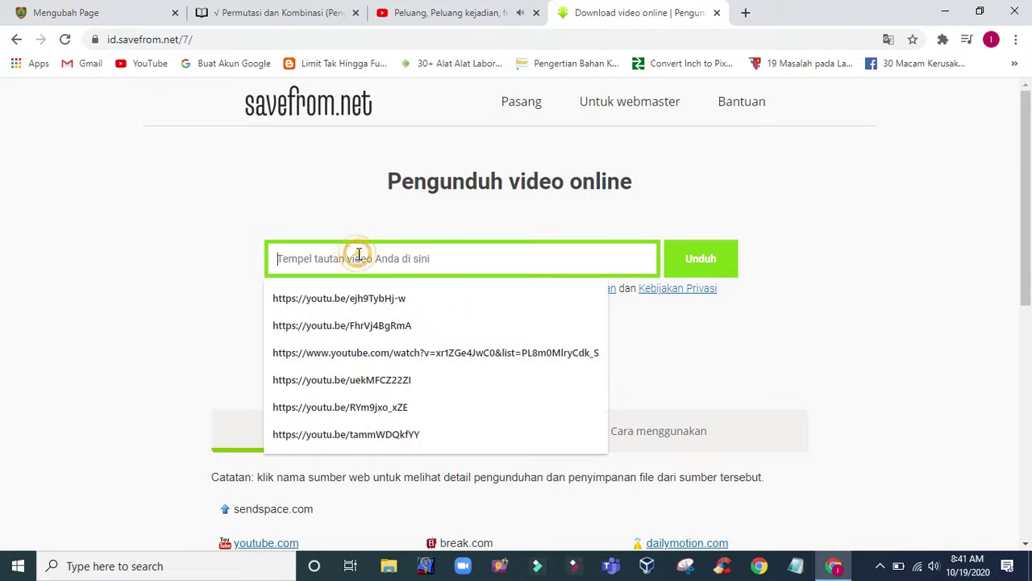
{"action": "key", "text": "ctrl+v"}
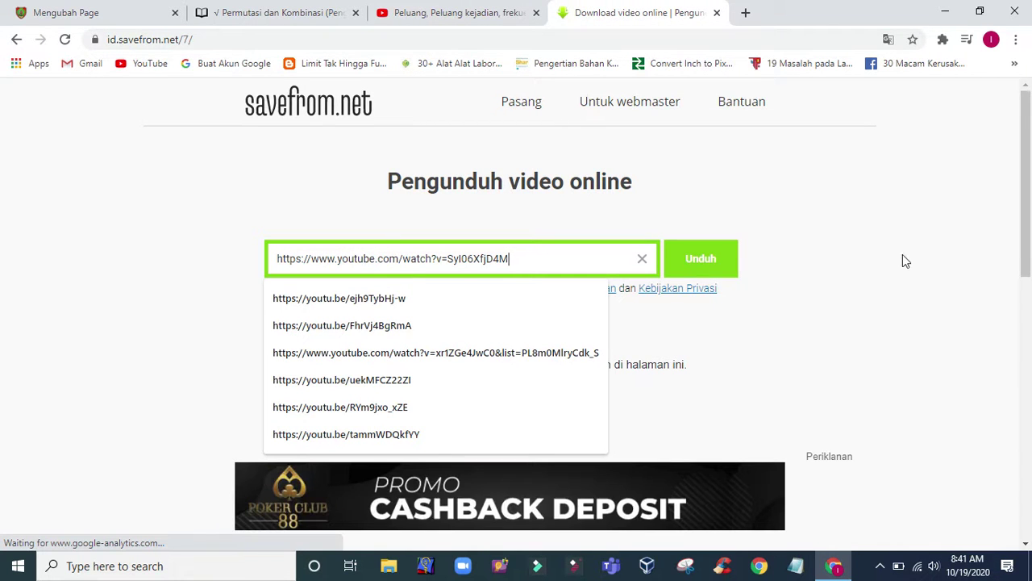
{"action": "left_click", "coordinate": [674, 260]}
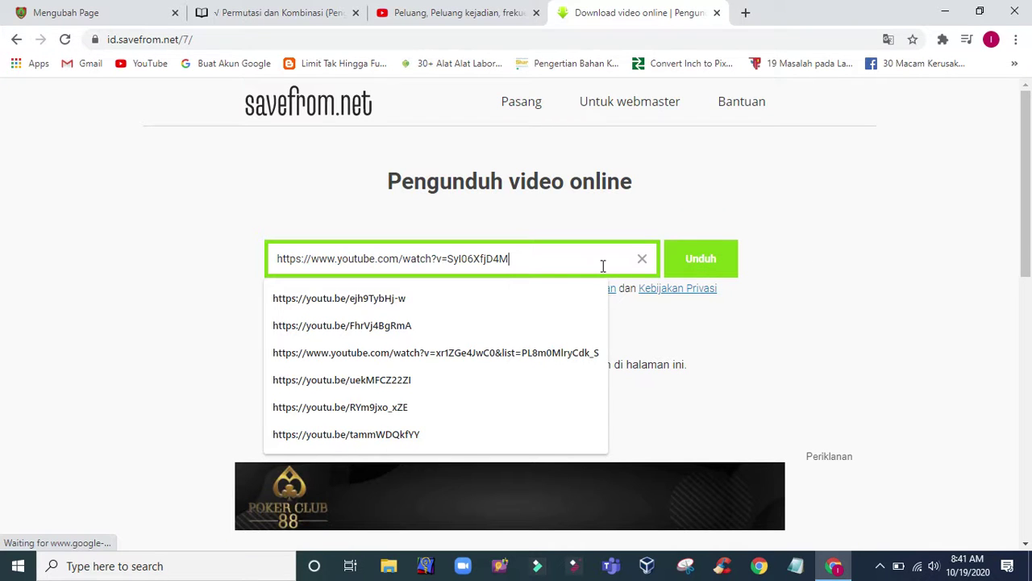
- Open an MP4 version of the Peluang video in a new tab, close the savefrom.net tab and download the video file
{"action": "scroll", "coordinate": [500, 399], "scroll_direction": "down", "scroll_amount": 2}
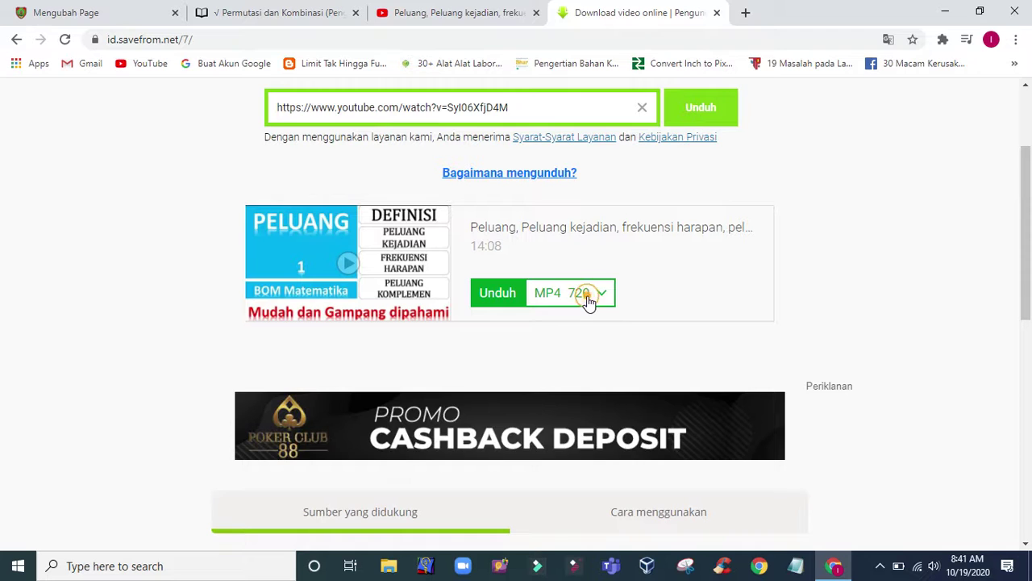
{"action": "left_click", "coordinate": [589, 301]}
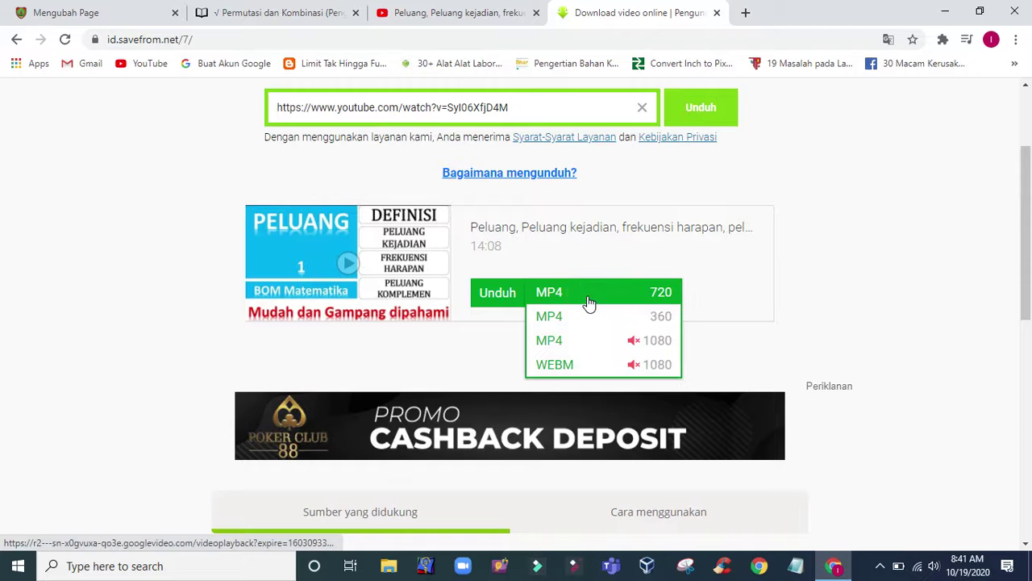
{"action": "right_click", "coordinate": [617, 328]}
{"action": "left_click", "coordinate": [632, 336]}
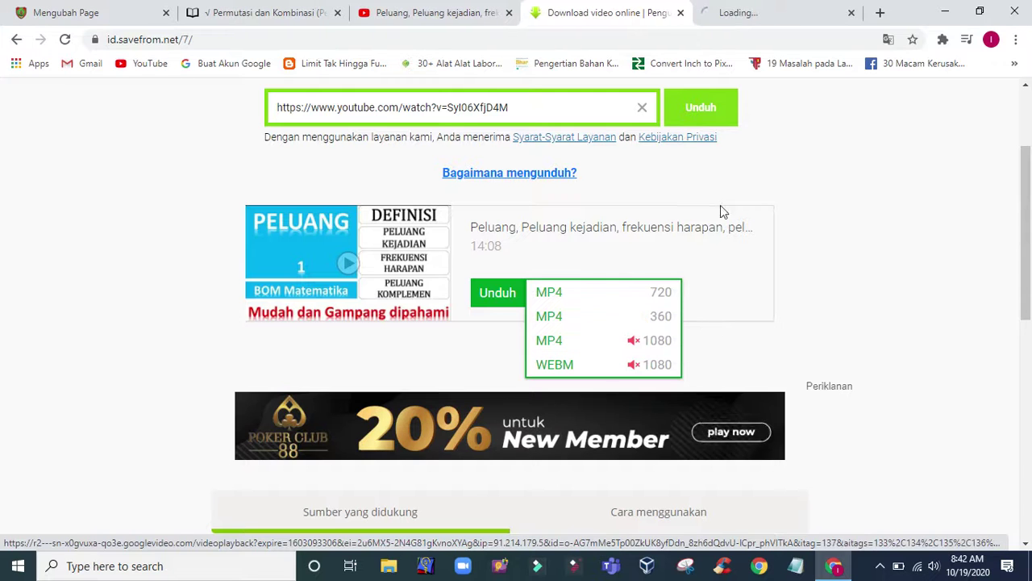
{"action": "left_click", "coordinate": [678, 13]}
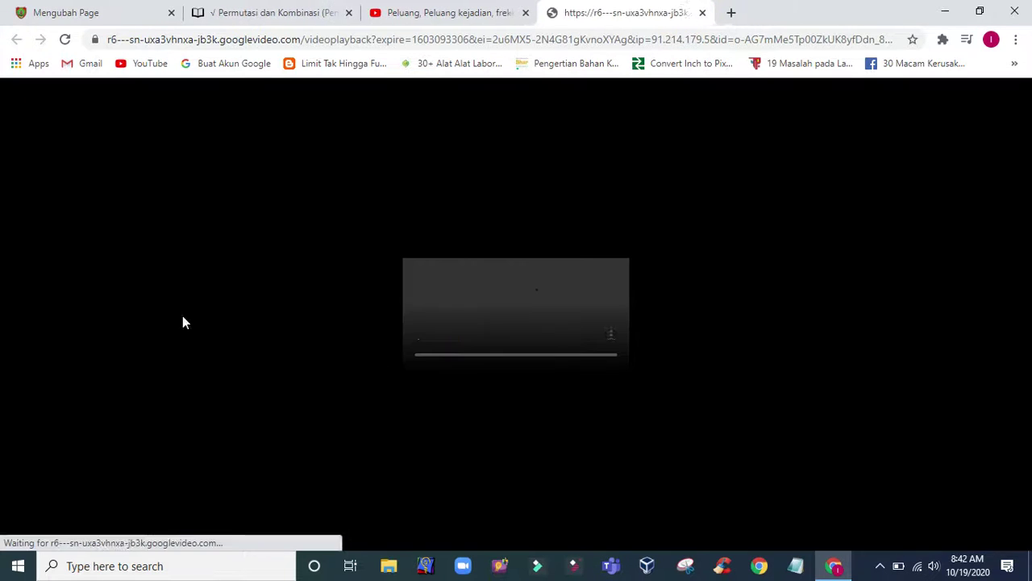
{"action": "left_click", "coordinate": [483, 367]}
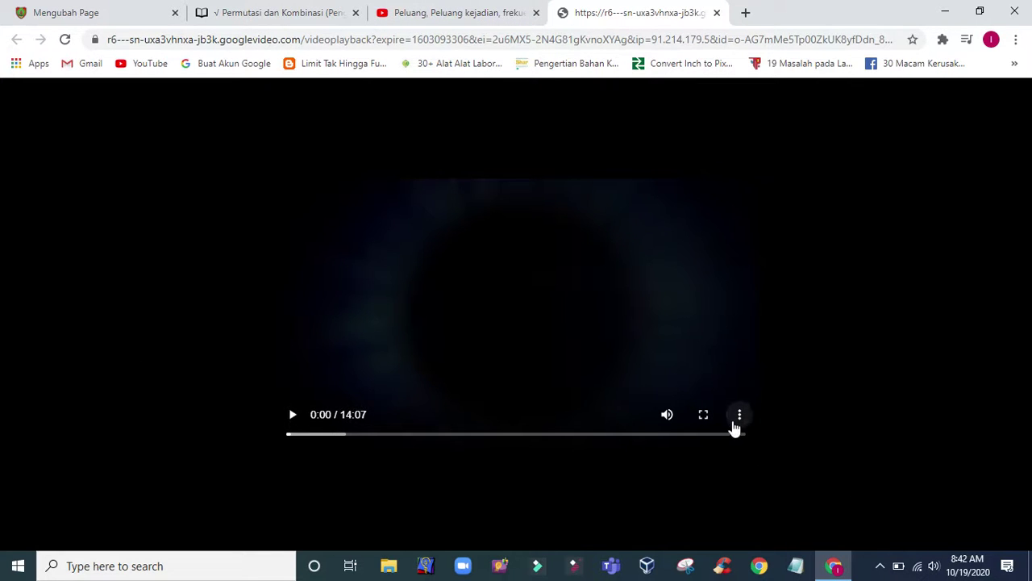
{"action": "left_click", "coordinate": [734, 421]}
{"action": "left_click", "coordinate": [676, 374]}
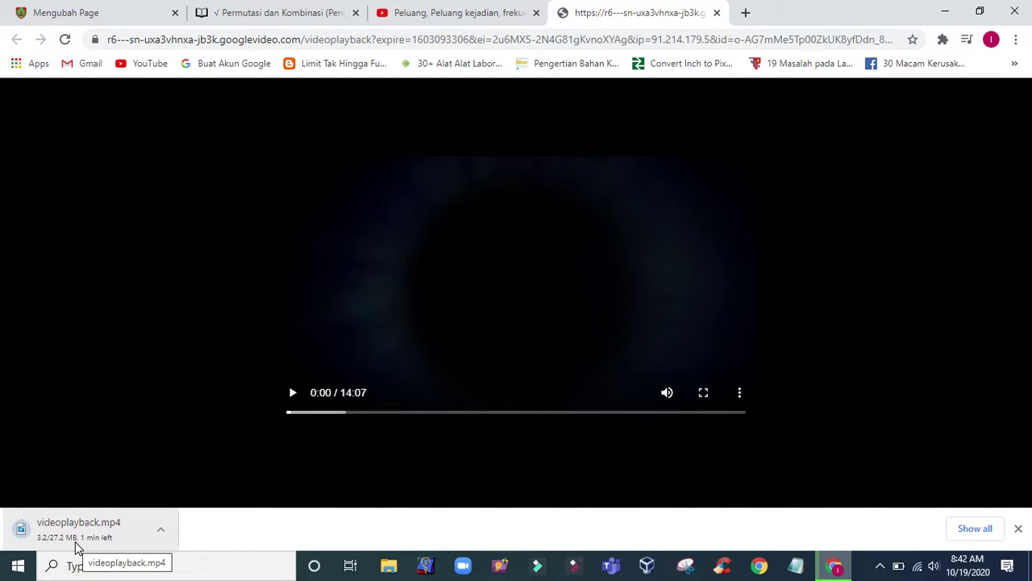
- Close the YouTube tab, return to the Page form and insert the uploaded video below "amatila video lanjutan" in the page content
{"action": "left_click", "coordinate": [436, 13]}
{"action": "left_click", "coordinate": [536, 13]}
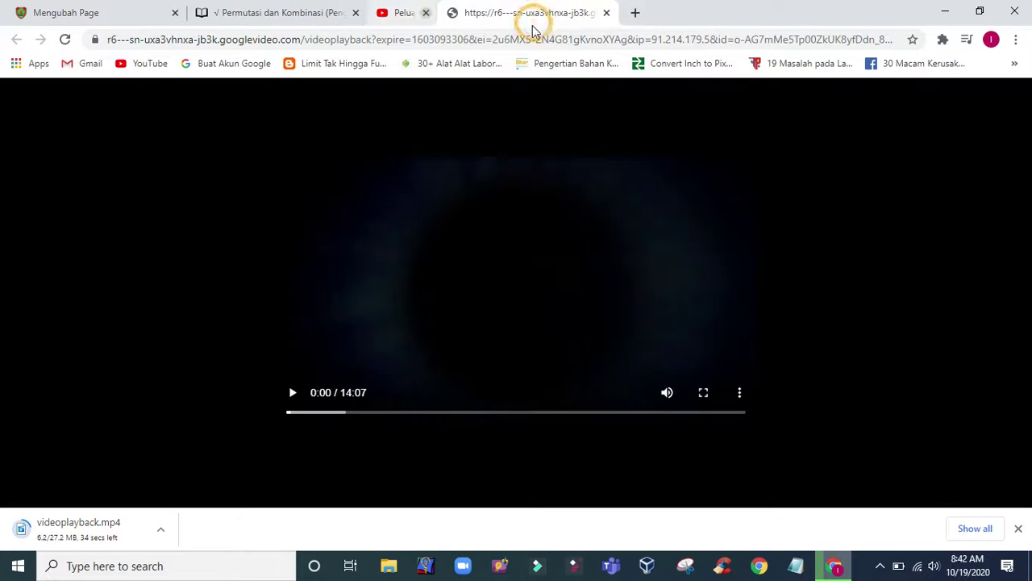
{"action": "left_click", "coordinate": [99, 14]}
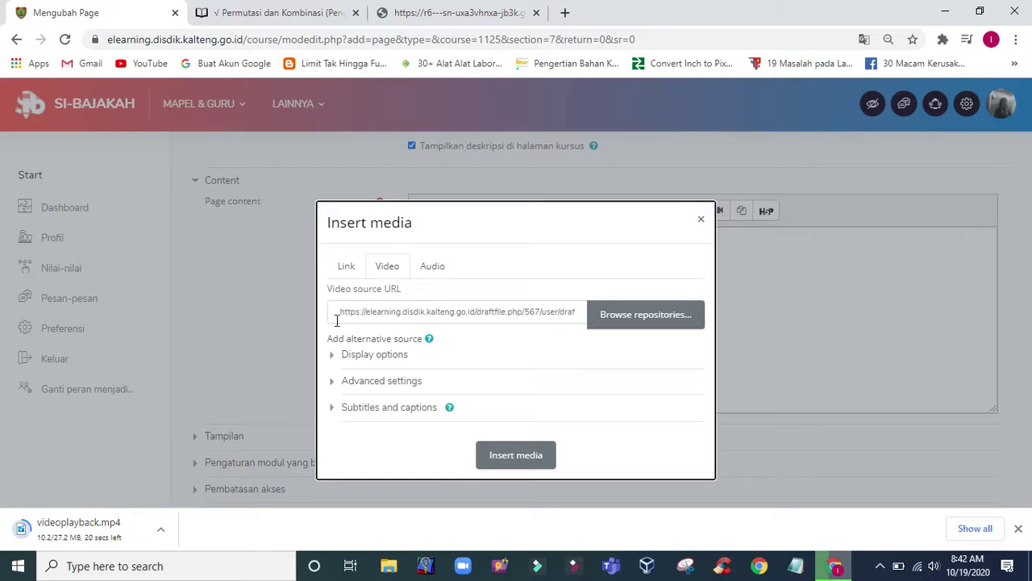
{"action": "left_click_drag", "start_coordinate": [336, 317], "coordinate": [540, 314]}
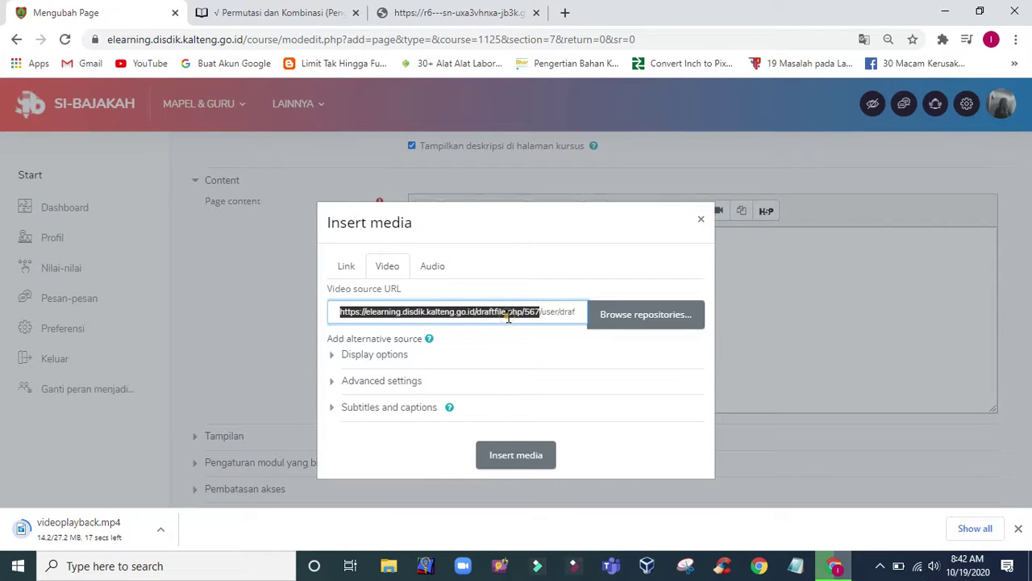
{"action": "left_click", "coordinate": [508, 316]}
{"action": "left_click", "coordinate": [532, 464]}
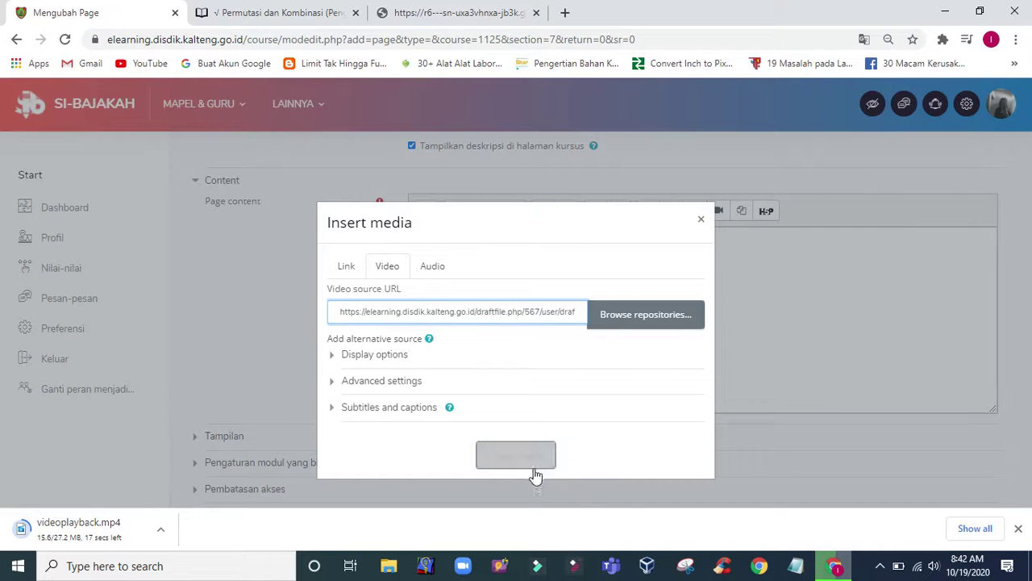
{"action": "left_click", "coordinate": [513, 456]}
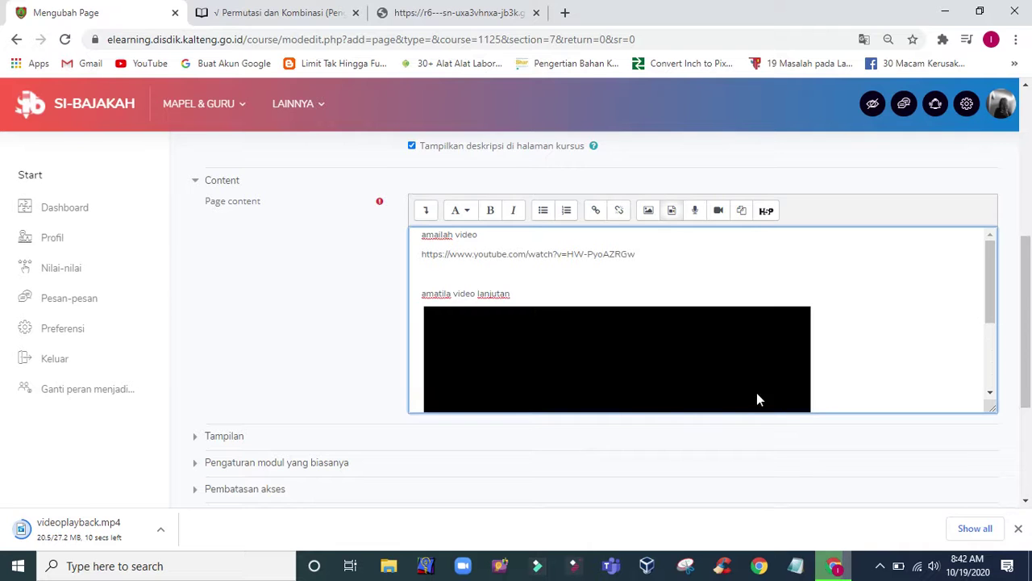
- Number the caption lines in the page content as "amailah video 1" and "amatila video 2 lanjutan"
{"action": "left_click", "coordinate": [866, 388]}
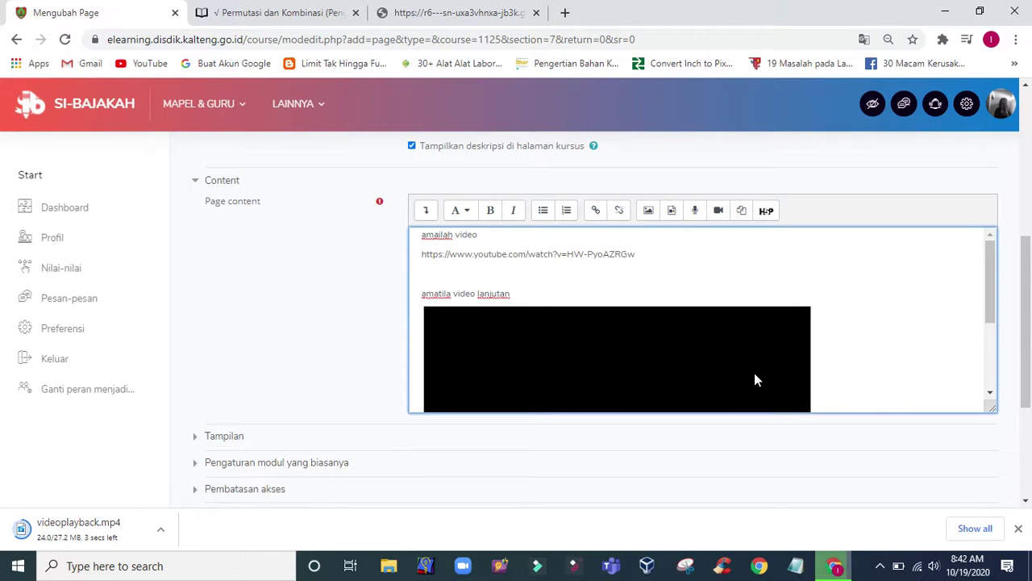
{"action": "scroll", "coordinate": [794, 385], "scroll_direction": "down", "scroll_amount": 1}
{"action": "scroll", "coordinate": [564, 379], "scroll_direction": "up", "scroll_amount": 1}
{"action": "left_click", "coordinate": [478, 293]}
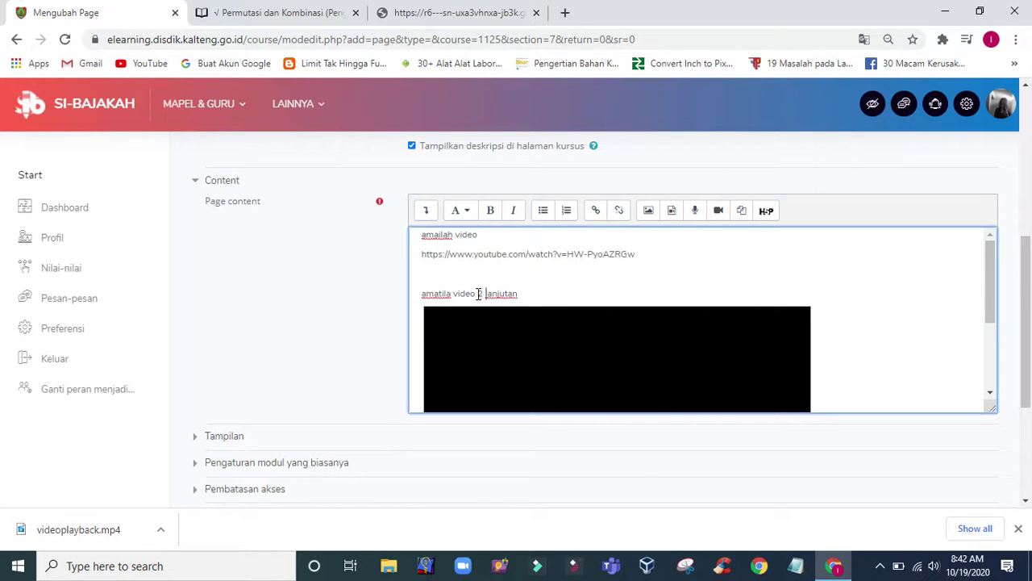
{"action": "left_click", "coordinate": [495, 237]}
{"action": "type", "text": "1"}
- Turn on Display page name and Display page description in the Page's Tampilan settings
{"action": "scroll", "coordinate": [297, 382], "scroll_direction": "down", "scroll_amount": 3}
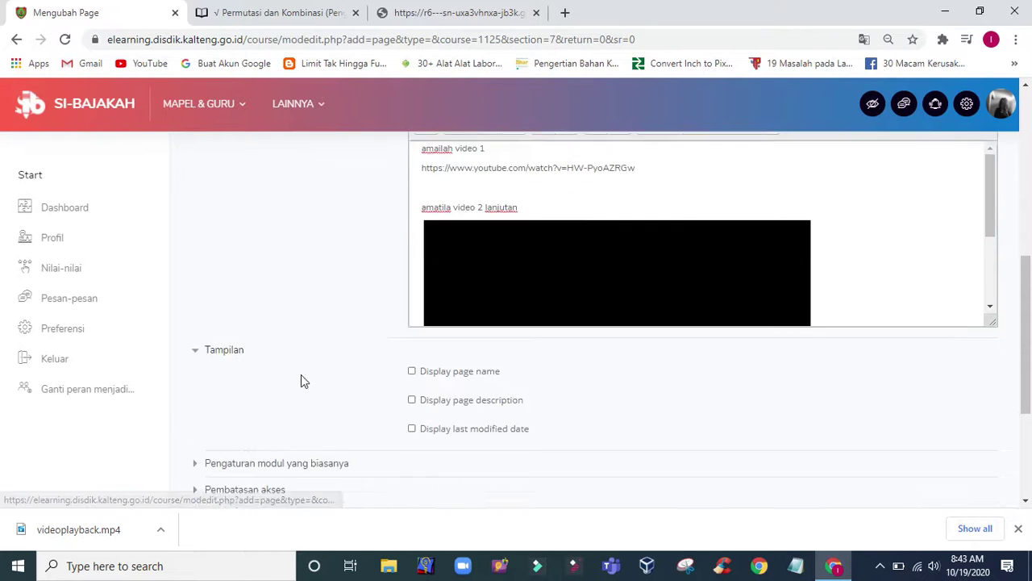
{"action": "left_click", "coordinate": [412, 287]}
{"action": "left_click", "coordinate": [412, 316]}
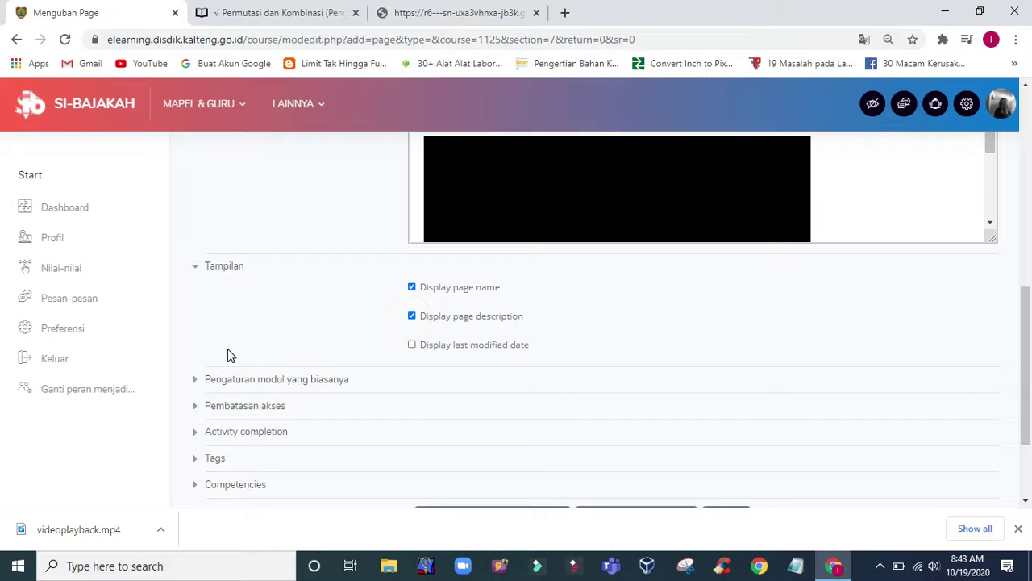
- View the Page's Pembatasan akses settings and collapse them again
{"action": "scroll", "coordinate": [330, 401], "scroll_direction": "down", "scroll_amount": 2}
{"action": "left_click", "coordinate": [248, 296]}
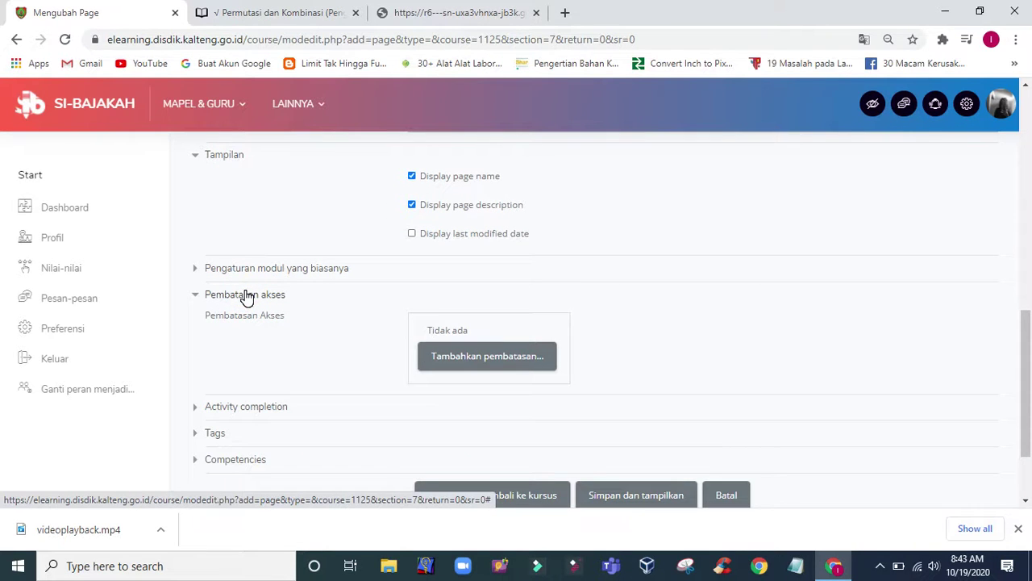
{"action": "left_click", "coordinate": [243, 293]}
- Add the line "amati link berikut" below the uploaded video in the Page content
{"action": "scroll", "coordinate": [296, 306], "scroll_direction": "up", "scroll_amount": 4}
{"action": "left_click", "coordinate": [910, 307]}
{"action": "scroll", "coordinate": [907, 313], "scroll_direction": "down", "scroll_amount": 2}
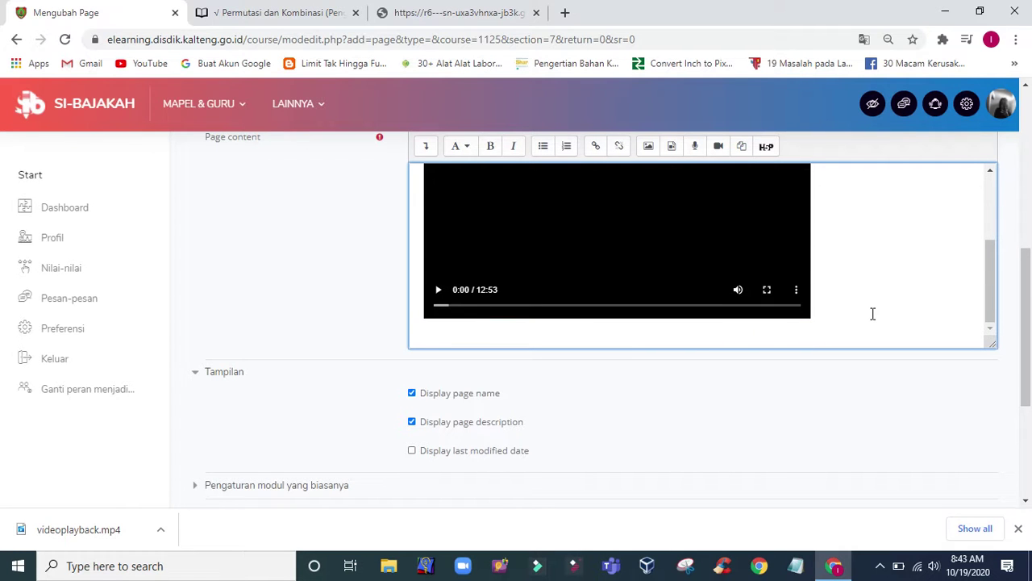
{"action": "key", "text": "Return"}
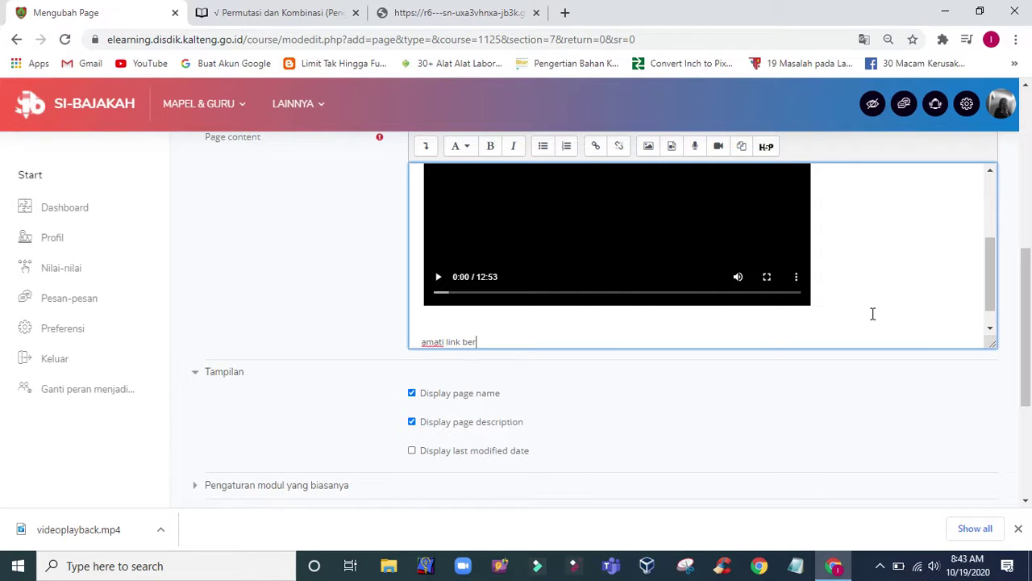
{"action": "key", "text": "Return"}
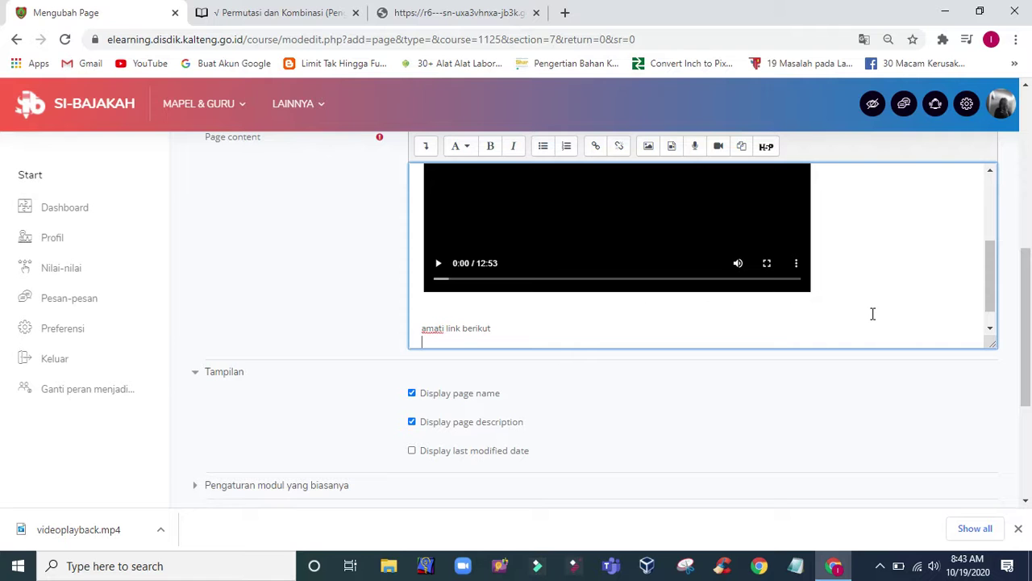
- Copy the rumuspintar.com/permutasi-kombinasi article's address and paste it as plain text under "amati link berikut" in the Page content
{"action": "left_click", "coordinate": [253, 12]}
{"action": "left_click", "coordinate": [247, 39]}
{"action": "key", "text": "ctrl+c"}
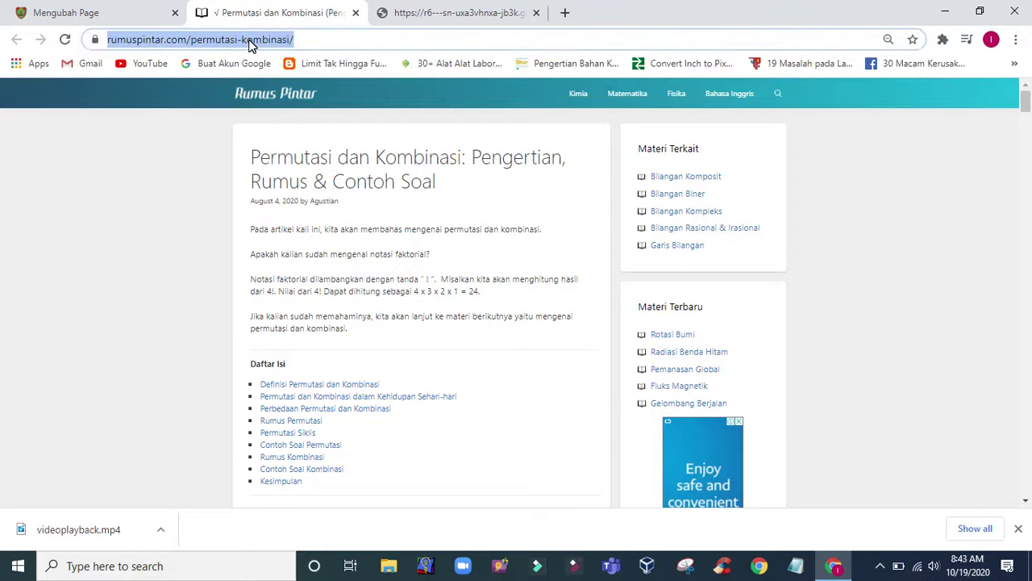
{"action": "left_click", "coordinate": [104, 12]}
{"action": "key", "text": "Return"}
{"action": "key", "text": "ctrl+v"}
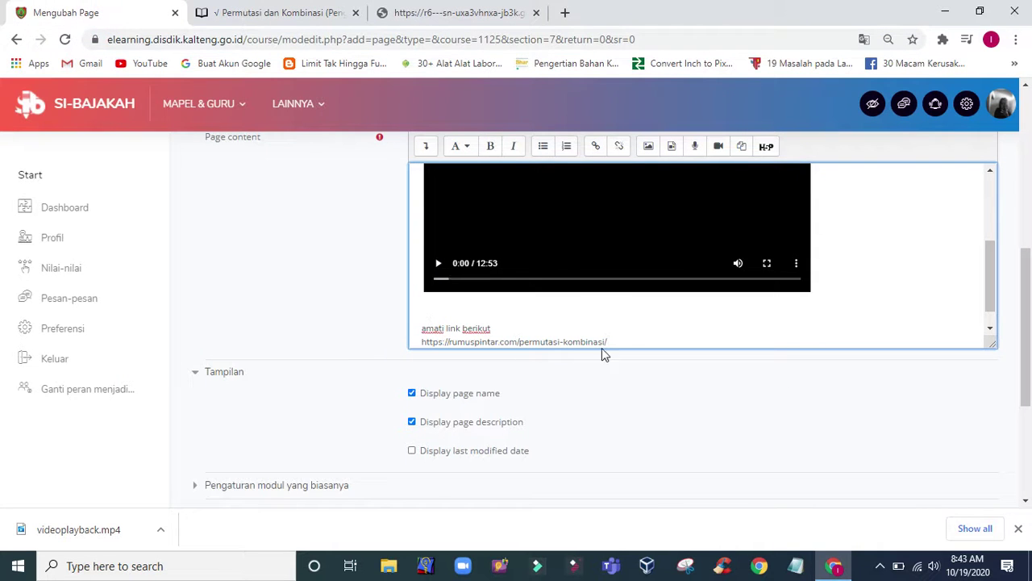
{"action": "key", "text": "Return"}
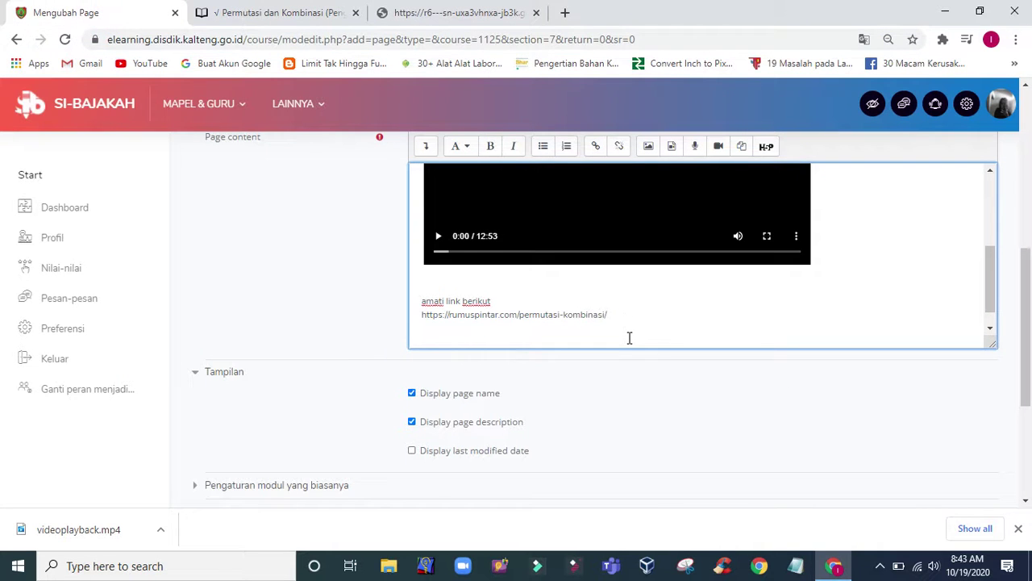
{"action": "type", "text": "link 2"}
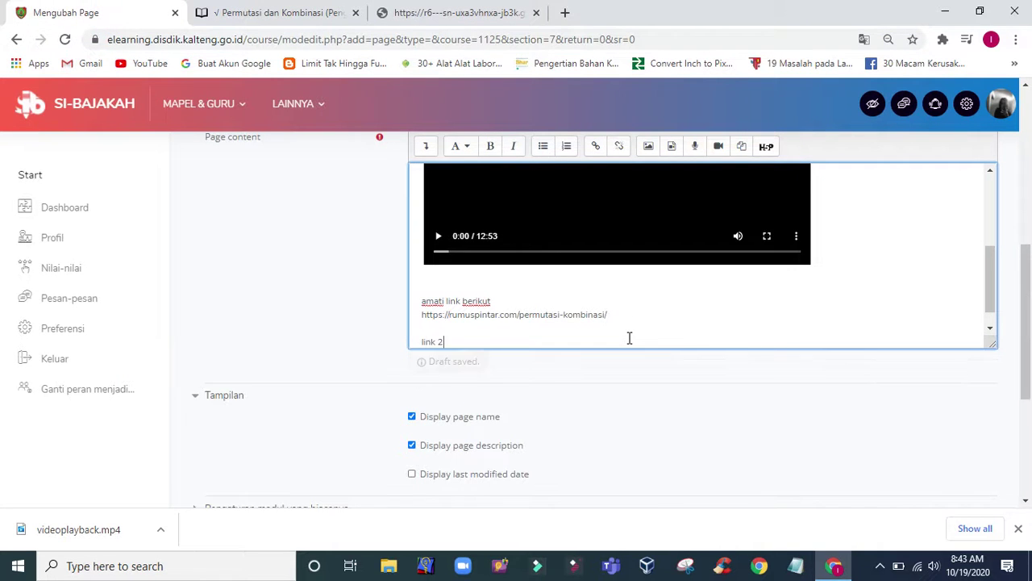
{"action": "key", "text": "Return"}
{"action": "left_click", "coordinate": [594, 147]}
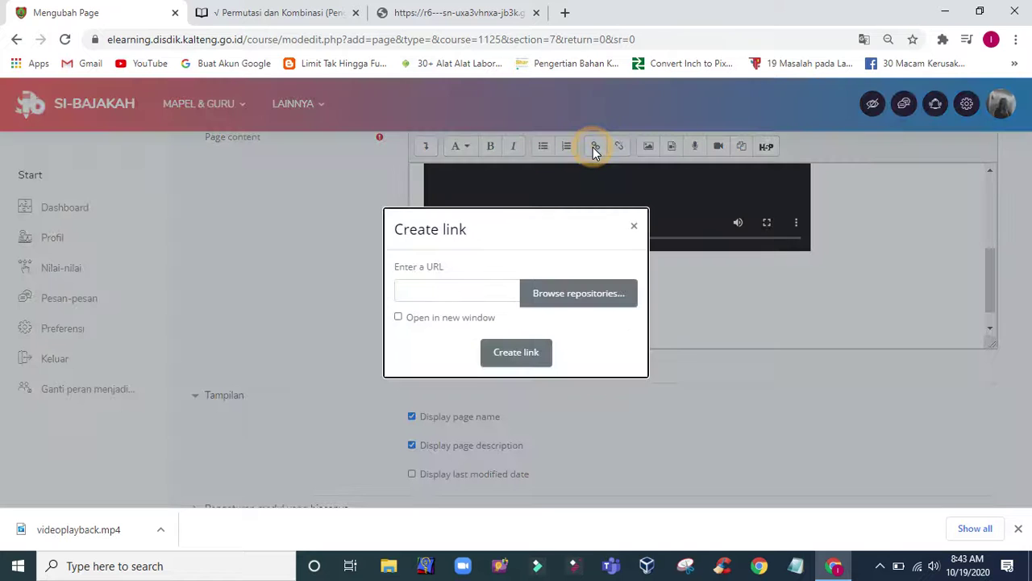
{"action": "left_click", "coordinate": [431, 290]}
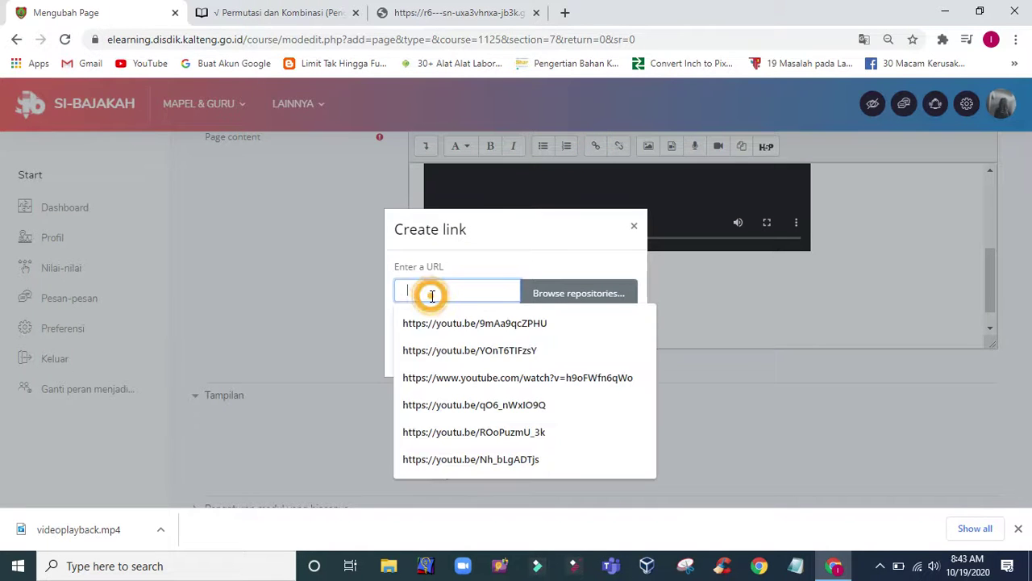
{"action": "key", "text": "ctrl+v"}
{"action": "left_click", "coordinate": [499, 349]}
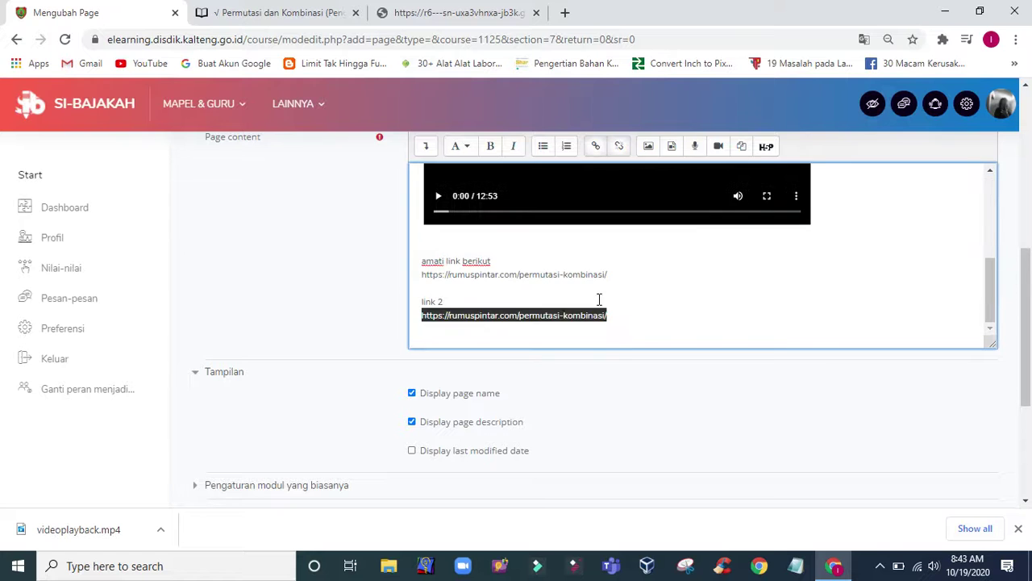
- Save the materi permutasi Page and display it
{"action": "scroll", "coordinate": [600, 299], "scroll_direction": "down", "scroll_amount": 3}
{"action": "scroll", "coordinate": [663, 481], "scroll_direction": "down", "scroll_amount": 3}
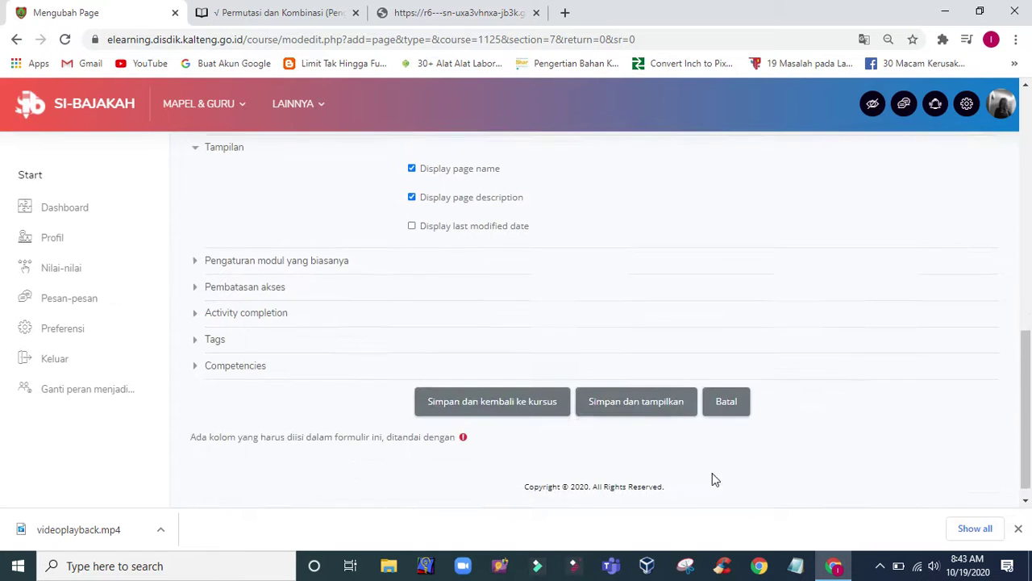
{"action": "left_click", "coordinate": [629, 406]}
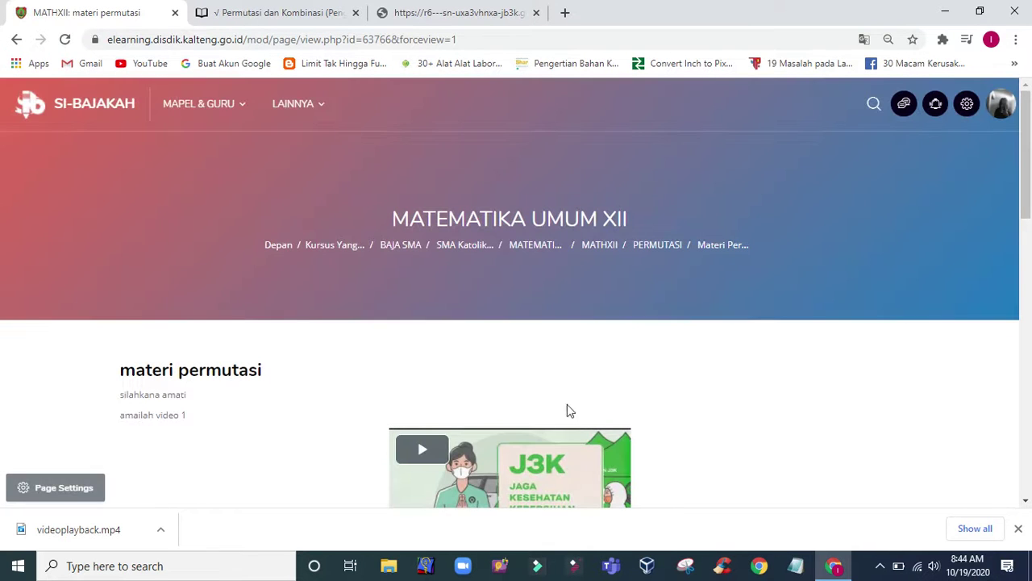
- Review both video captions on the saved Page and briefly play the uploaded second video
{"action": "scroll", "coordinate": [323, 407], "scroll_direction": "down", "scroll_amount": 2}
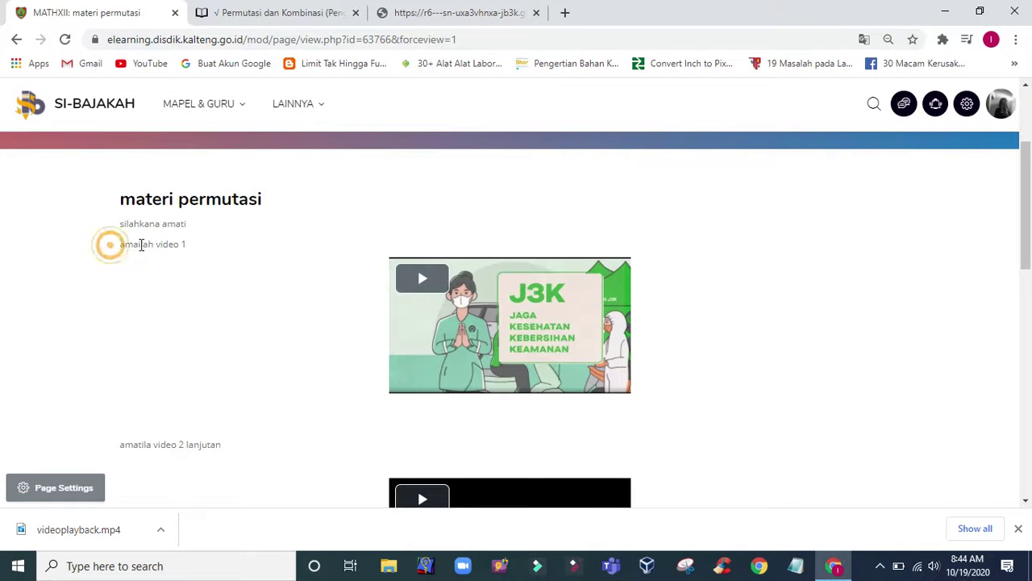
{"action": "left_click_drag", "start_coordinate": [120, 246], "coordinate": [219, 258]}
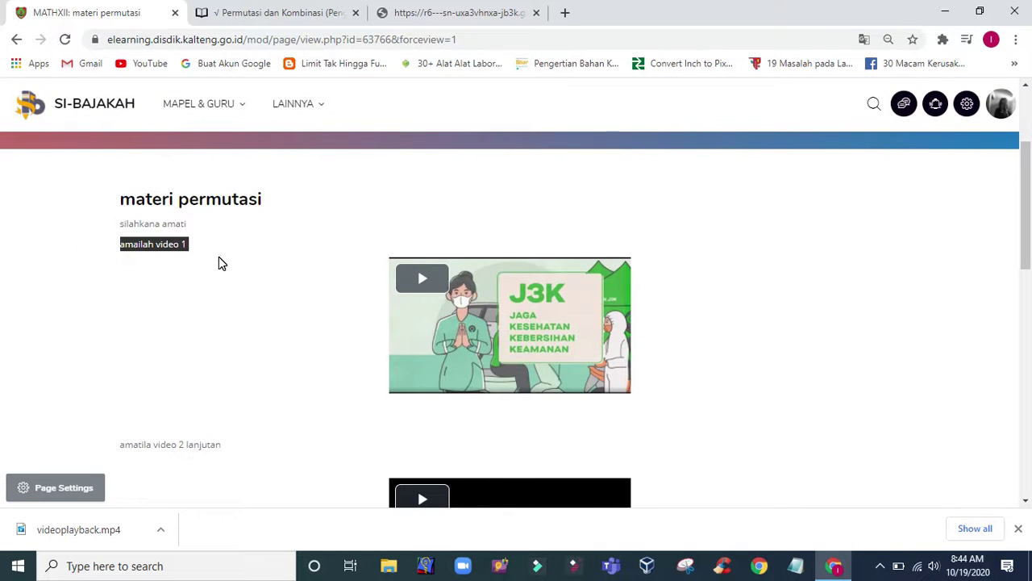
{"action": "left_click", "coordinate": [219, 257]}
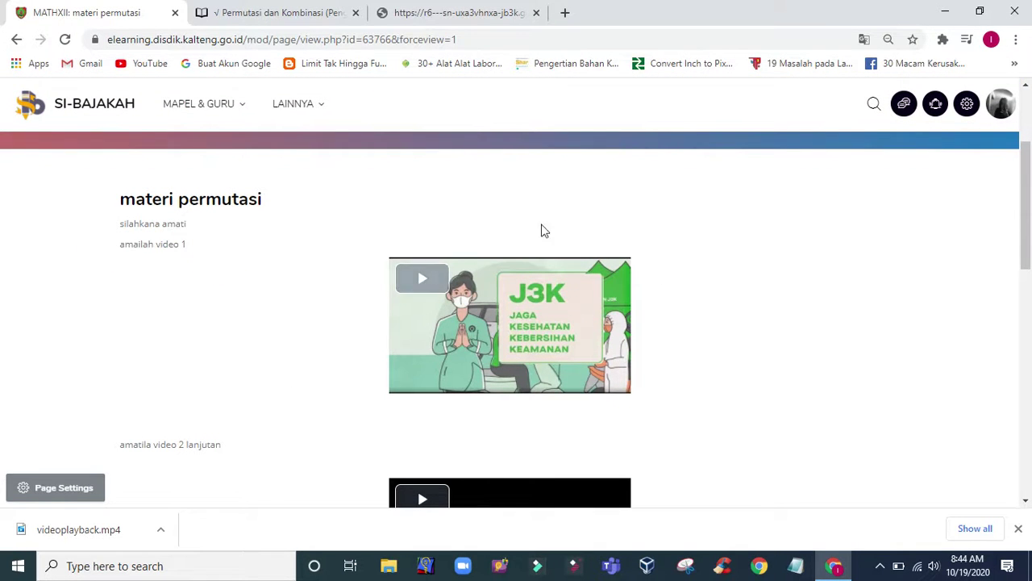
{"action": "scroll", "coordinate": [313, 303], "scroll_direction": "down", "scroll_amount": 3}
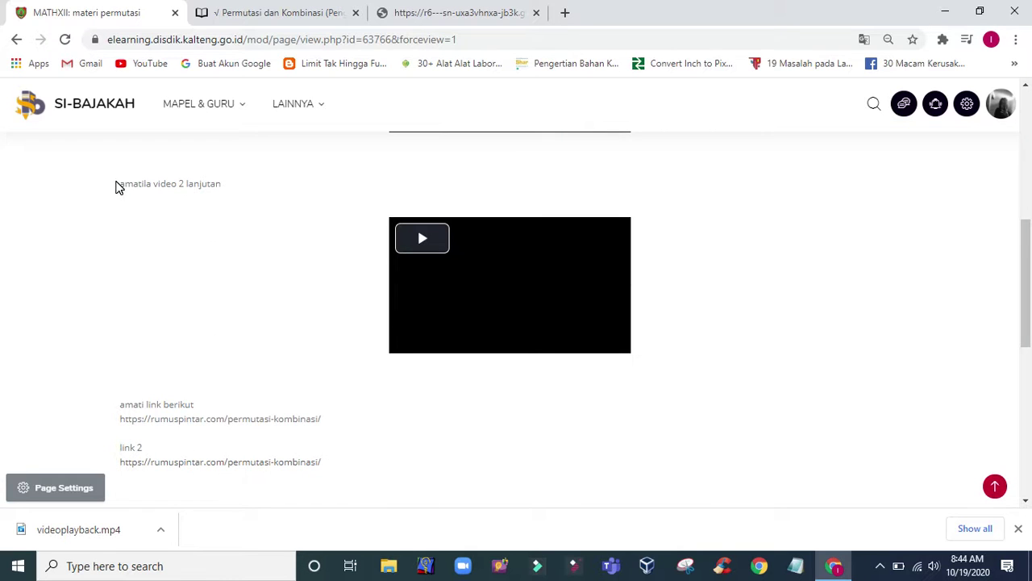
{"action": "left_click_drag", "start_coordinate": [117, 187], "coordinate": [219, 198]}
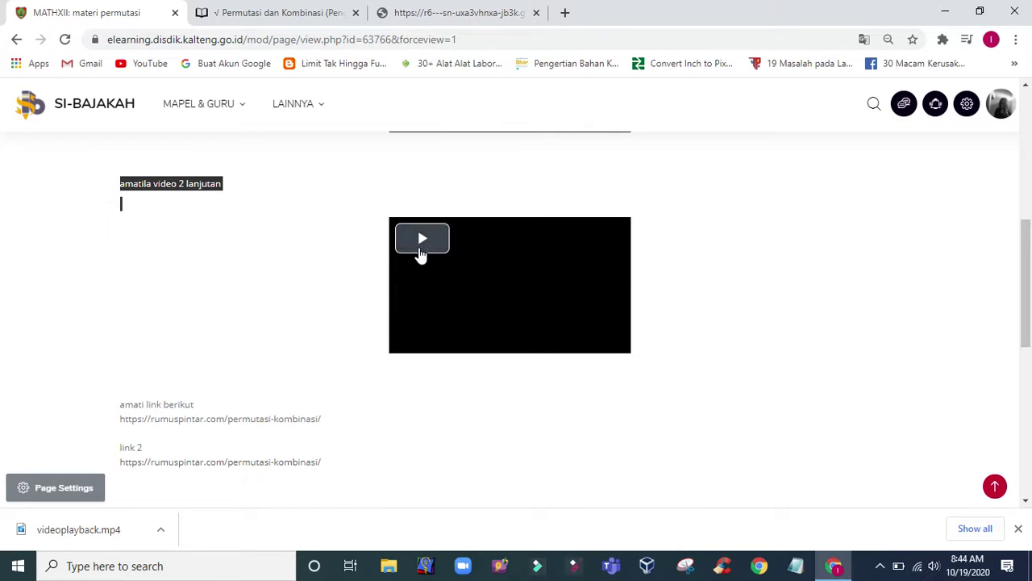
{"action": "left_click", "coordinate": [420, 250]}
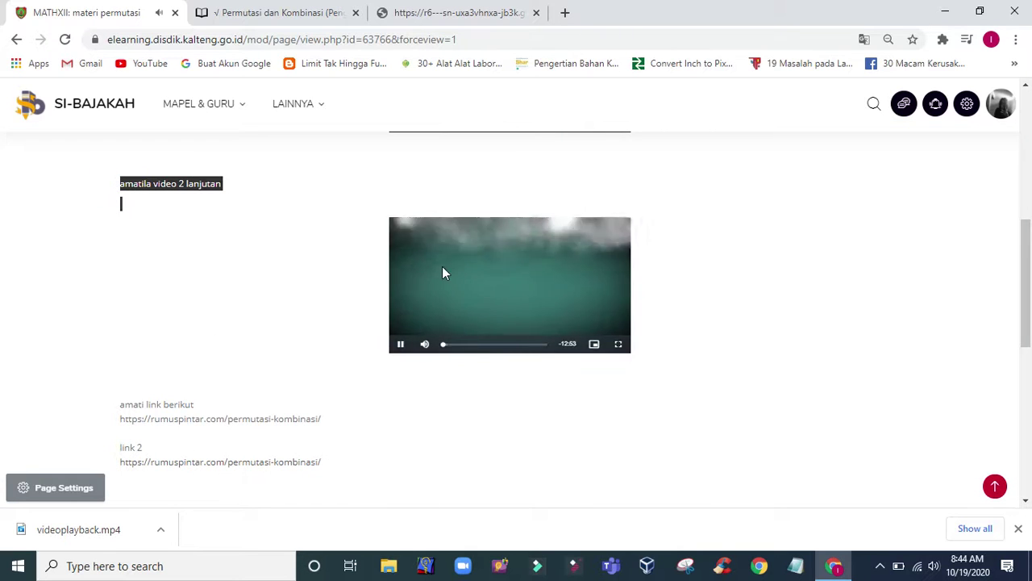
{"action": "left_click", "coordinate": [442, 270]}
- Examine the "amati link berikut" and "link 2" addresses on the saved Page
{"action": "scroll", "coordinate": [202, 355], "scroll_direction": "down", "scroll_amount": 2}
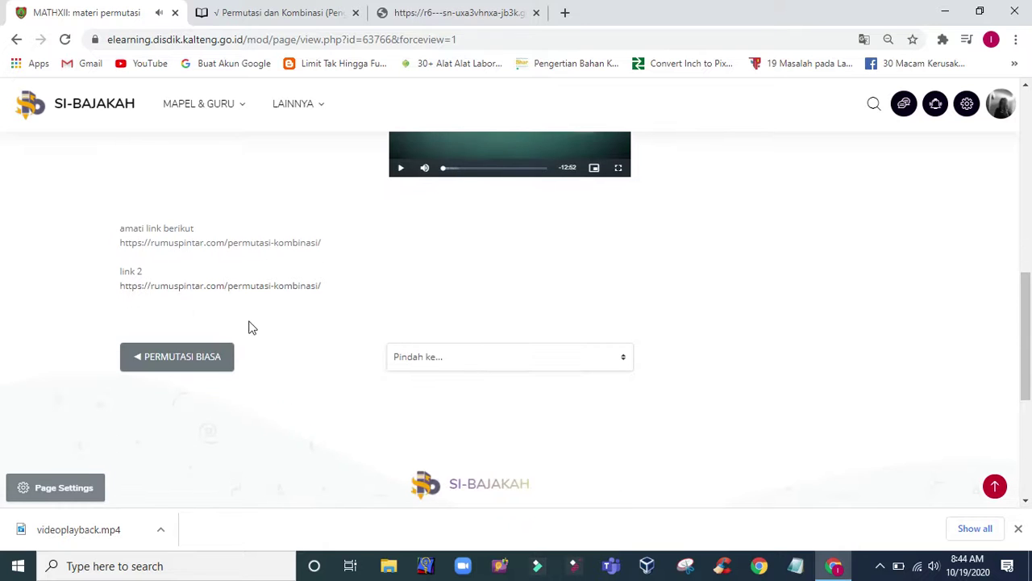
{"action": "left_click_drag", "start_coordinate": [116, 233], "coordinate": [347, 247]}
{"action": "left_click", "coordinate": [350, 269]}
{"action": "left_click_drag", "start_coordinate": [324, 288], "coordinate": [120, 297]}
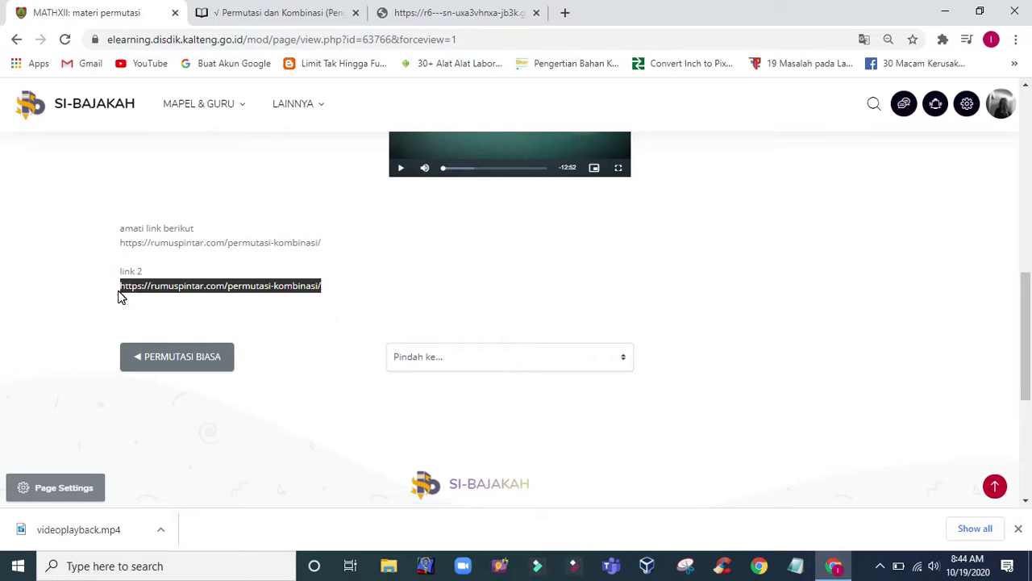
{"action": "left_click", "coordinate": [349, 288]}
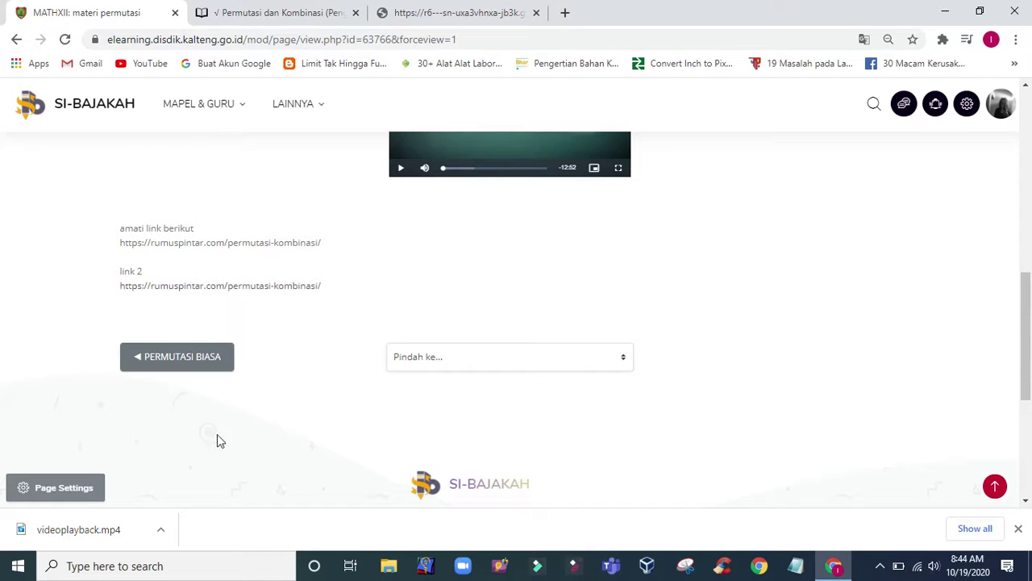
- Open the materi permutasi Page's settings for editing
{"action": "left_click", "coordinate": [53, 488]}
{"action": "left_click", "coordinate": [67, 303]}
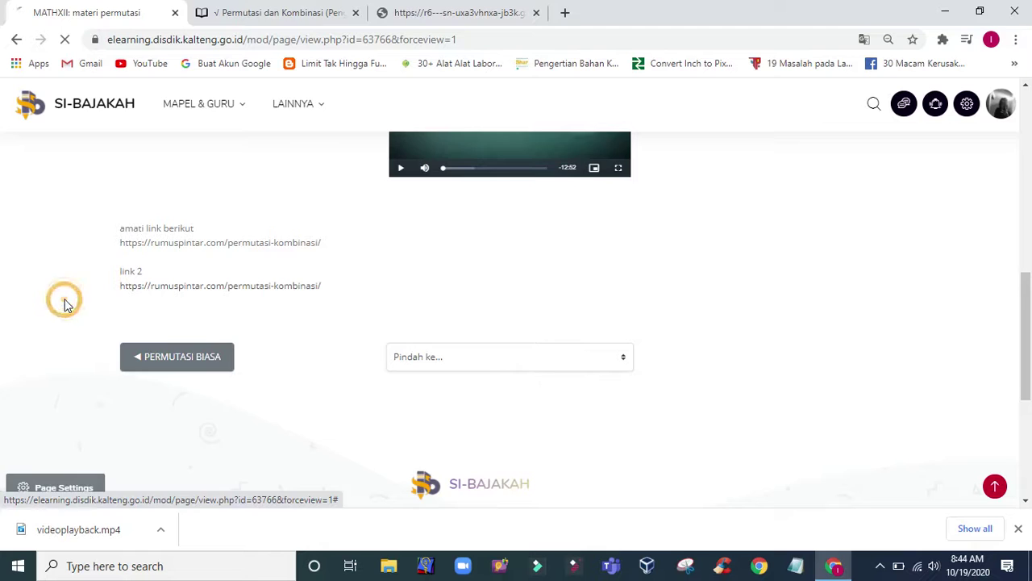
{"action": "left_click", "coordinate": [250, 13]}
- Search Google for "peluang usaha" in a new tab and skim the results
{"action": "left_click", "coordinate": [565, 13]}
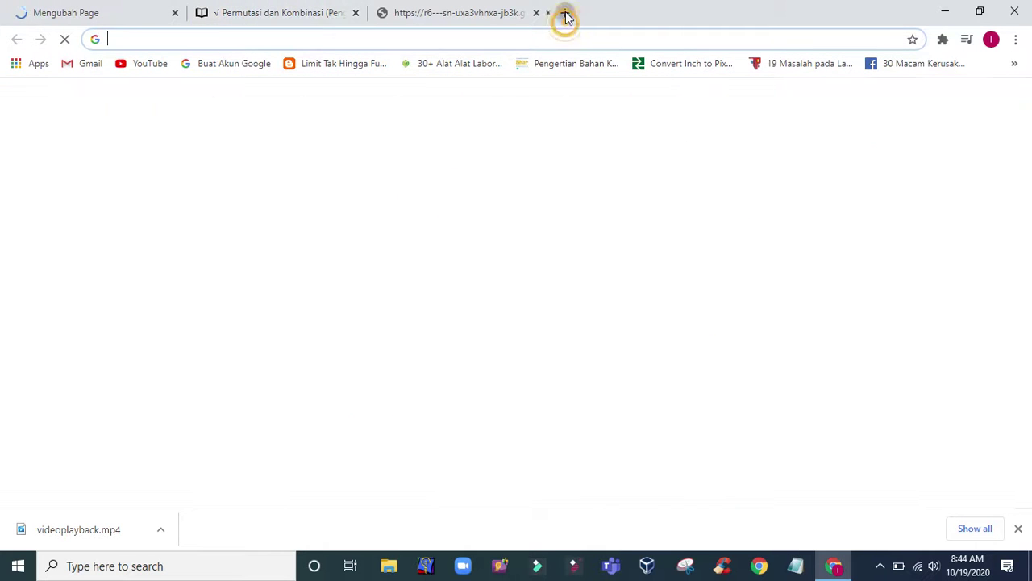
{"action": "left_click", "coordinate": [428, 306]}
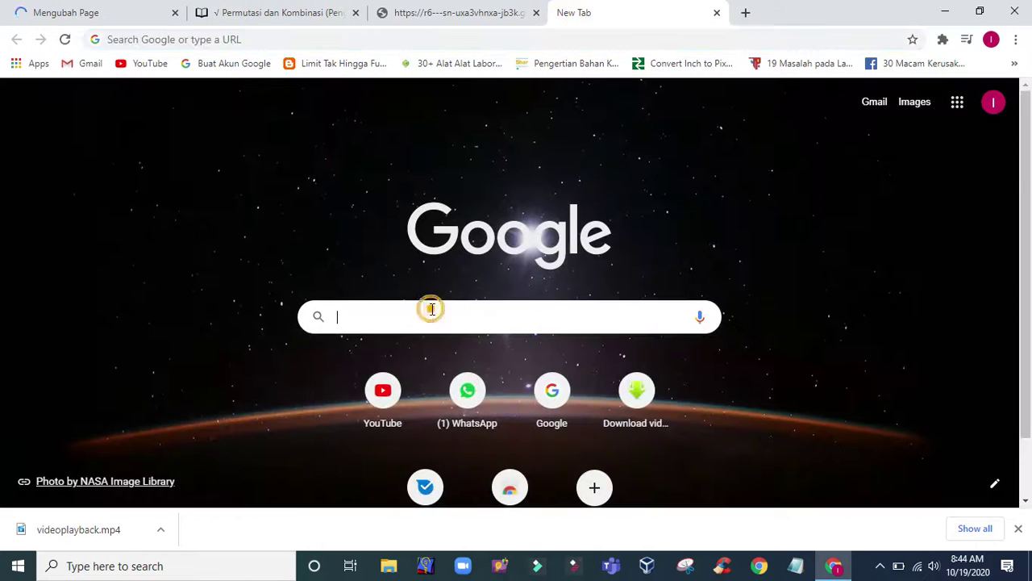
{"action": "type", "text": "peluang"}
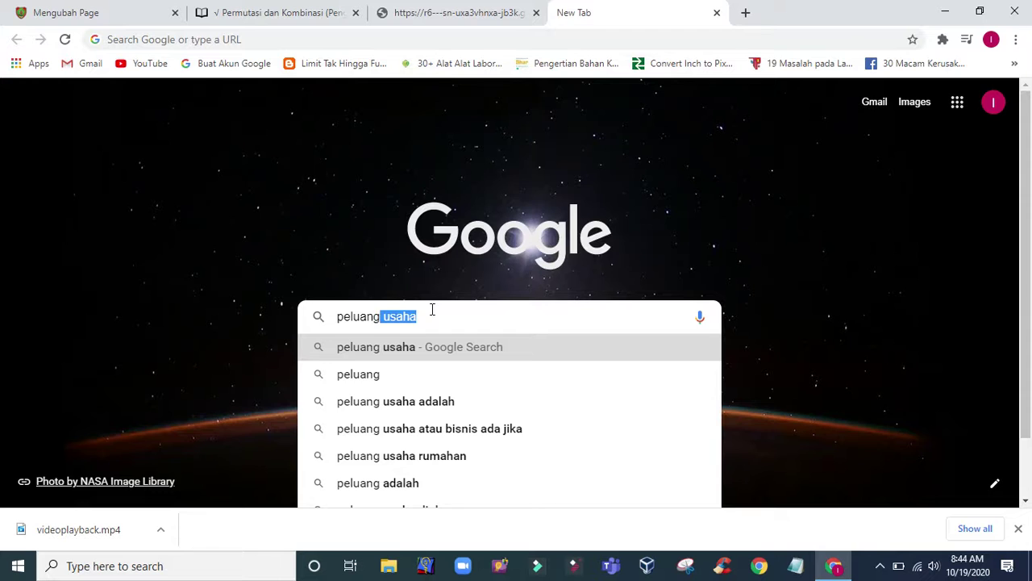
{"action": "key", "text": "Return"}
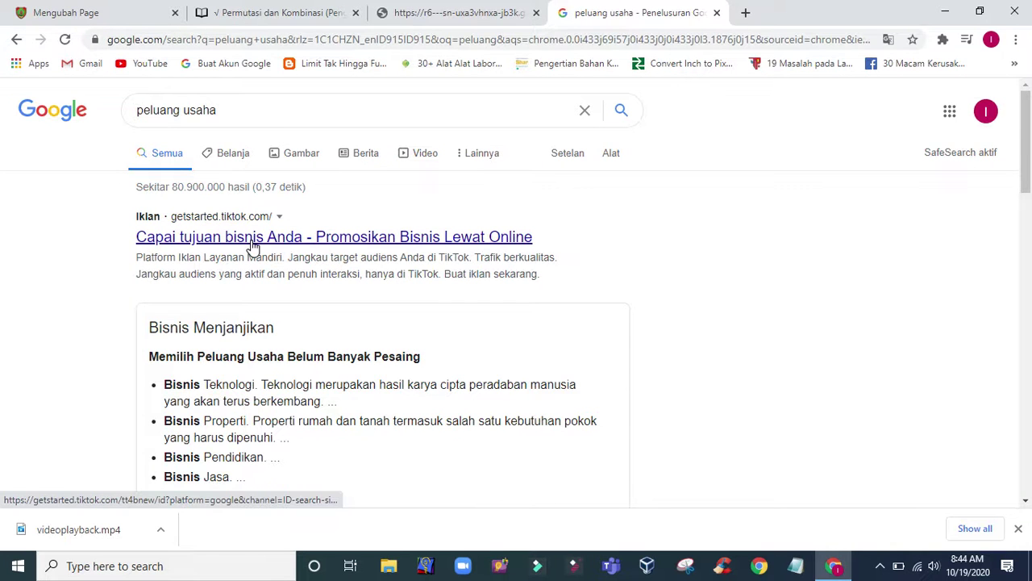
{"action": "scroll", "coordinate": [311, 320], "scroll_direction": "down", "scroll_amount": 5}
{"action": "scroll", "coordinate": [266, 242], "scroll_direction": "up", "scroll_amount": 4}
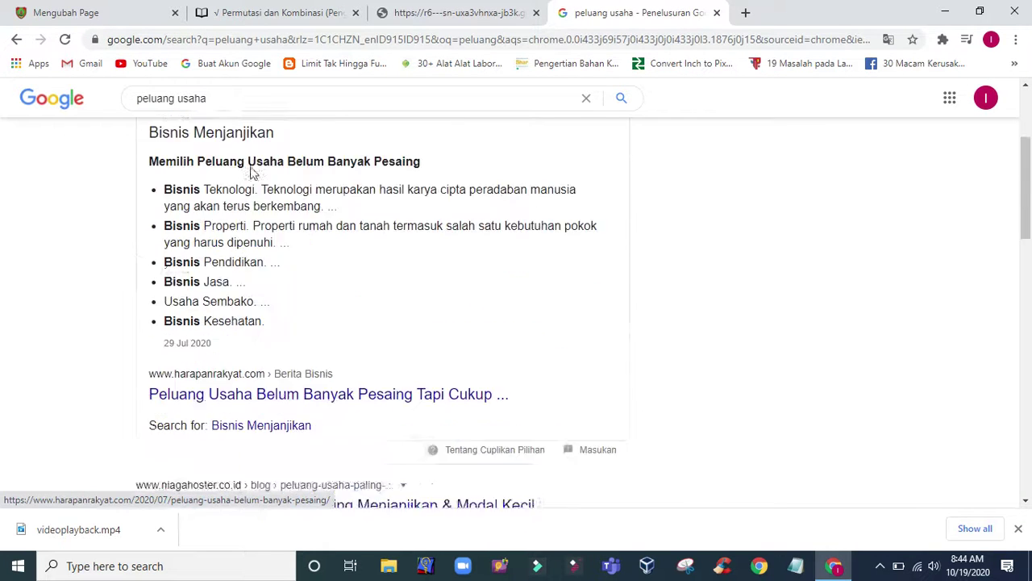
- Search for "peluang kombinas" and copy the address of the studiobelajar.com article on peluang, permutasi and kombinasi
{"action": "double_click", "coordinate": [192, 99]}
{"action": "type", "text": "kombinas"}
{"action": "key", "text": "Return"}
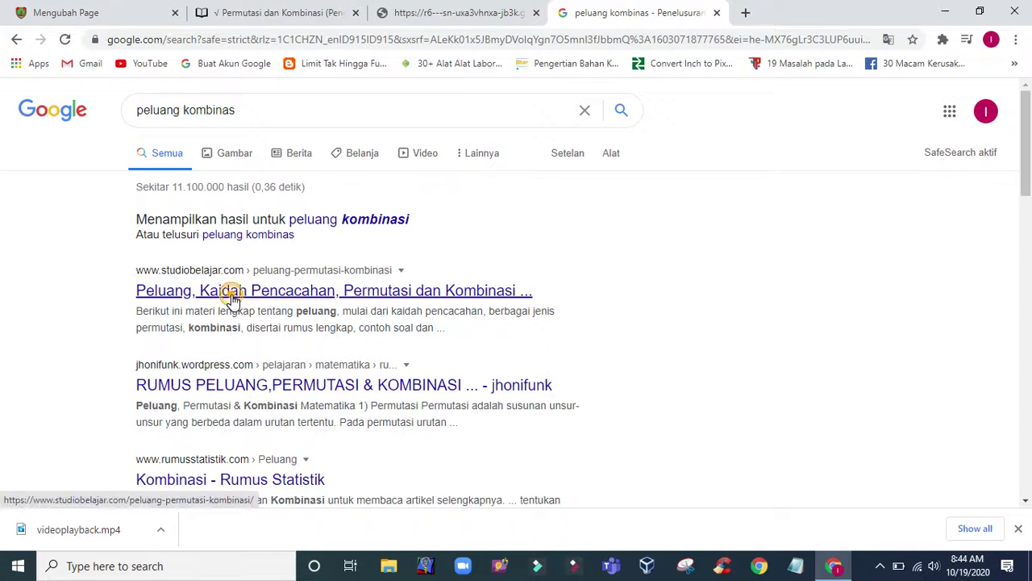
{"action": "left_click", "coordinate": [230, 292]}
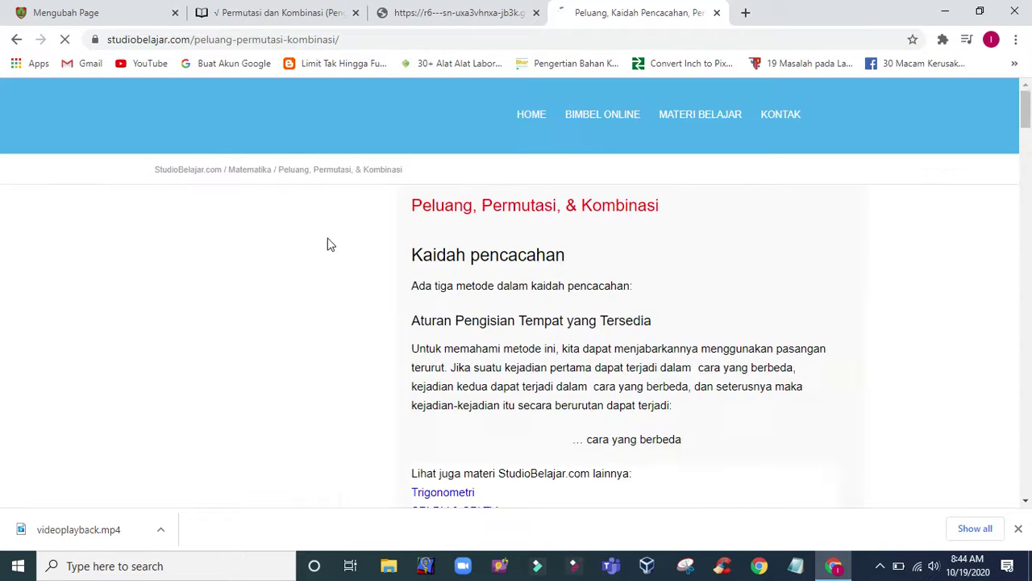
{"action": "left_click", "coordinate": [345, 41]}
{"action": "key", "text": "ctrl+c"}
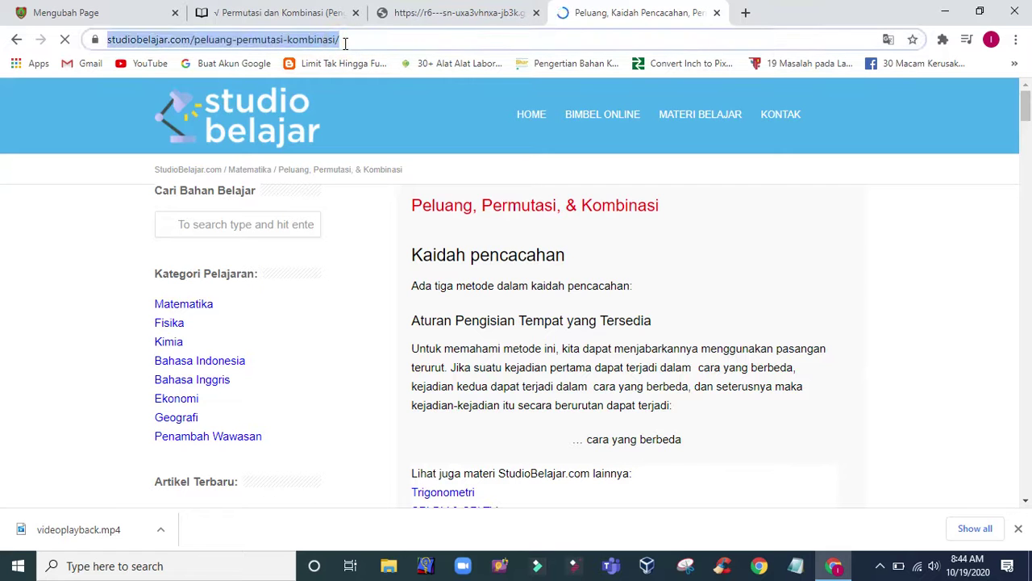
{"action": "left_click", "coordinate": [108, 12]}
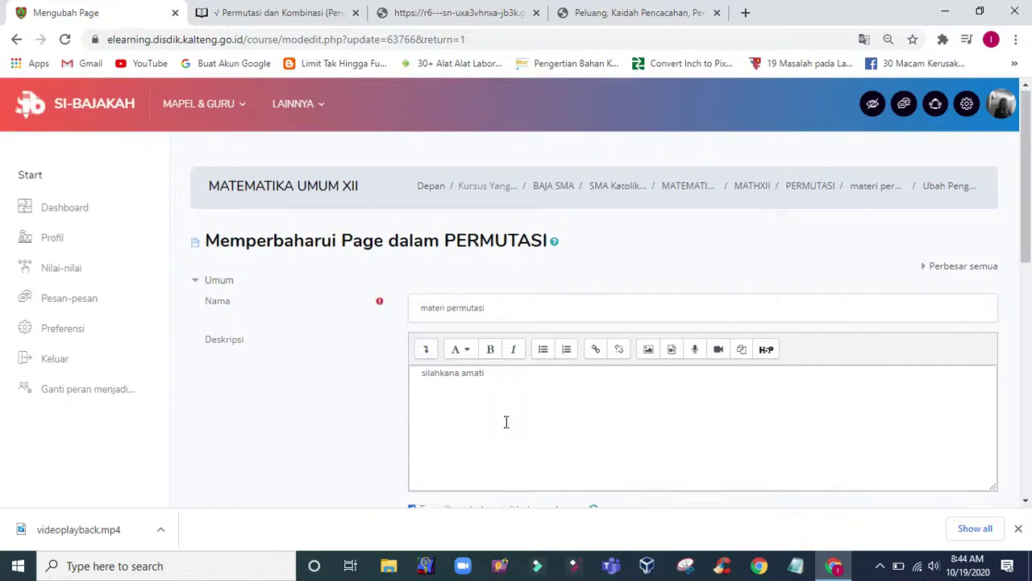
{"action": "scroll", "coordinate": [506, 422], "scroll_direction": "down", "scroll_amount": 7}
{"action": "left_click", "coordinate": [618, 406]}
{"action": "left_click", "coordinate": [422, 407], "text": "shift"}
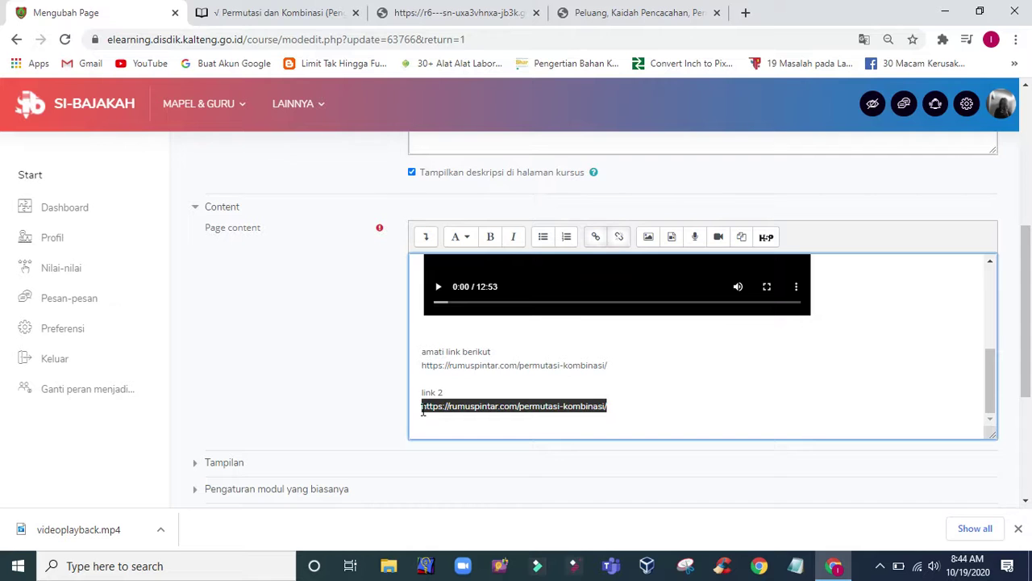
{"action": "key", "text": "ctrl+v"}
{"action": "scroll", "coordinate": [271, 424], "scroll_direction": "down", "scroll_amount": 3}
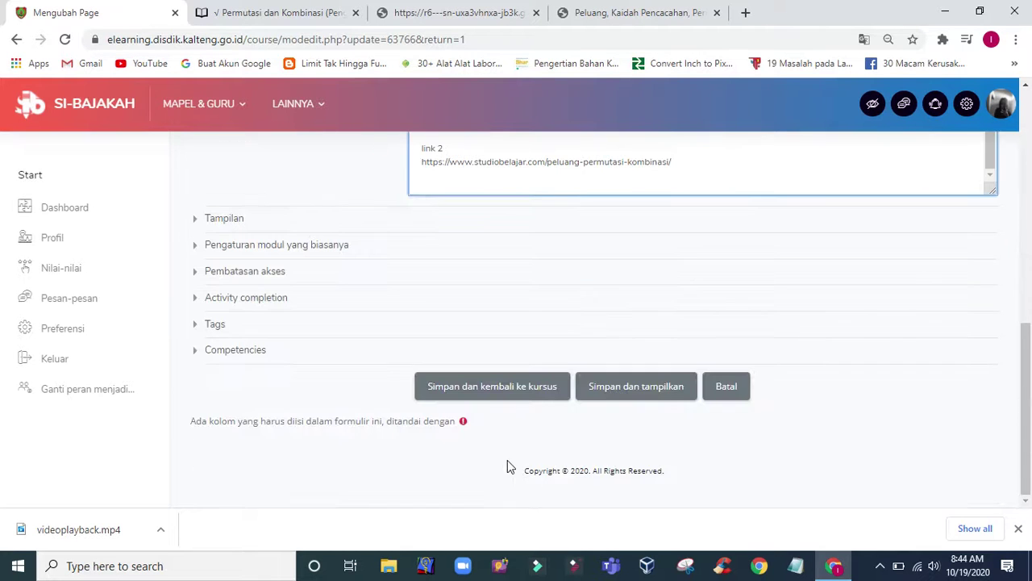
{"action": "left_click", "coordinate": [647, 396]}
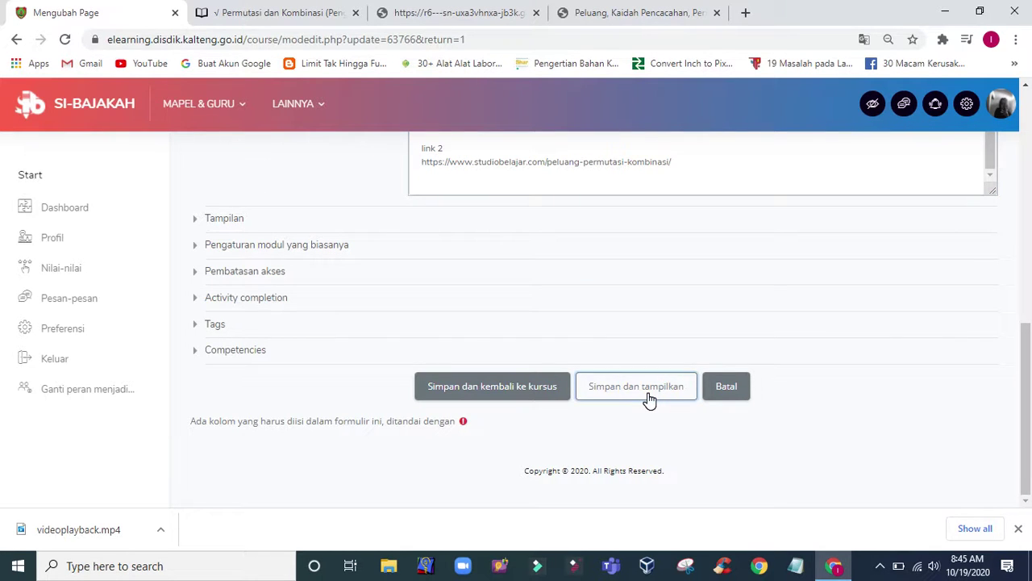
- Close the video playback tab and check the videos and article links on the saved materi permutasi Page
{"action": "left_click", "coordinate": [604, 16]}
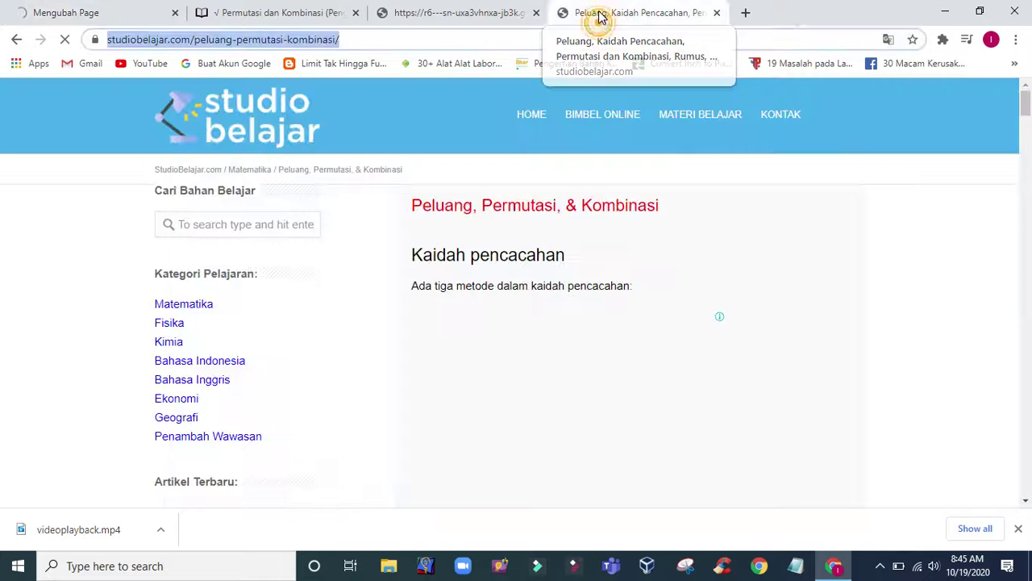
{"action": "left_click", "coordinate": [116, 20]}
{"action": "left_click", "coordinate": [513, 17]}
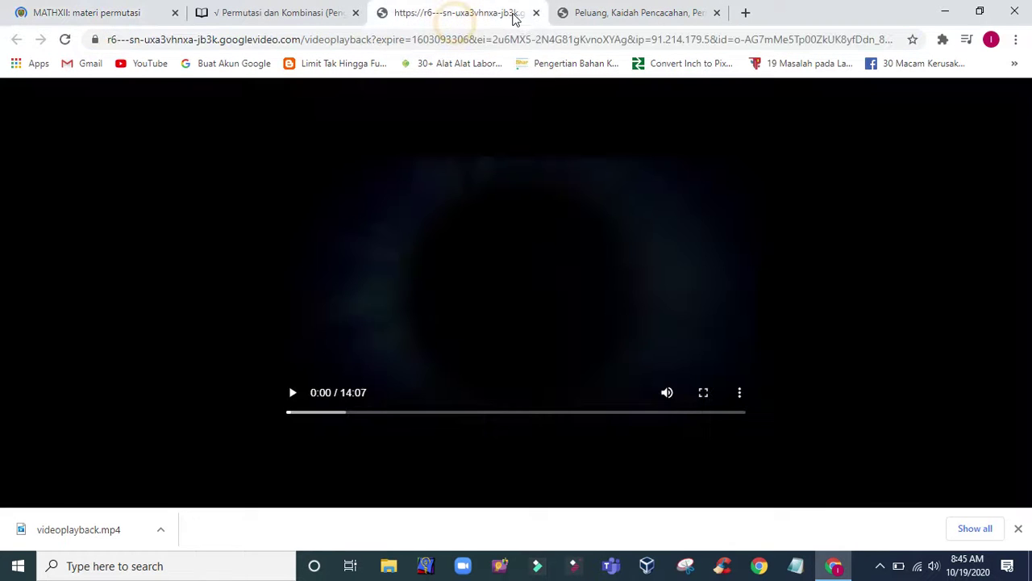
{"action": "left_click", "coordinate": [536, 13]}
{"action": "left_click", "coordinate": [105, 17]}
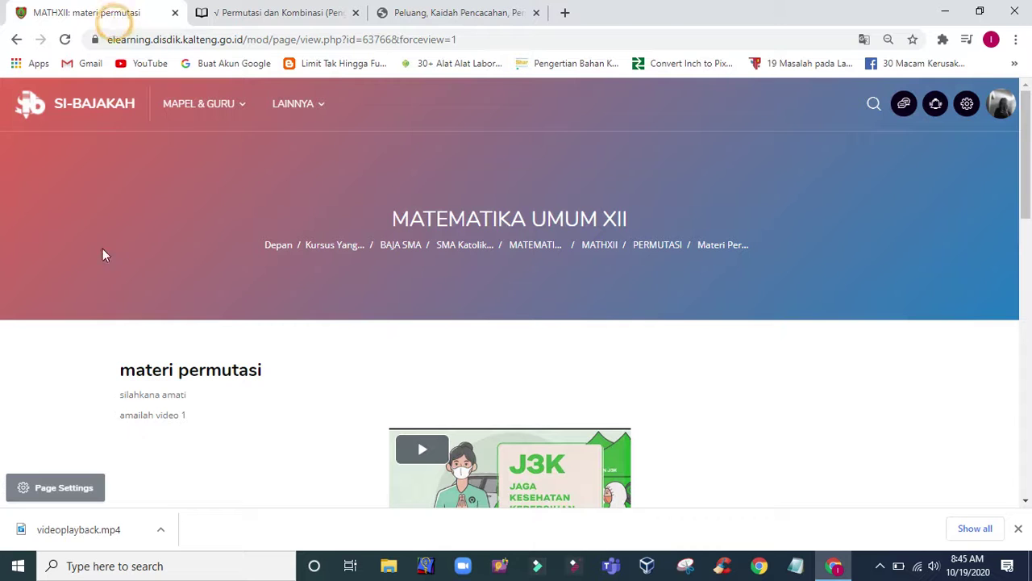
{"action": "scroll", "coordinate": [341, 427], "scroll_direction": "down", "scroll_amount": 6}
{"action": "scroll", "coordinate": [350, 426], "scroll_direction": "down", "scroll_amount": 4}
{"action": "scroll", "coordinate": [353, 414], "scroll_direction": "up", "scroll_amount": 3}
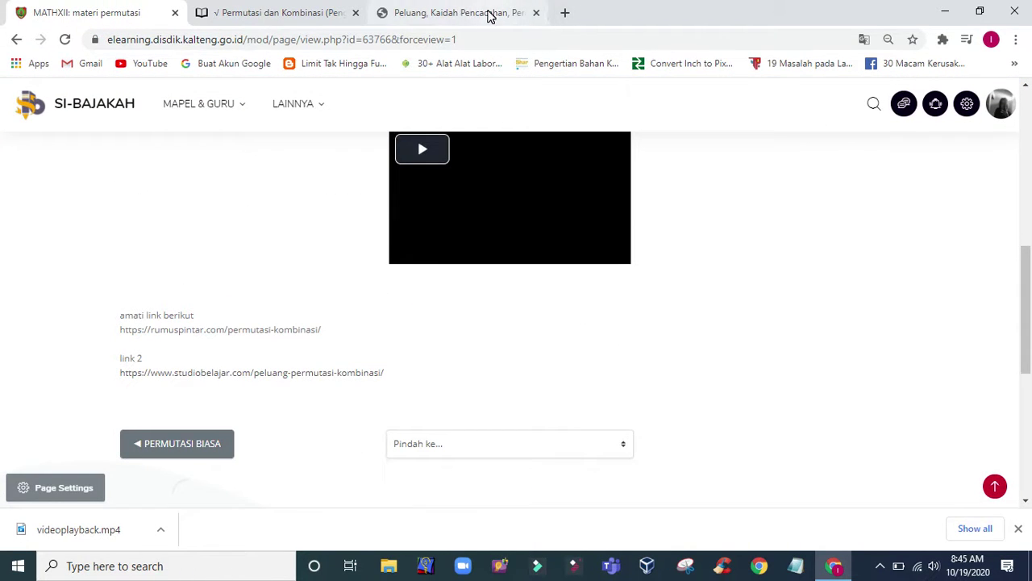
- Copy the address of the bookmarked salamadian.com article on laboratory equipment, then return to the materi permutasi Page
{"action": "left_click", "coordinate": [359, 63]}
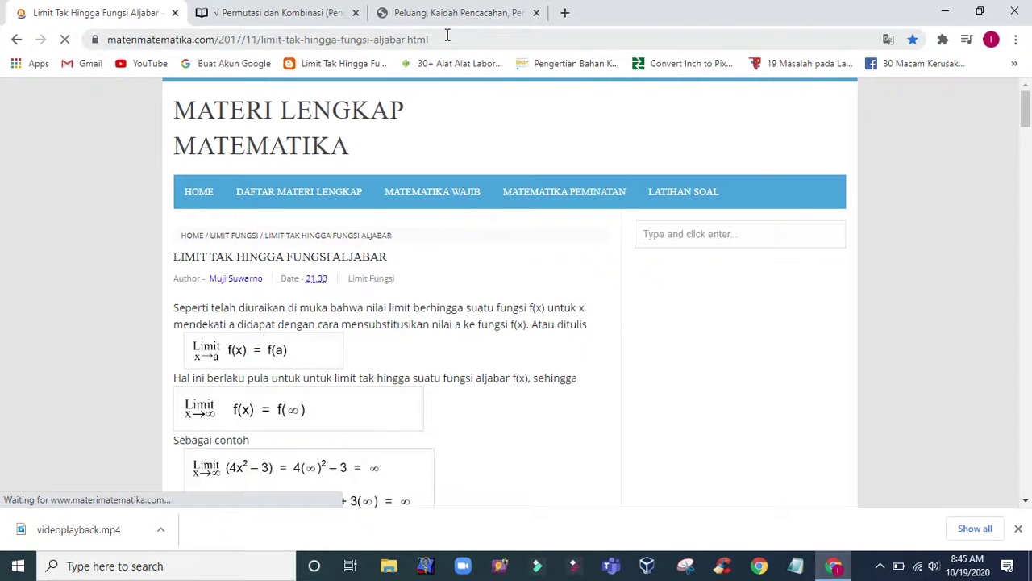
{"action": "double_click", "coordinate": [418, 39]}
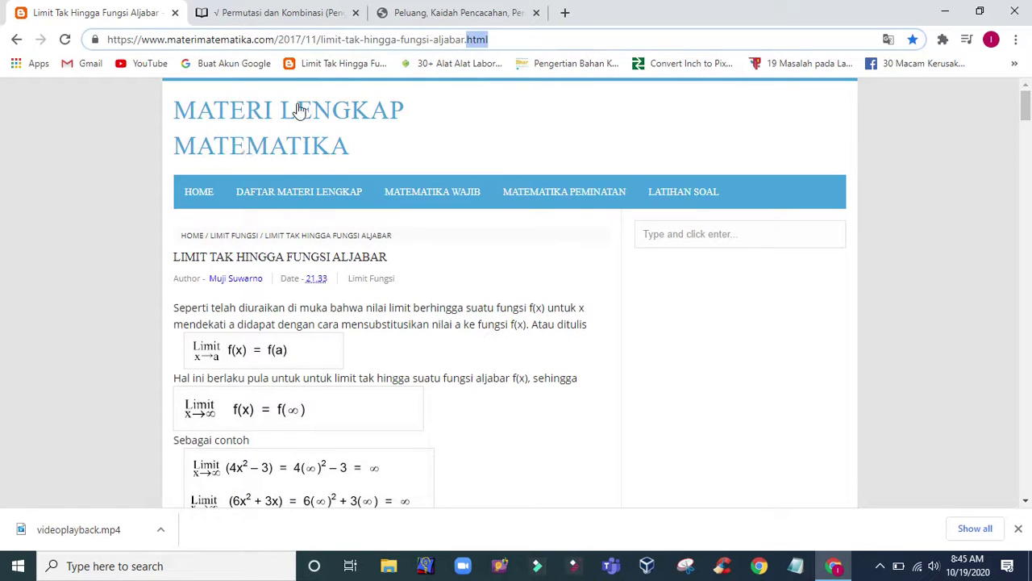
{"action": "left_click", "coordinate": [444, 65]}
{"action": "left_click", "coordinate": [363, 38]}
{"action": "key", "text": "ctrl+c"}
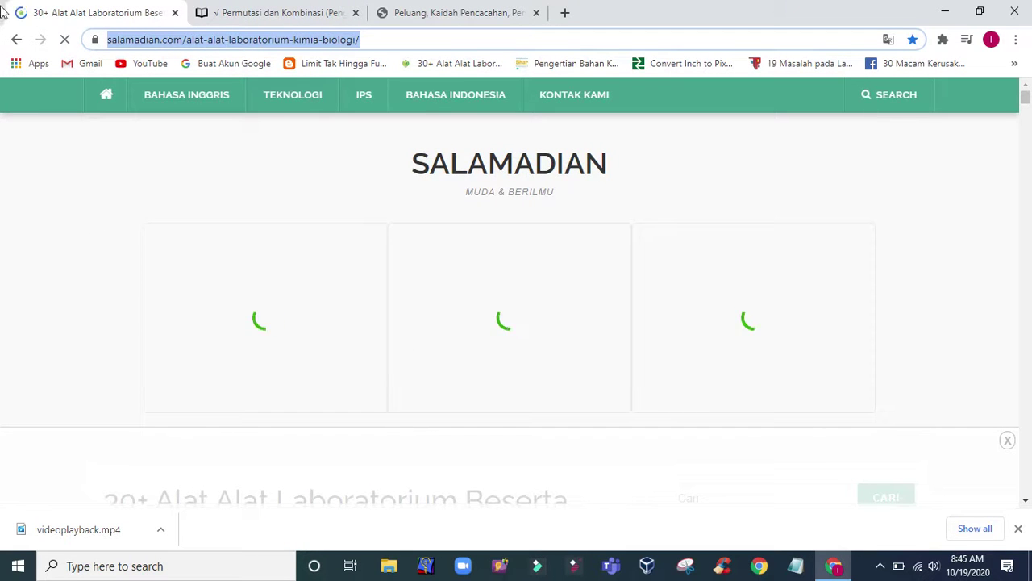
{"action": "left_click", "coordinate": [20, 41]}
{"action": "left_click", "coordinate": [17, 40]}
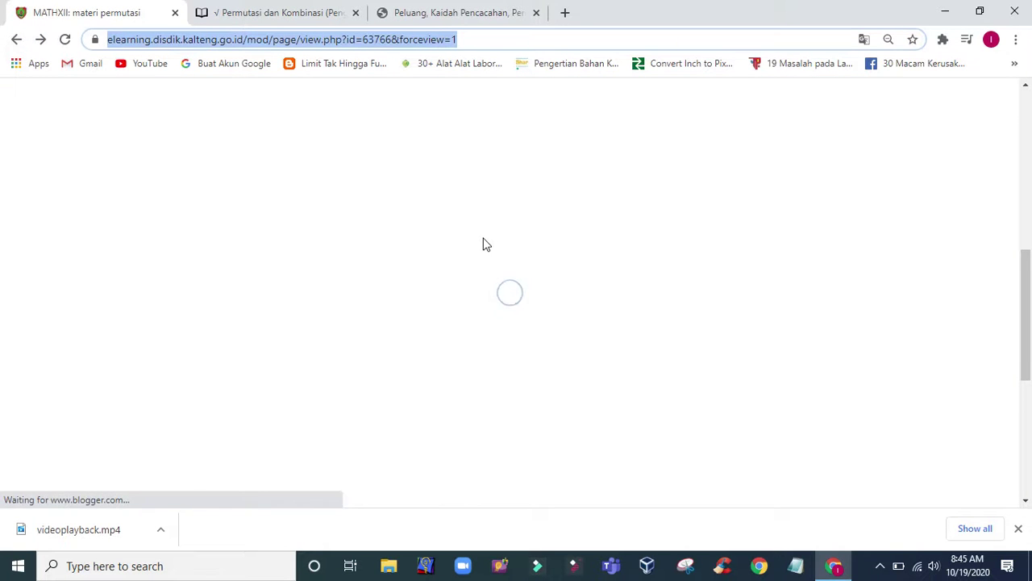
- Close the studiobelajar.com article tab and go back to the materi permutasi Page
{"action": "left_click", "coordinate": [325, 17]}
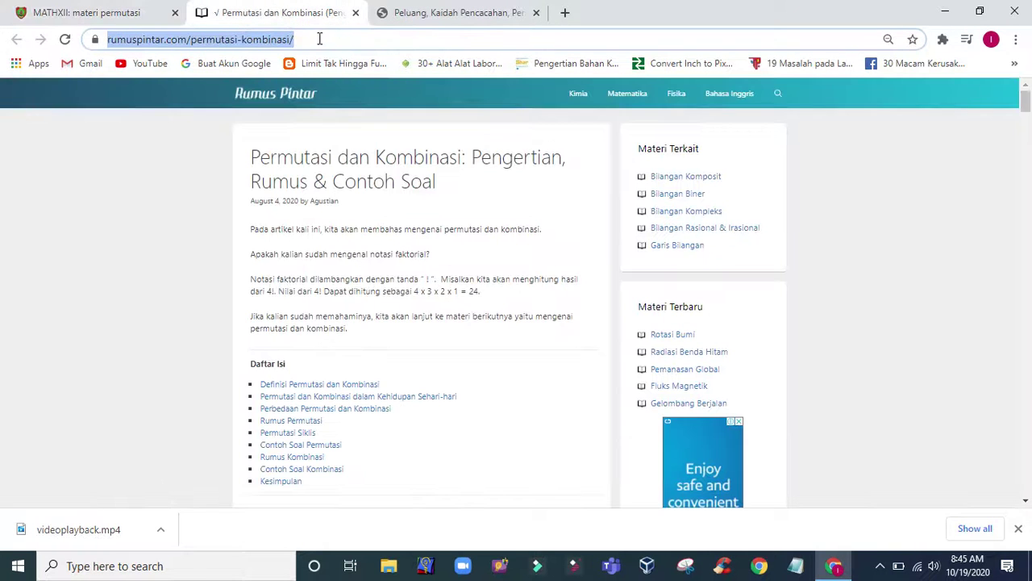
{"action": "left_click", "coordinate": [402, 18]}
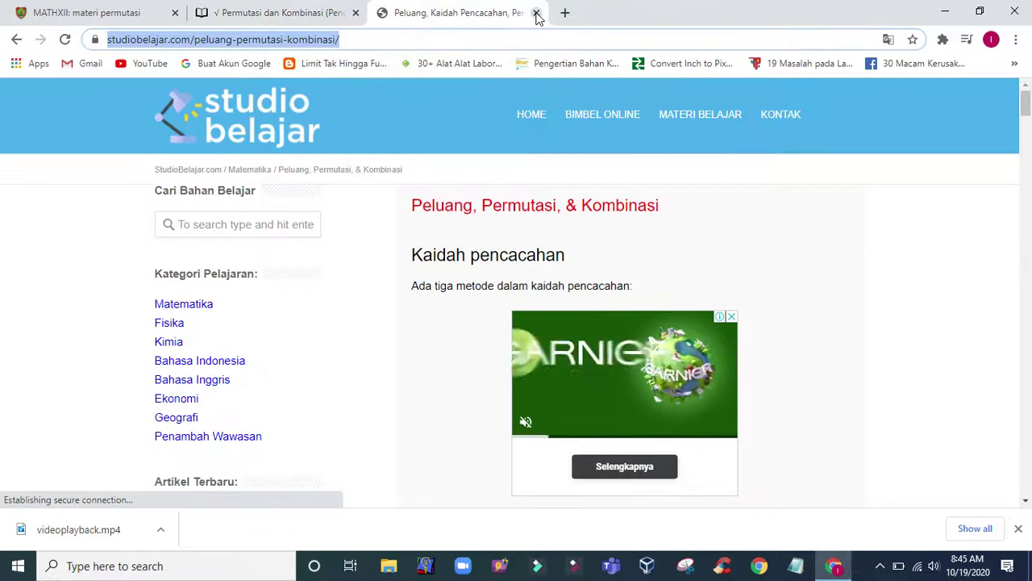
{"action": "left_click", "coordinate": [536, 12]}
{"action": "left_click", "coordinate": [91, 18]}
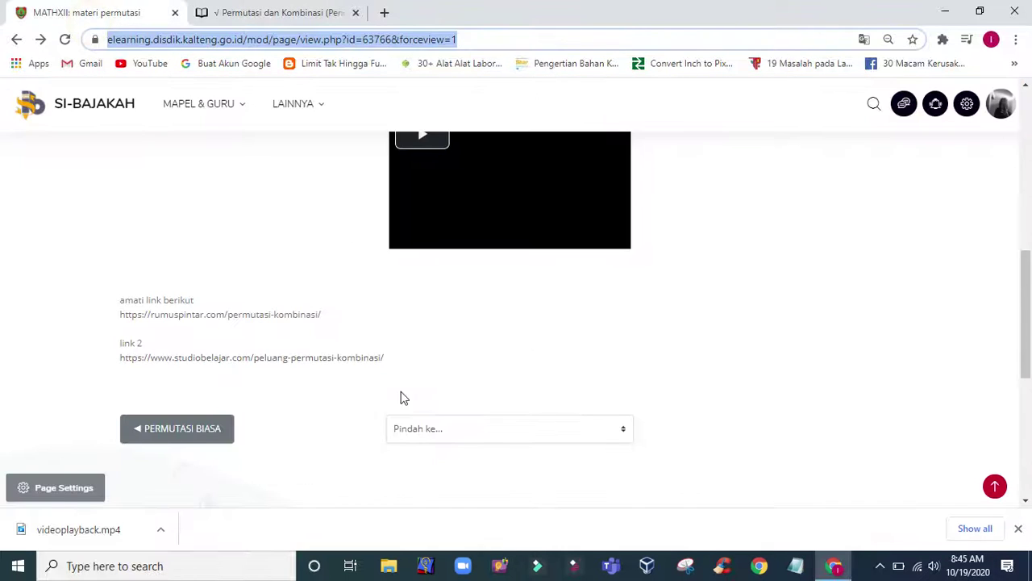
{"action": "scroll", "coordinate": [403, 397], "scroll_direction": "down", "scroll_amount": 1}
{"action": "left_click", "coordinate": [76, 489]}
{"action": "left_click", "coordinate": [75, 313]}
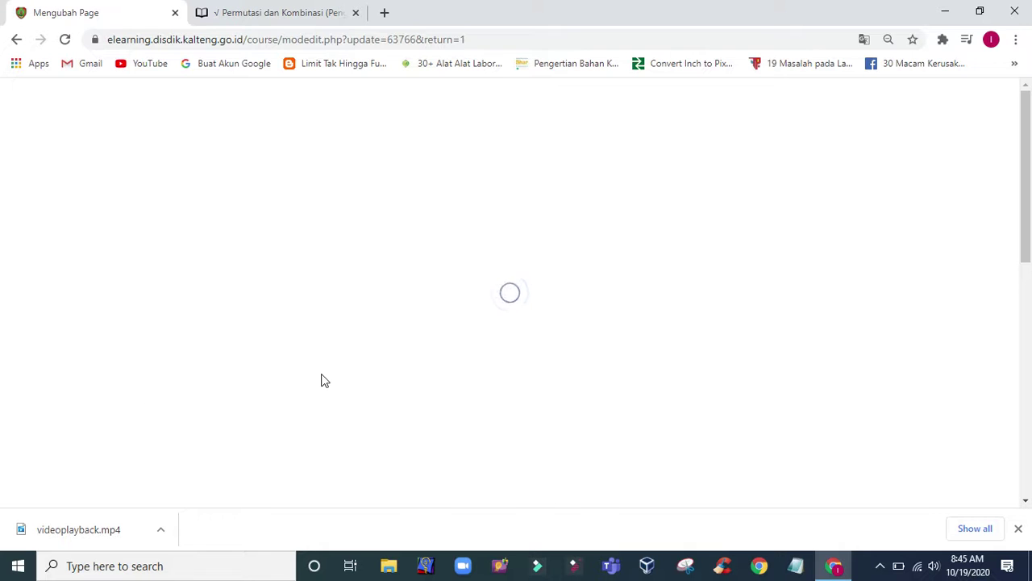
{"action": "scroll", "coordinate": [324, 379], "scroll_direction": "down", "scroll_amount": 4}
{"action": "scroll", "coordinate": [476, 379], "scroll_direction": "down", "scroll_amount": 3}
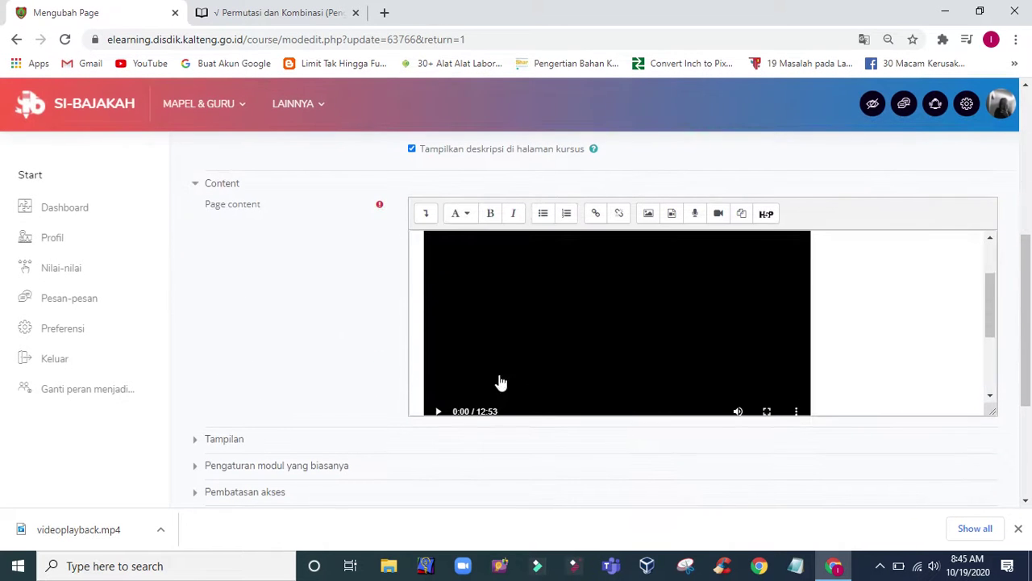
{"action": "left_click_drag", "start_coordinate": [677, 385], "coordinate": [429, 391]}
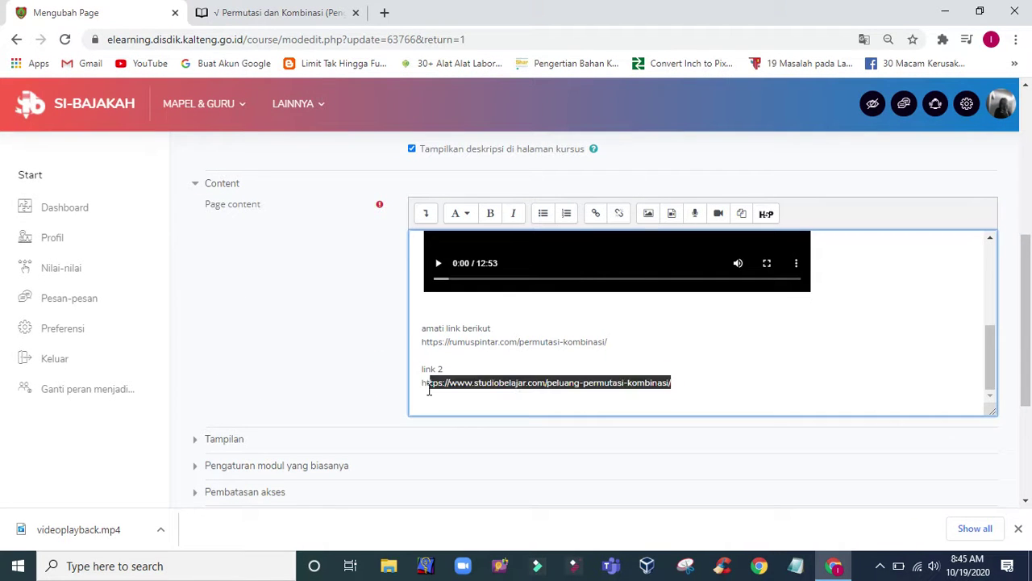
{"action": "key", "text": "ctrl+v"}
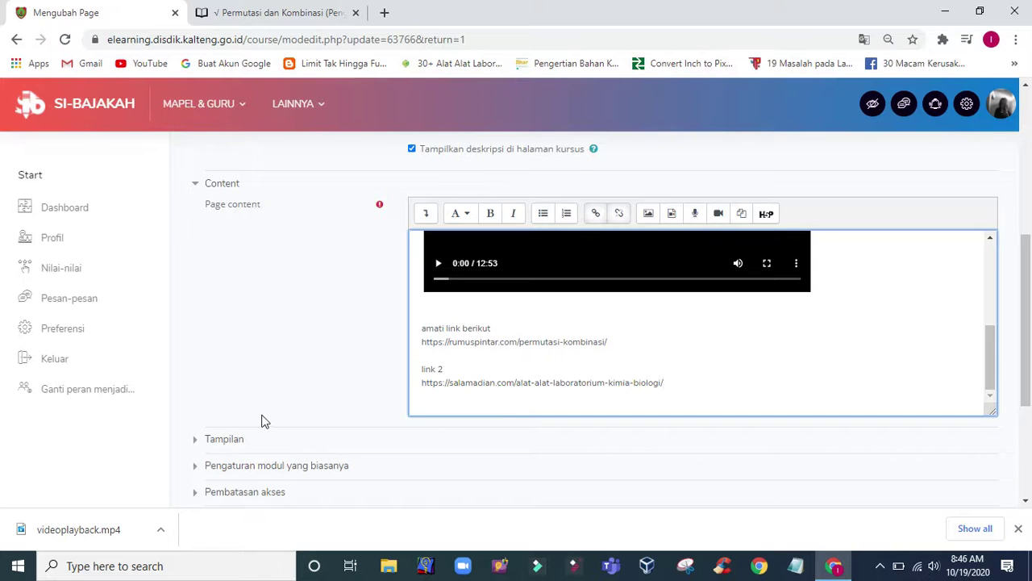
{"action": "scroll", "coordinate": [261, 420], "scroll_direction": "down", "scroll_amount": 3}
{"action": "left_click", "coordinate": [603, 418]}
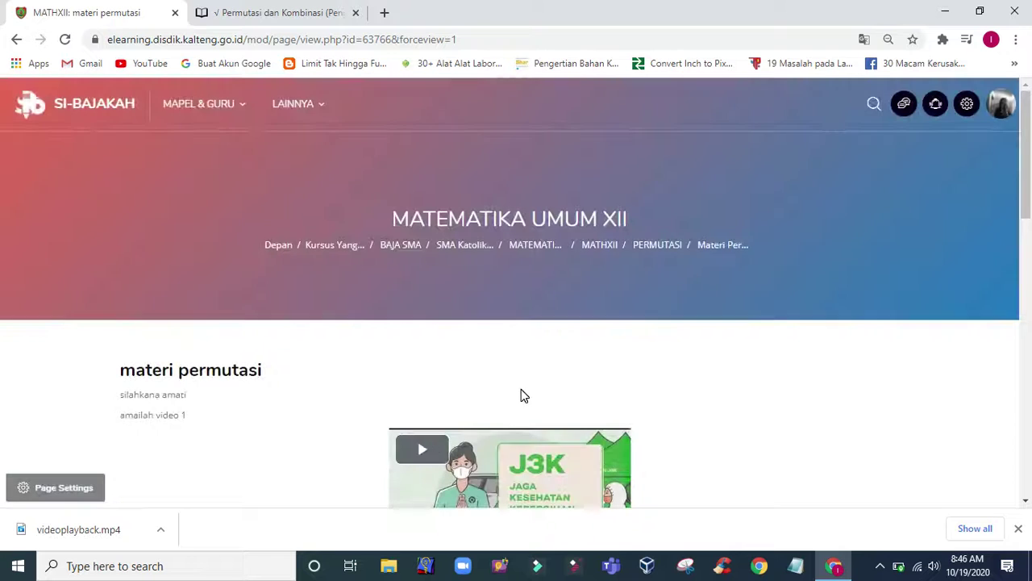
{"action": "scroll", "coordinate": [521, 395], "scroll_direction": "down", "scroll_amount": 5}
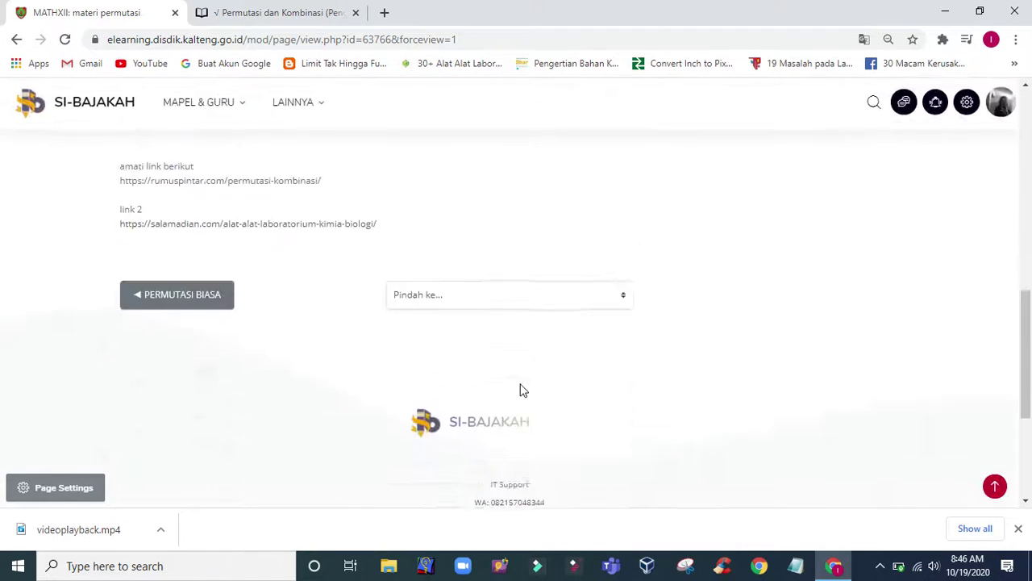
{"action": "scroll", "coordinate": [521, 392], "scroll_direction": "up", "scroll_amount": 1}
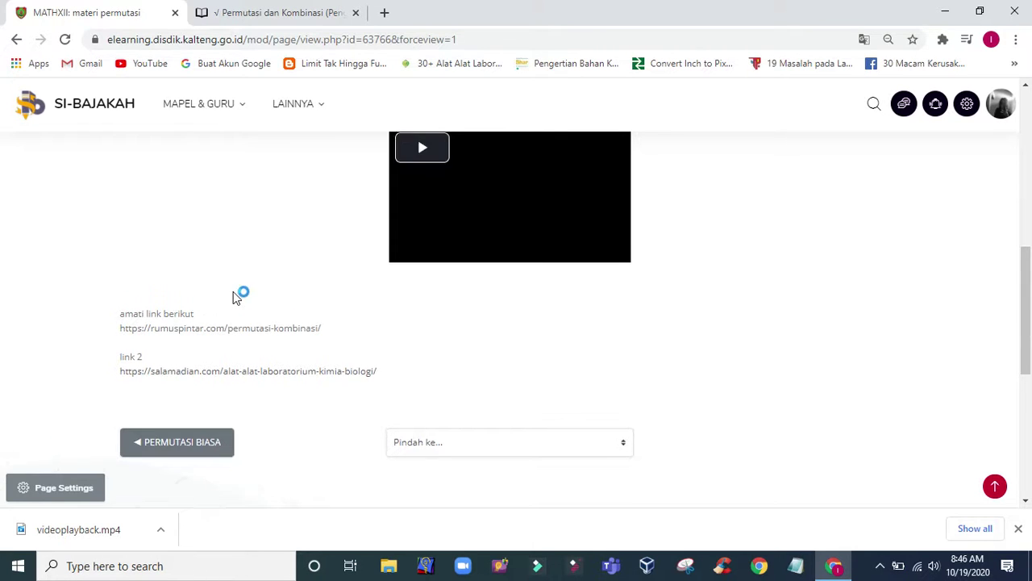
- Return to the MATHXII course page and expand the PERMUTASI topic down to its materi permutasi Page
{"action": "scroll", "coordinate": [240, 295], "scroll_direction": "up", "scroll_amount": 7}
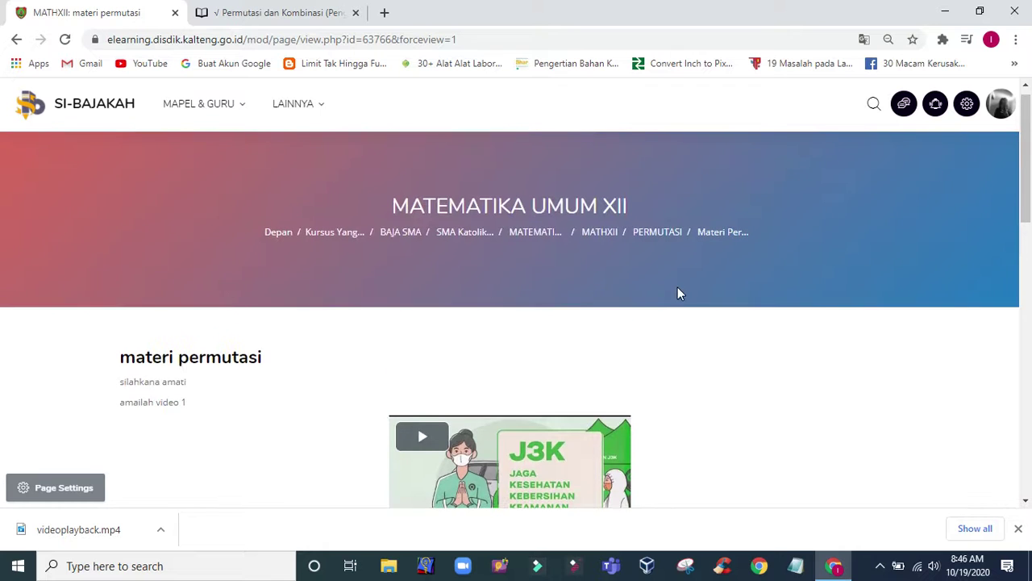
{"action": "left_click", "coordinate": [606, 237]}
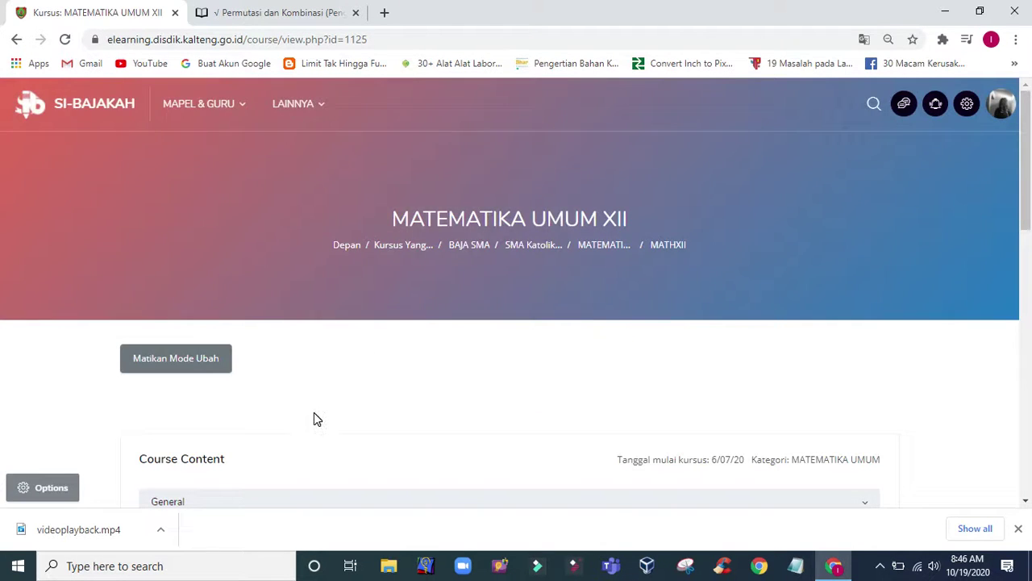
{"action": "scroll", "coordinate": [314, 416], "scroll_direction": "down", "scroll_amount": 4}
{"action": "scroll", "coordinate": [283, 424], "scroll_direction": "down", "scroll_amount": 2}
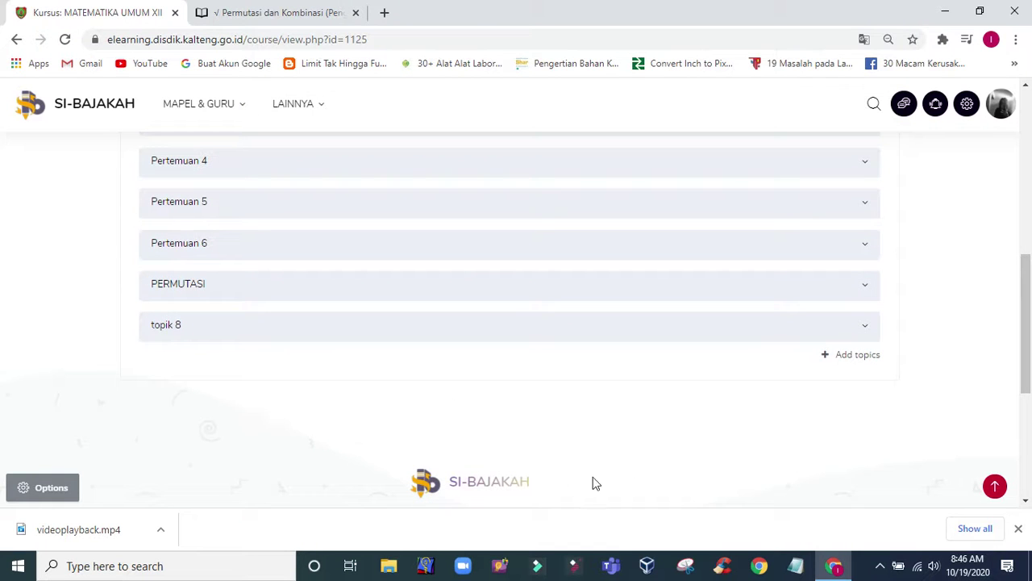
{"action": "left_click", "coordinate": [865, 292]}
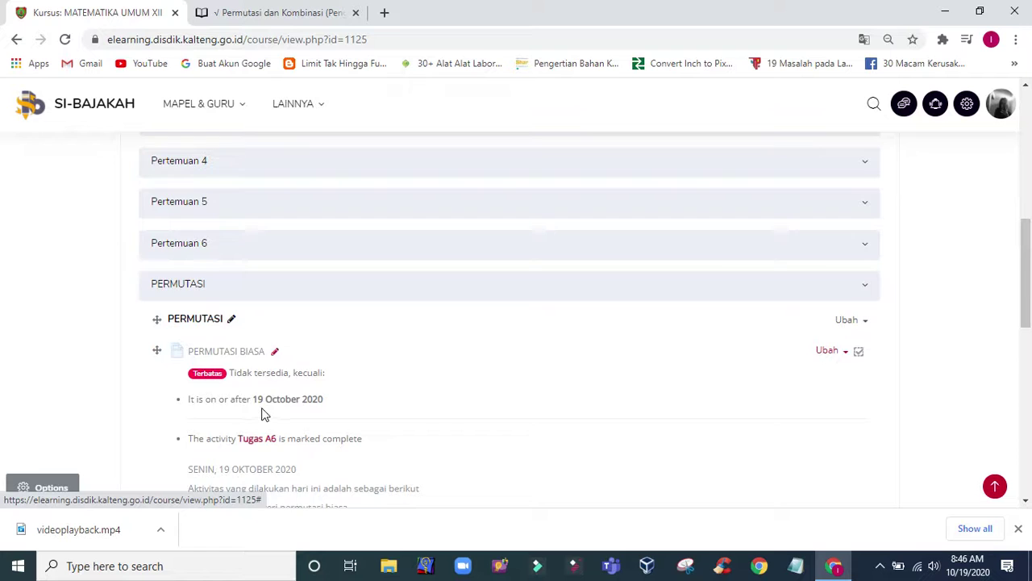
{"action": "scroll", "coordinate": [266, 411], "scroll_direction": "down", "scroll_amount": 3}
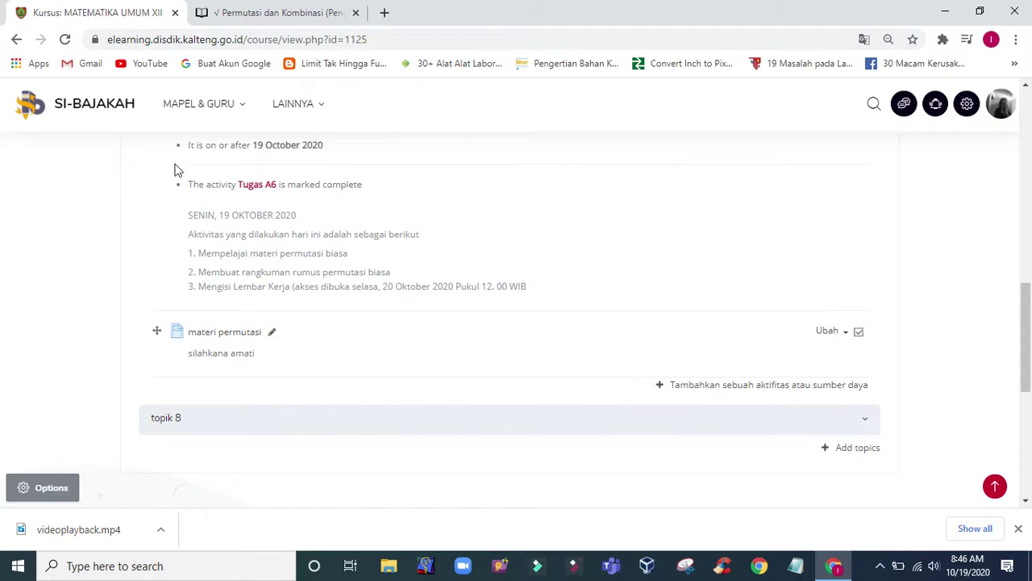
- Delete the materi permutasi Page from the PERMUTASI topic
{"action": "left_click", "coordinate": [830, 332]}
{"action": "left_click", "coordinate": [760, 455]}
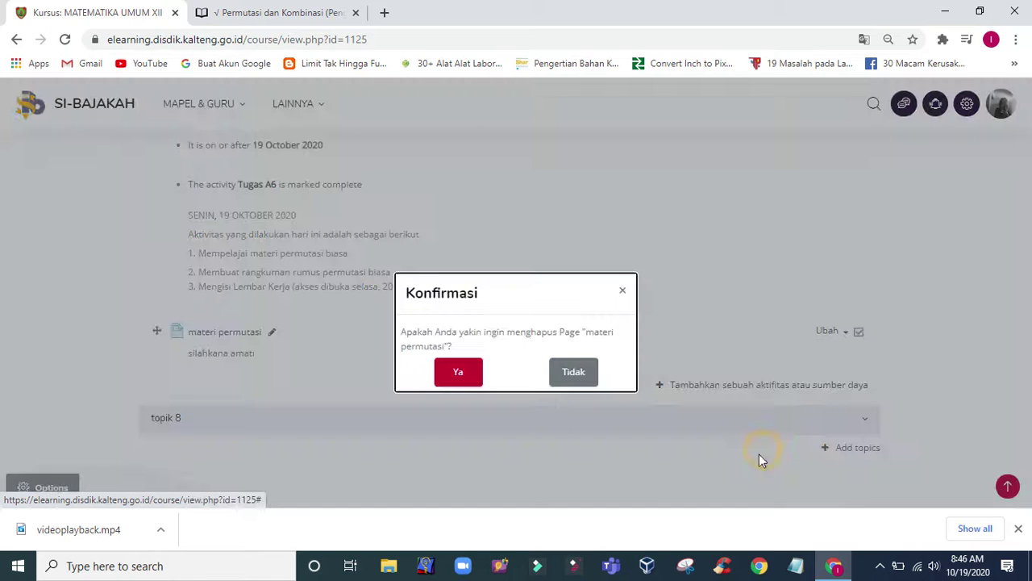
{"action": "left_click", "coordinate": [460, 371]}
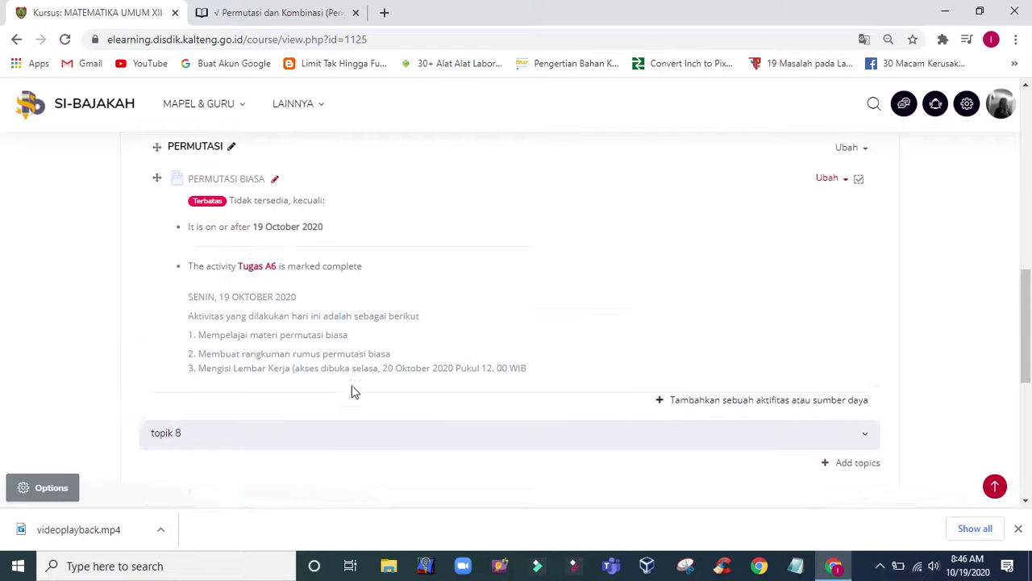
- Open the PERMUTASI BIASA Page and review its dated activity list, summary task, video instruction and embedded video
{"action": "scroll", "coordinate": [351, 391], "scroll_direction": "up", "scroll_amount": 2}
{"action": "left_click", "coordinate": [209, 250]}
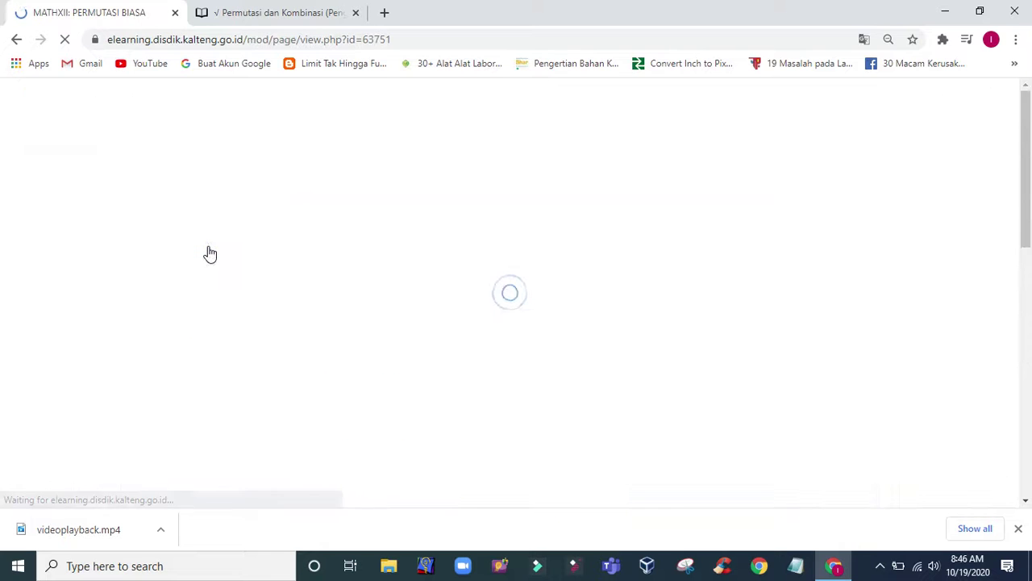
{"action": "scroll", "coordinate": [314, 386], "scroll_direction": "down", "scroll_amount": 3}
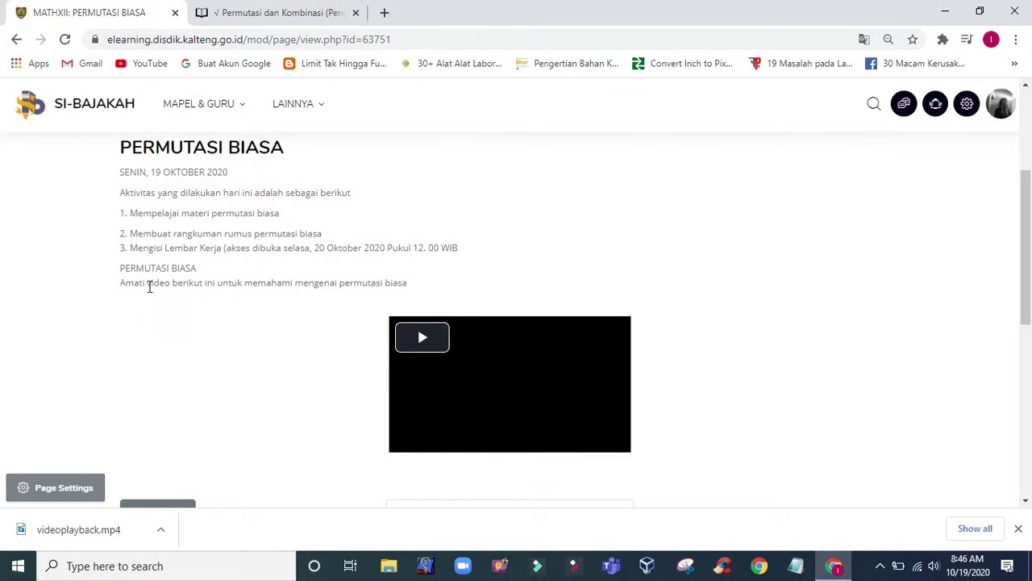
{"action": "left_click_drag", "start_coordinate": [116, 278], "coordinate": [371, 302]}
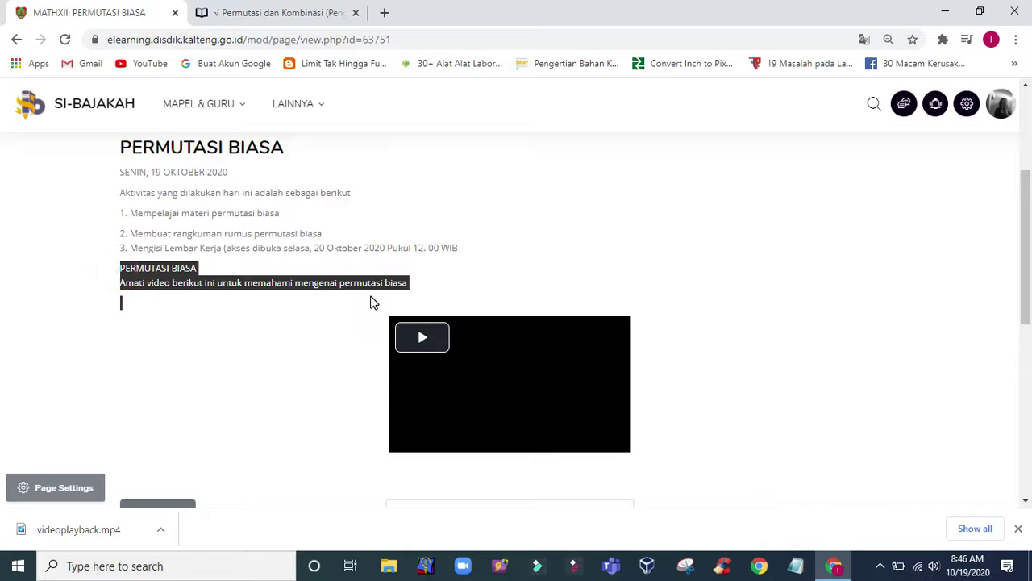
{"action": "left_click", "coordinate": [235, 344]}
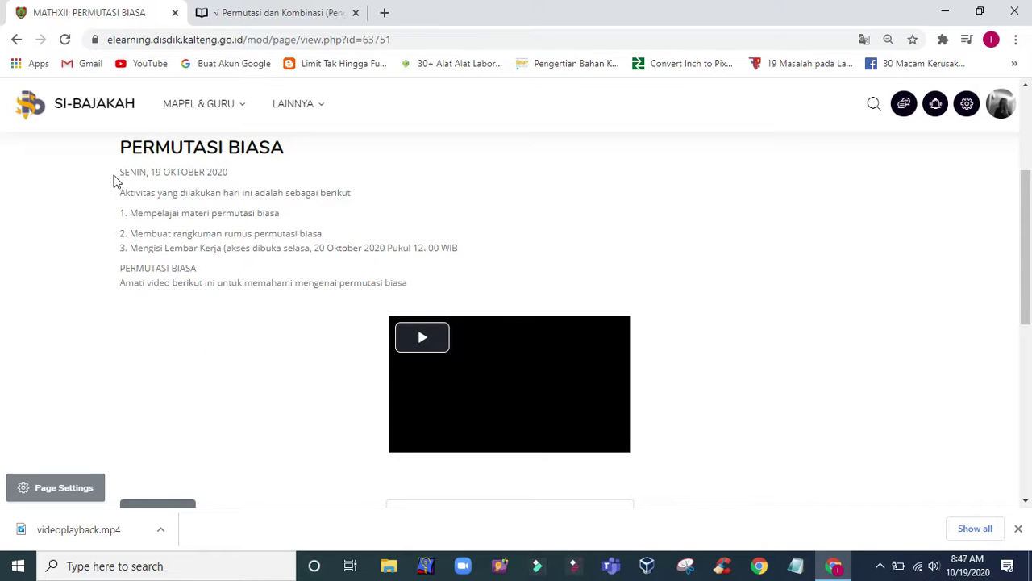
{"action": "left_click_drag", "start_coordinate": [115, 176], "coordinate": [464, 256]}
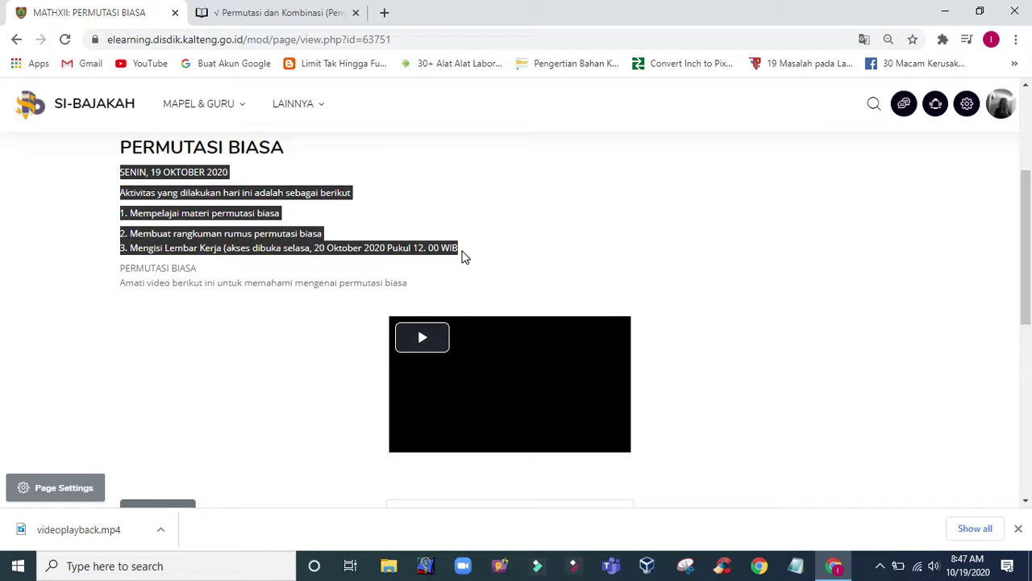
{"action": "left_click", "coordinate": [260, 387]}
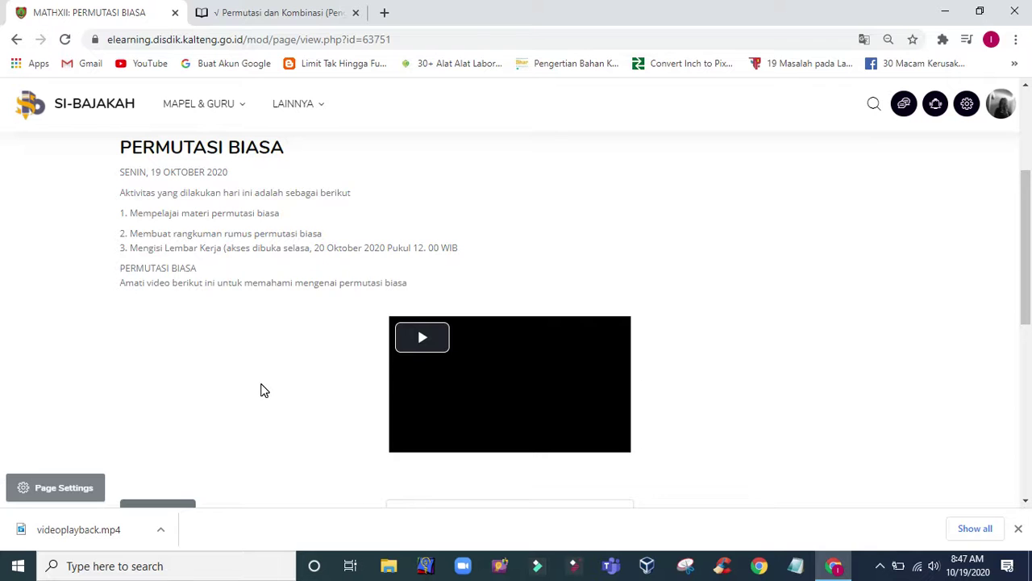
{"action": "scroll", "coordinate": [260, 390], "scroll_direction": "down", "scroll_amount": 4}
{"action": "scroll", "coordinate": [260, 390], "scroll_direction": "up", "scroll_amount": 6}
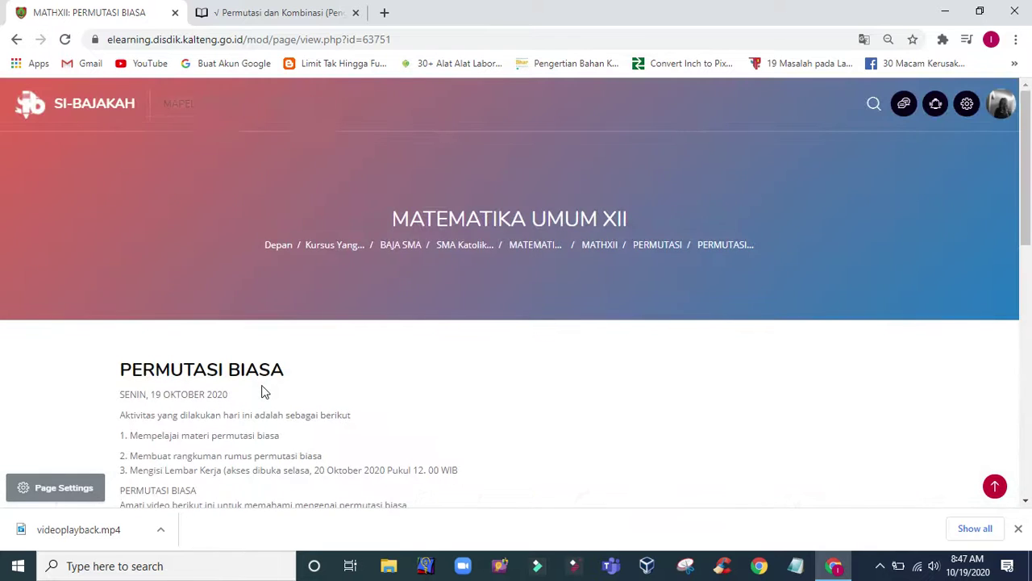
{"action": "scroll", "coordinate": [172, 447], "scroll_direction": "down", "scroll_amount": 3}
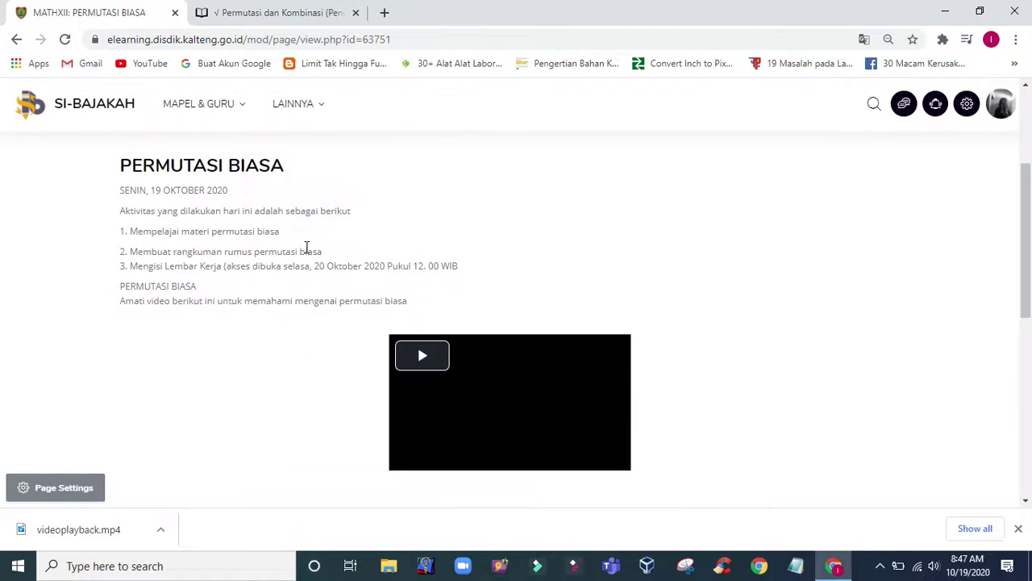
{"action": "left_click_drag", "start_coordinate": [330, 255], "coordinate": [131, 254]}
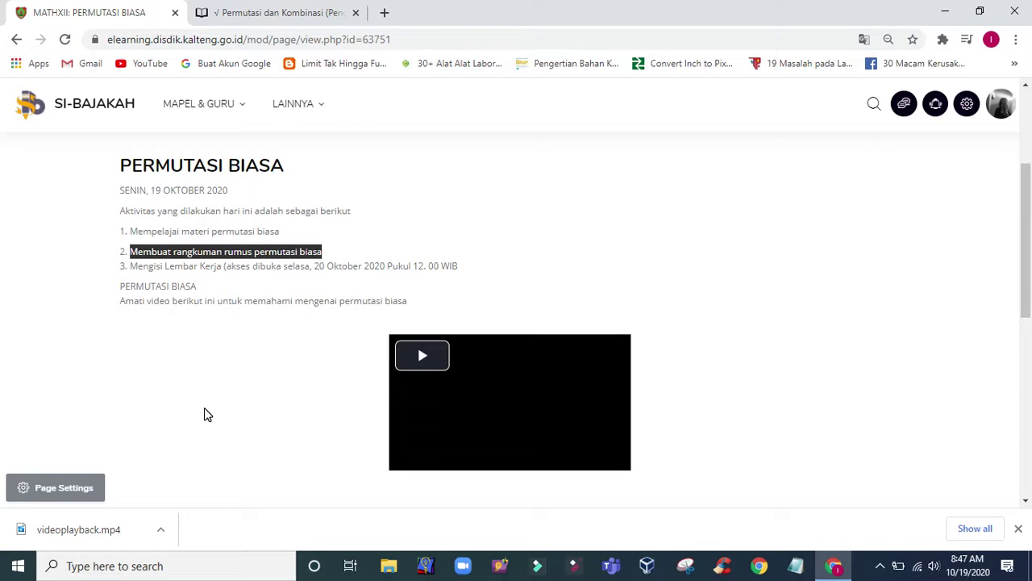
{"action": "left_click", "coordinate": [205, 414]}
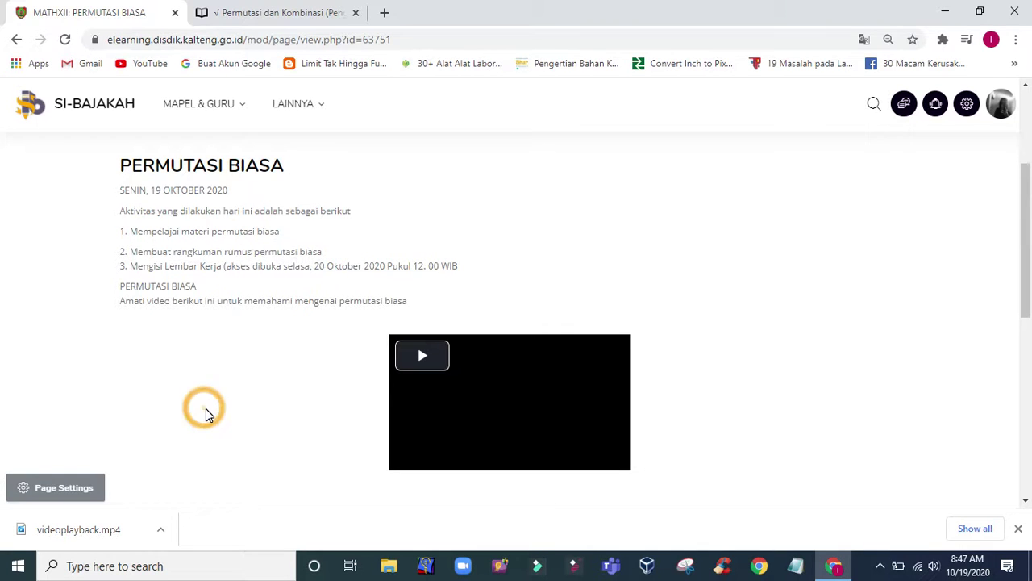